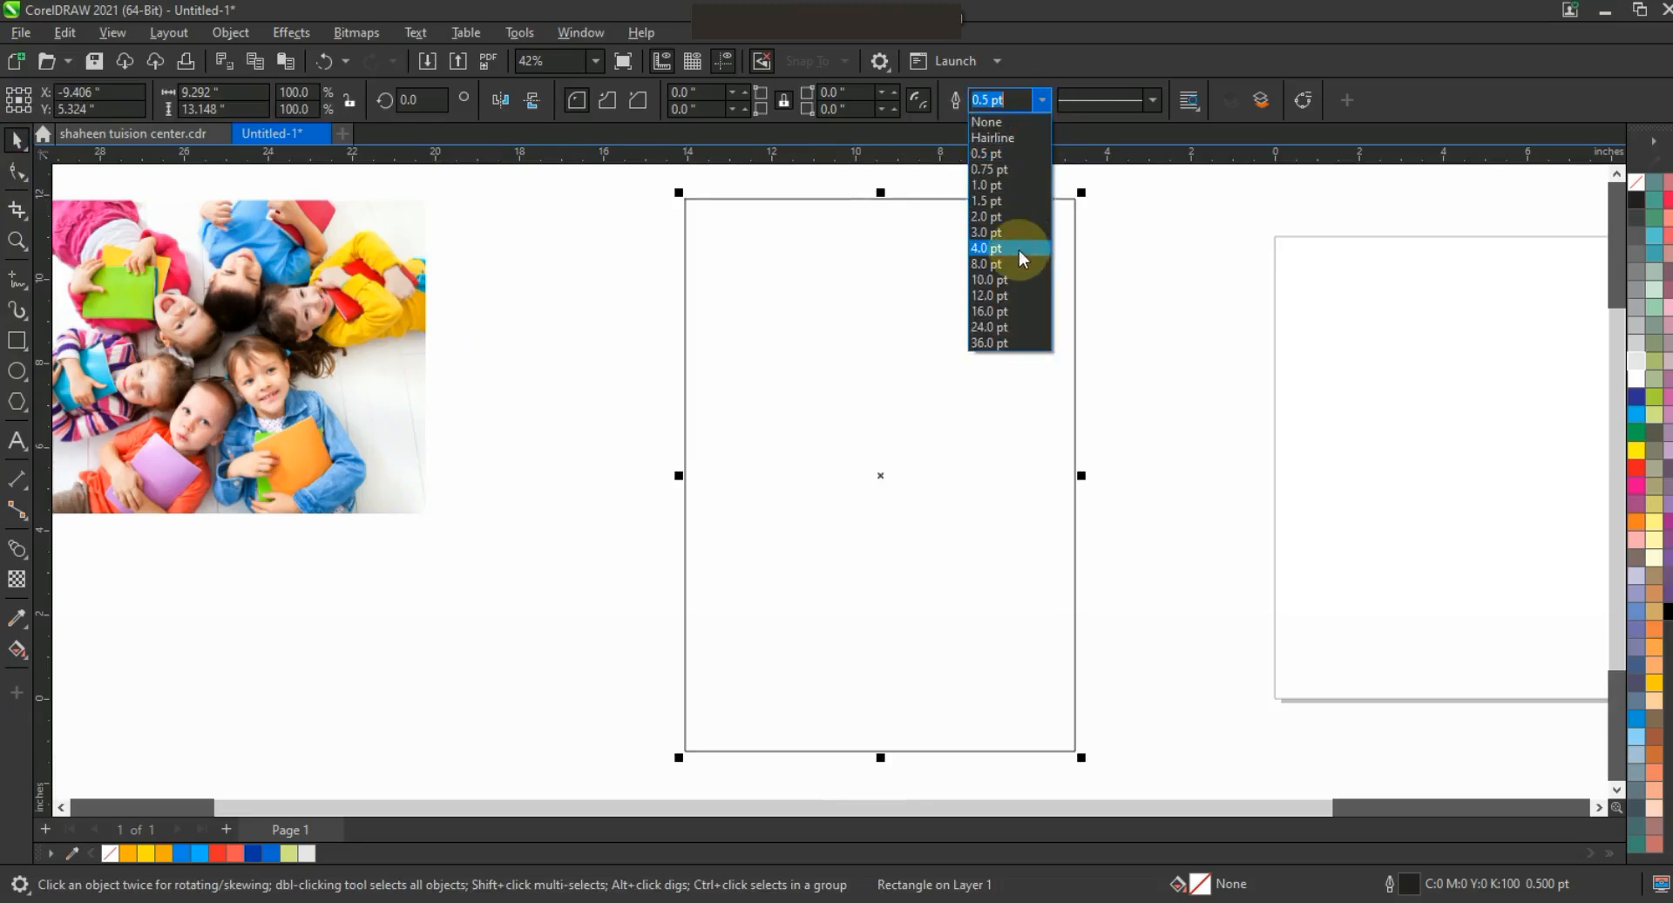
# Set the rectangle's outline width to 4.0 pt and stretch it downward to a height of about 13.37 inches
pyautogui.click(993, 247)
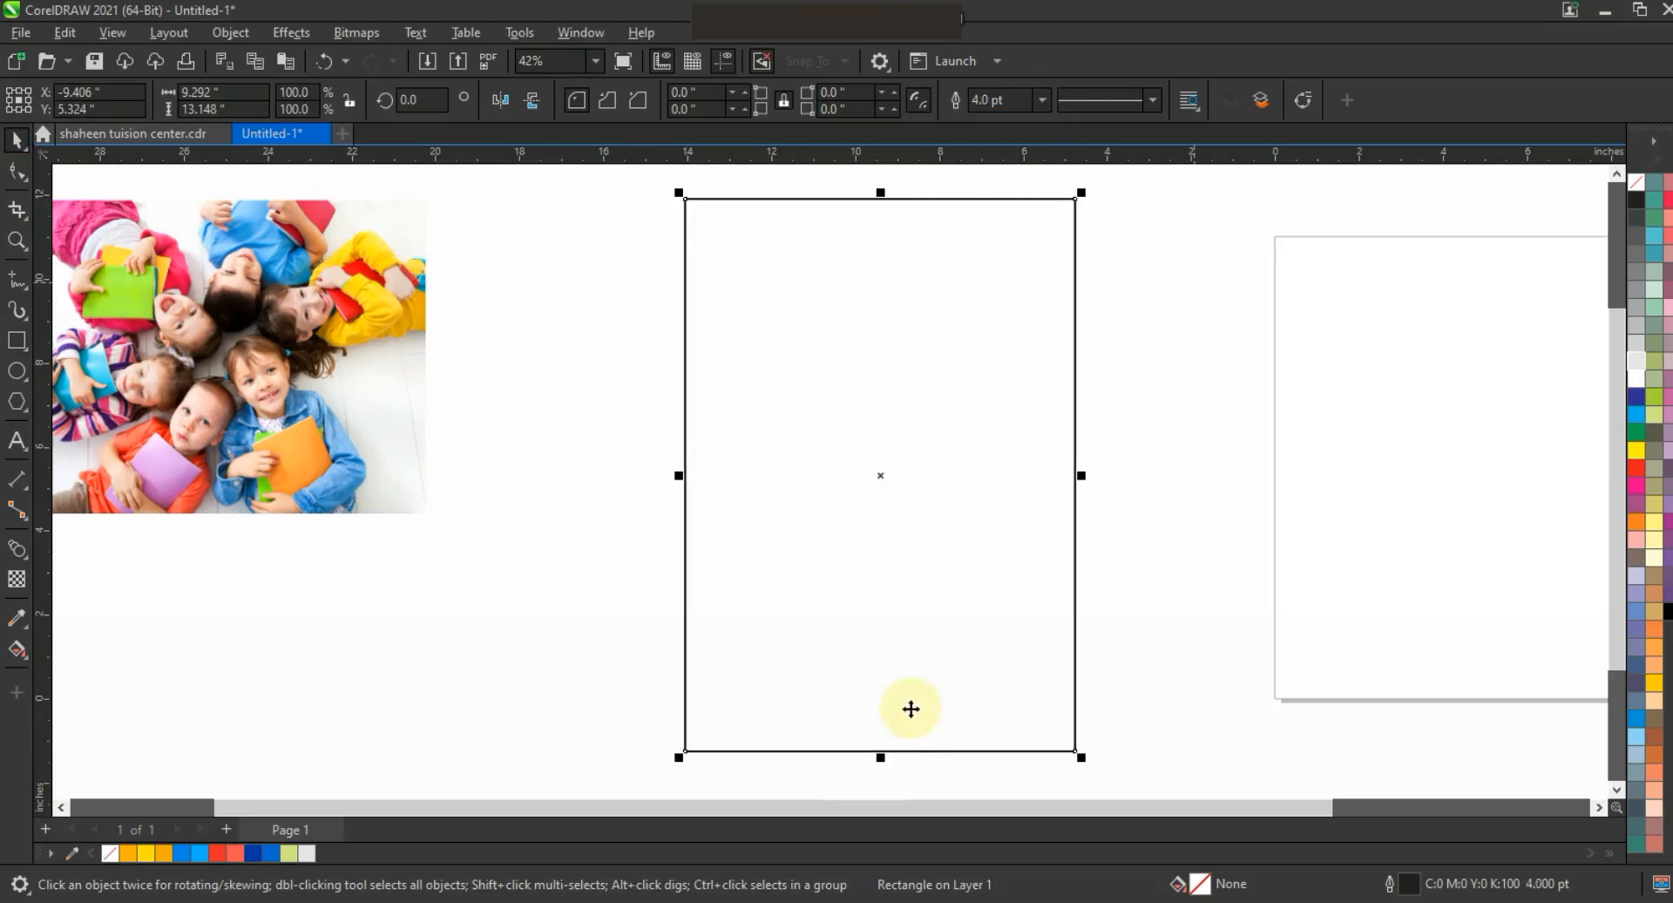
pyautogui.moveTo(880, 763); pyautogui.dragTo(879, 765)
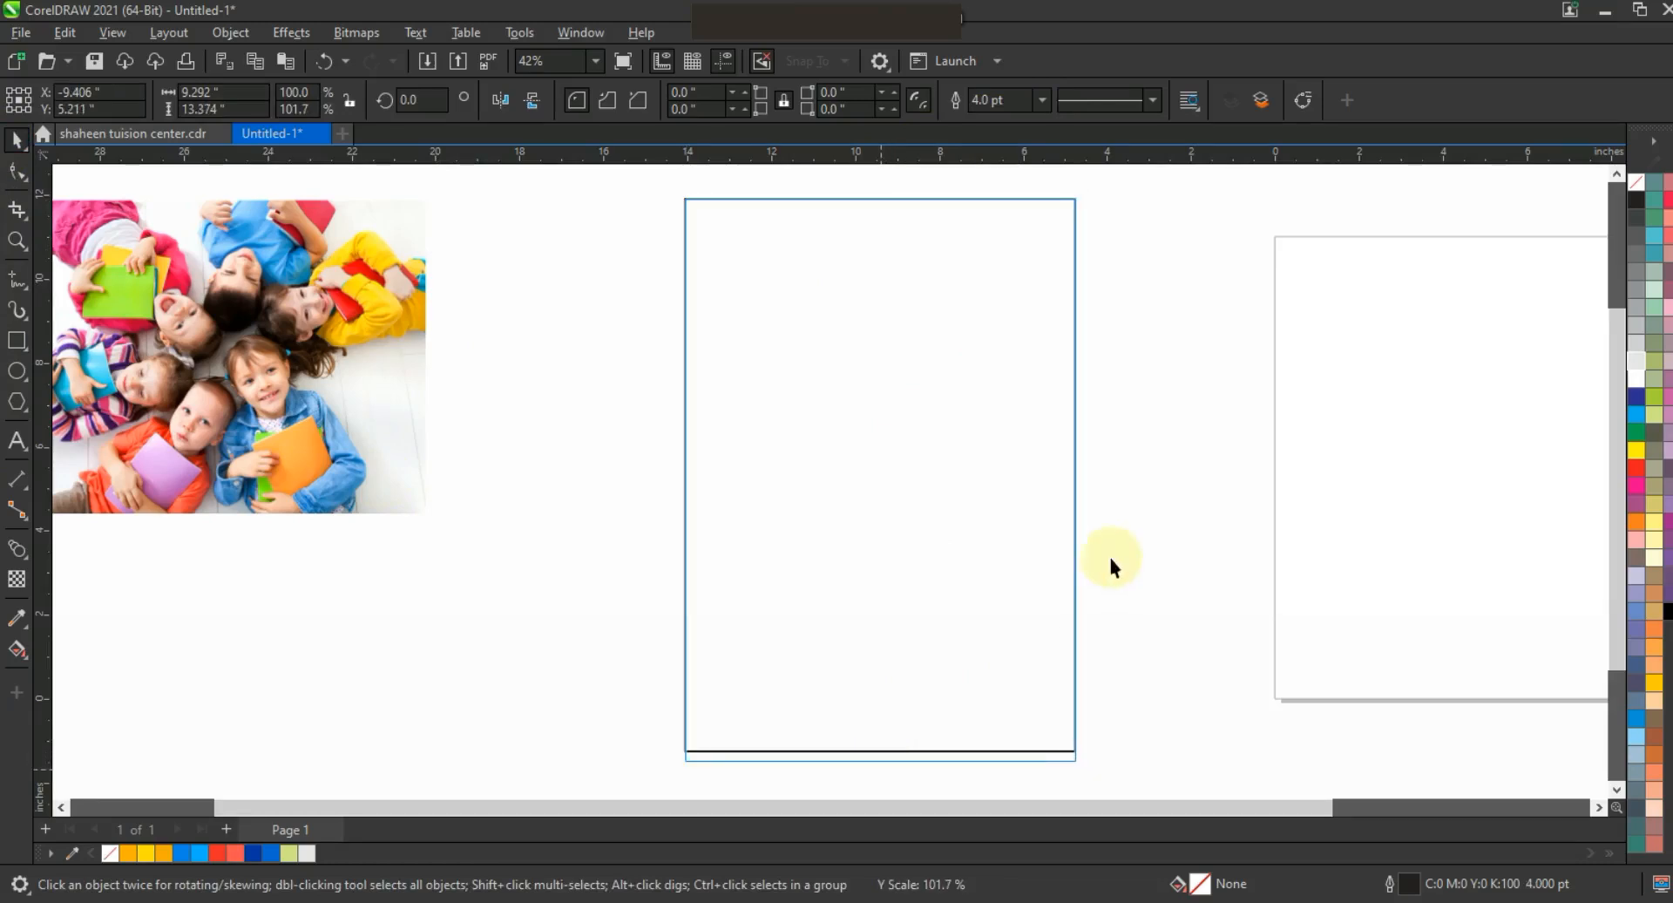
pyautogui.click(1121, 516)
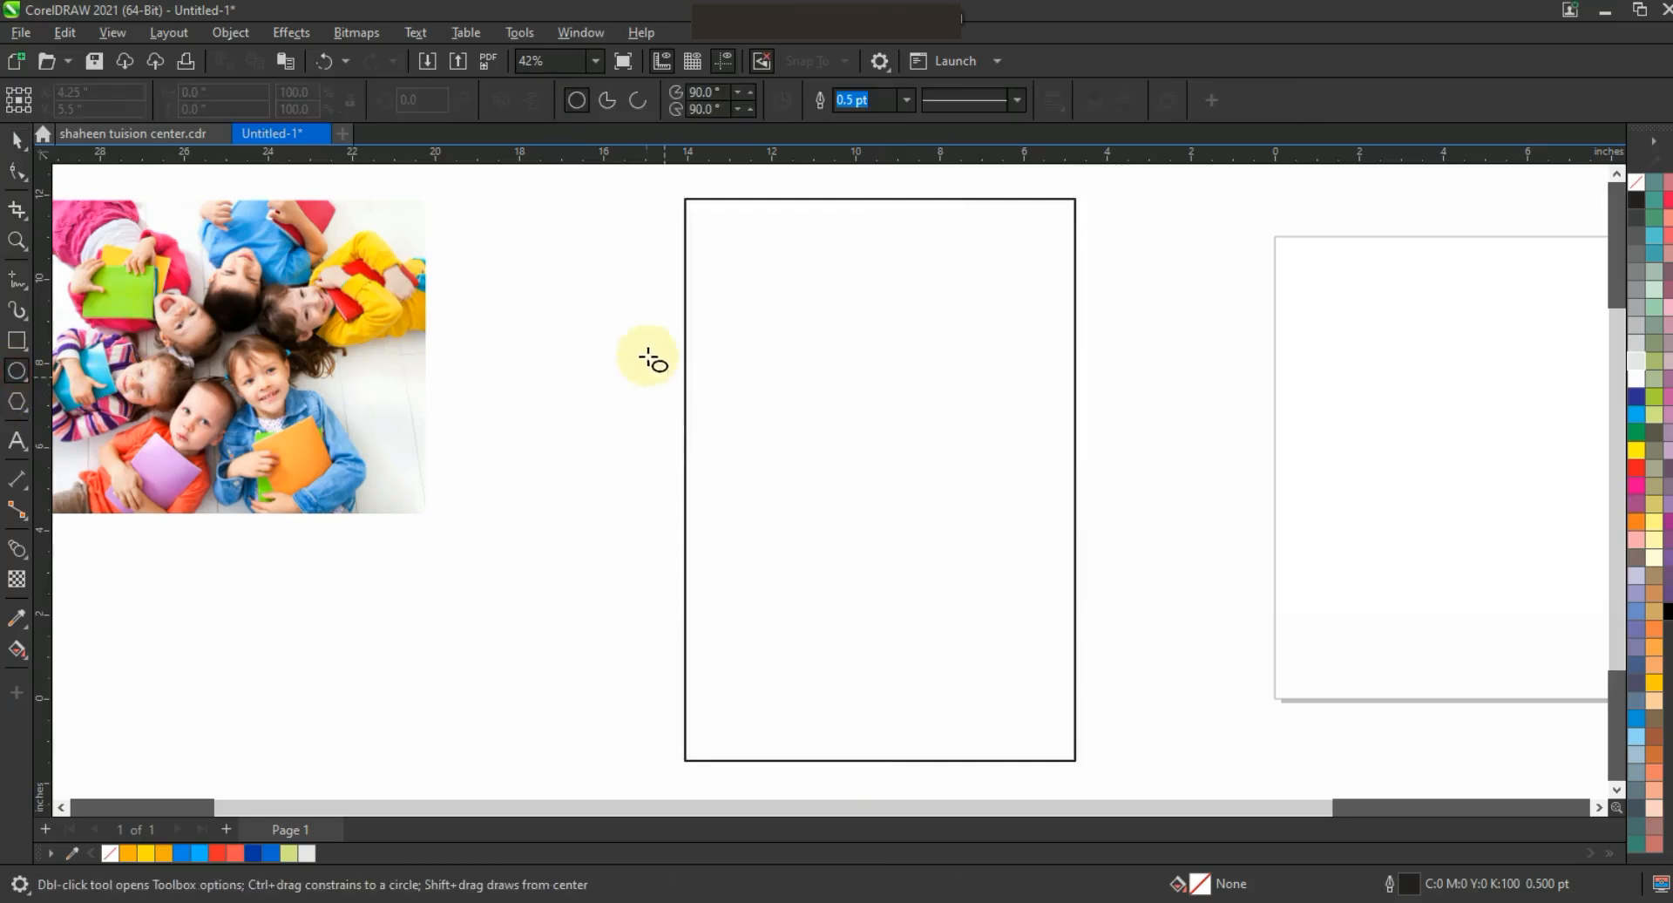
# Draw a circle in the rectangle's upper left with an 8.0 pt outline, sized to about 3.13 inches across
pyautogui.moveTo(716, 319); pyautogui.dragTo(780, 466)
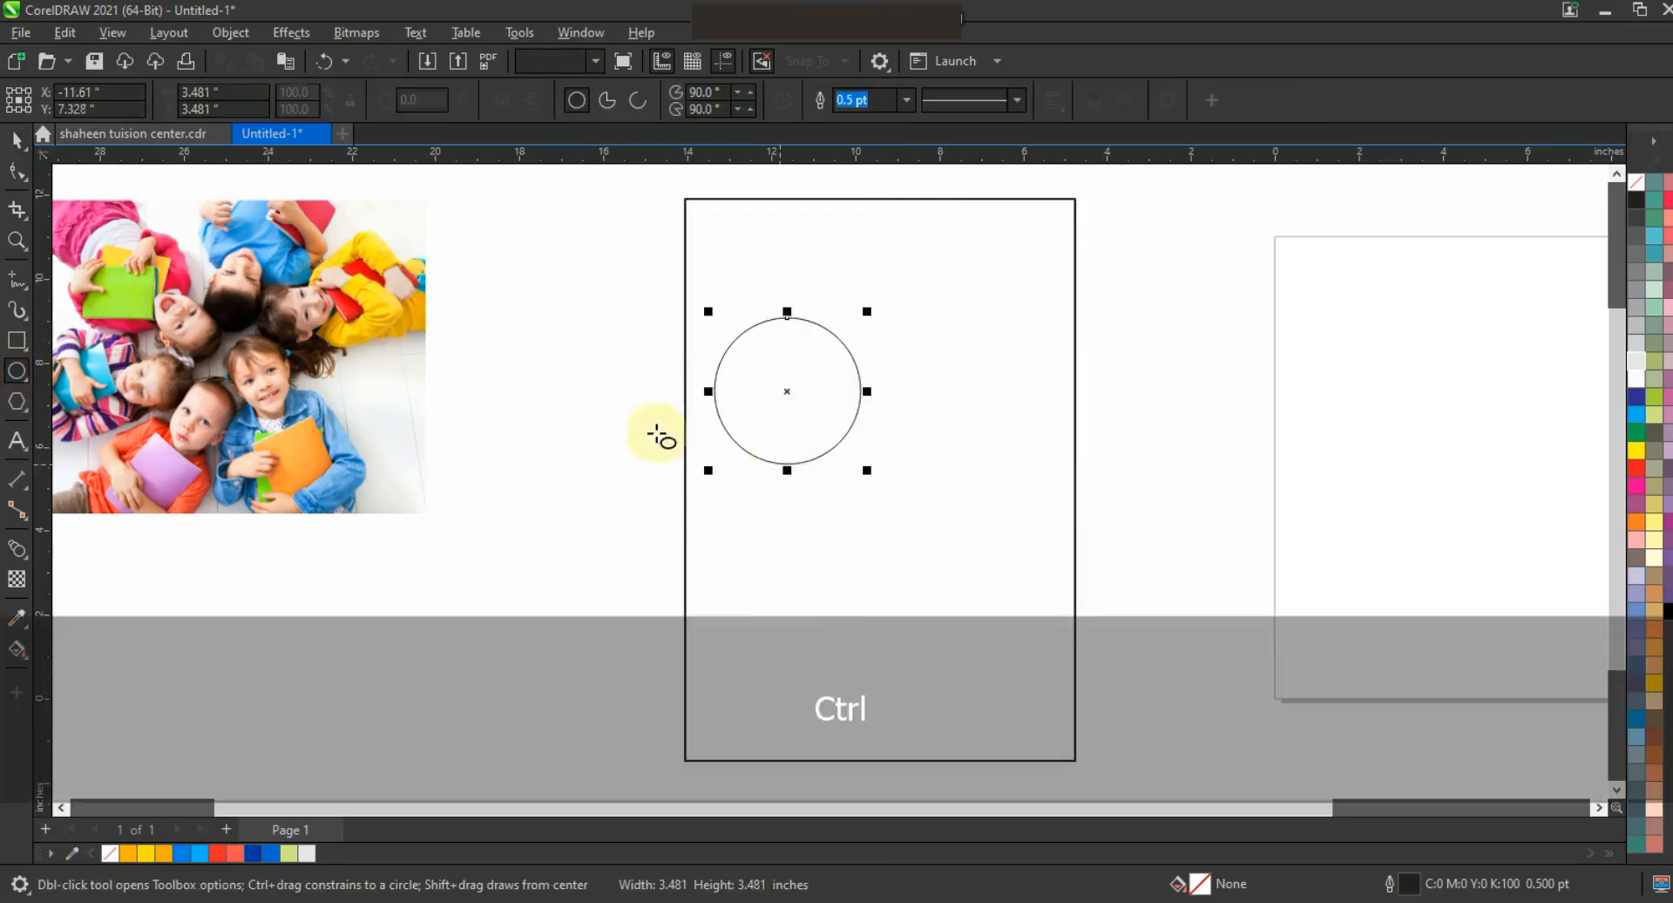
pyautogui.click(13, 141)
pyautogui.click(906, 100)
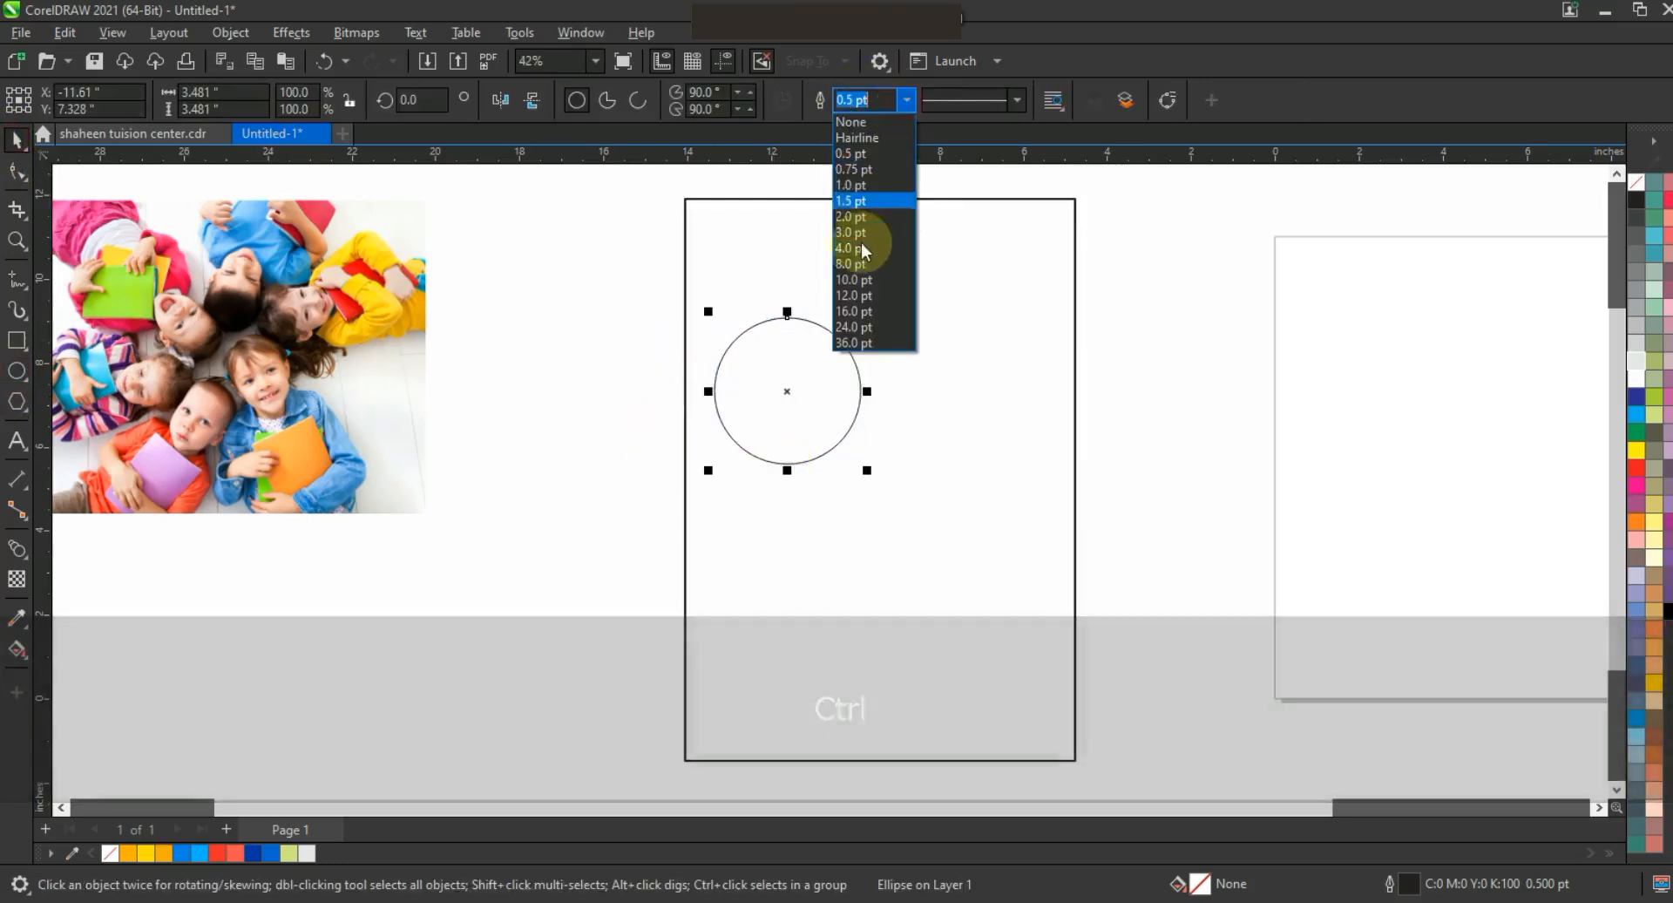
pyautogui.click(859, 264)
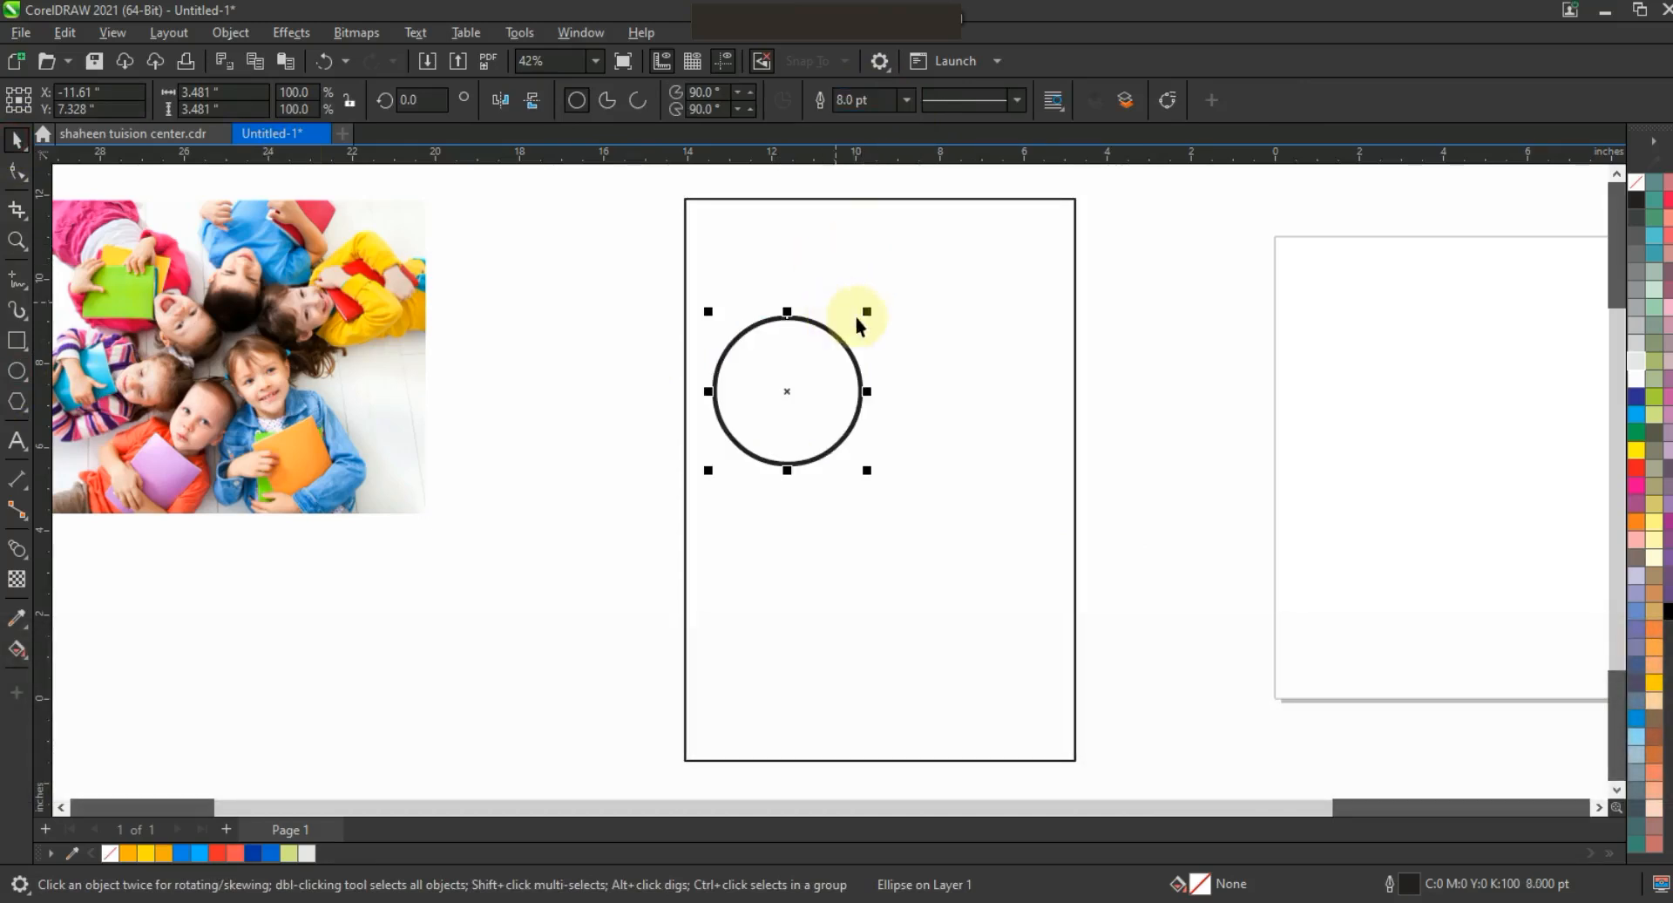
pyautogui.moveTo(867, 314); pyautogui.dragTo(860, 319)
# Place two narrowed and tilted copies of the circle overlapping up and to the right, forming the cloud's top
pyautogui.moveTo(773, 415); pyautogui.dragTo(848, 384)
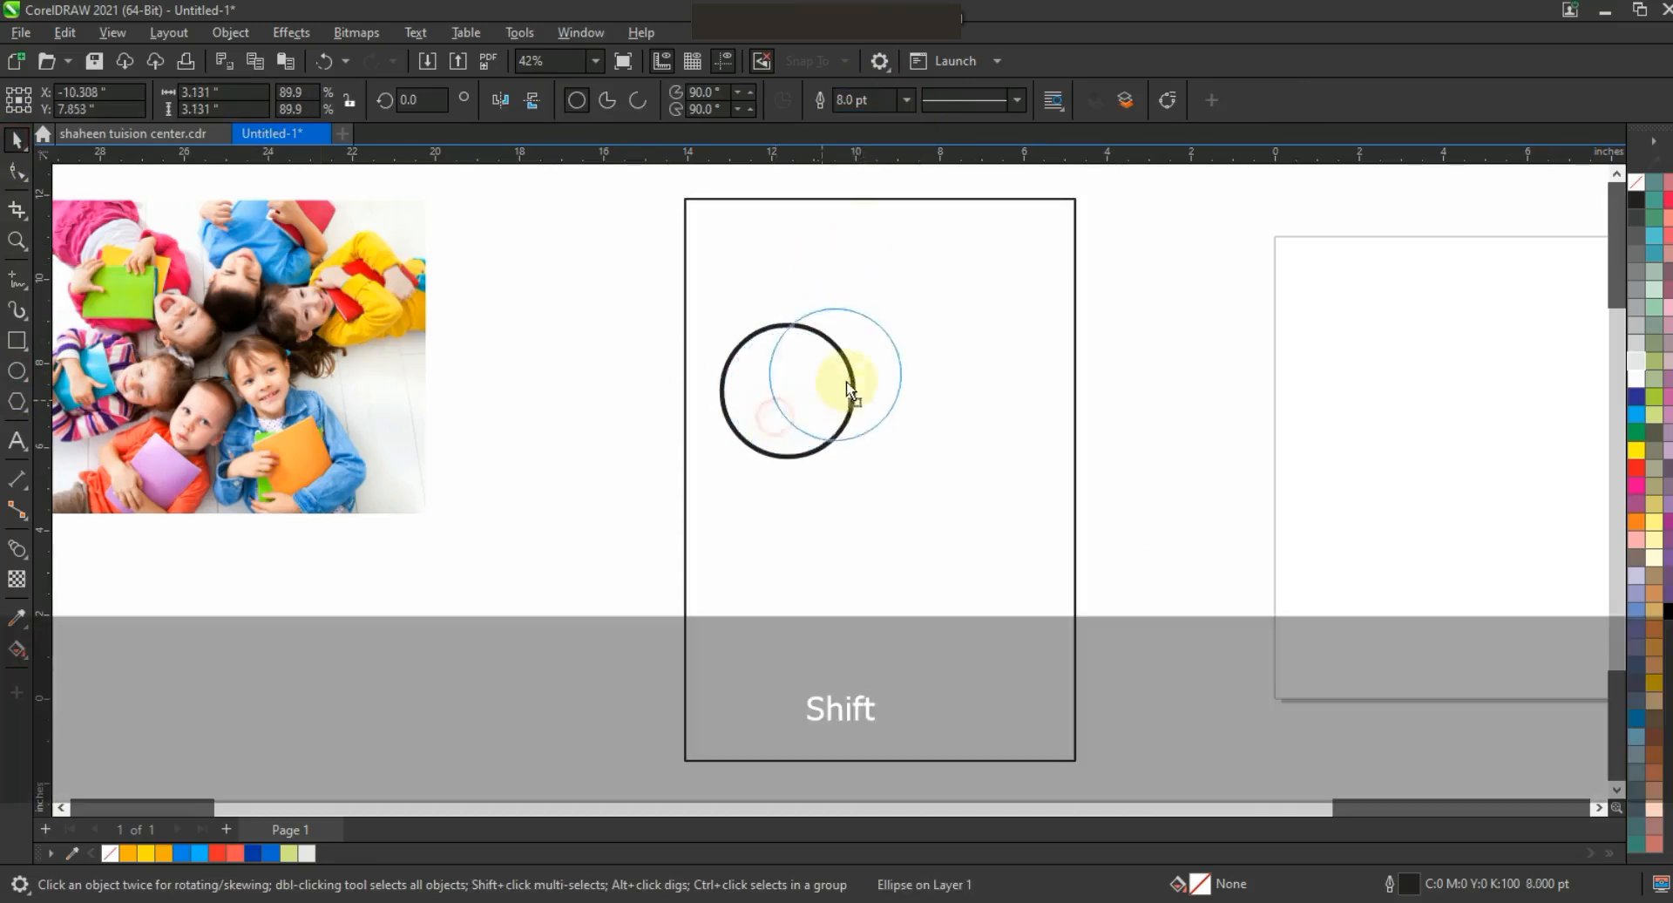
pyautogui.moveTo(935, 344); pyautogui.dragTo(901, 347)
pyautogui.click(901, 347)
pyautogui.moveTo(921, 421); pyautogui.dragTo(995, 334)
pyautogui.click(859, 300)
pyautogui.click(941, 291)
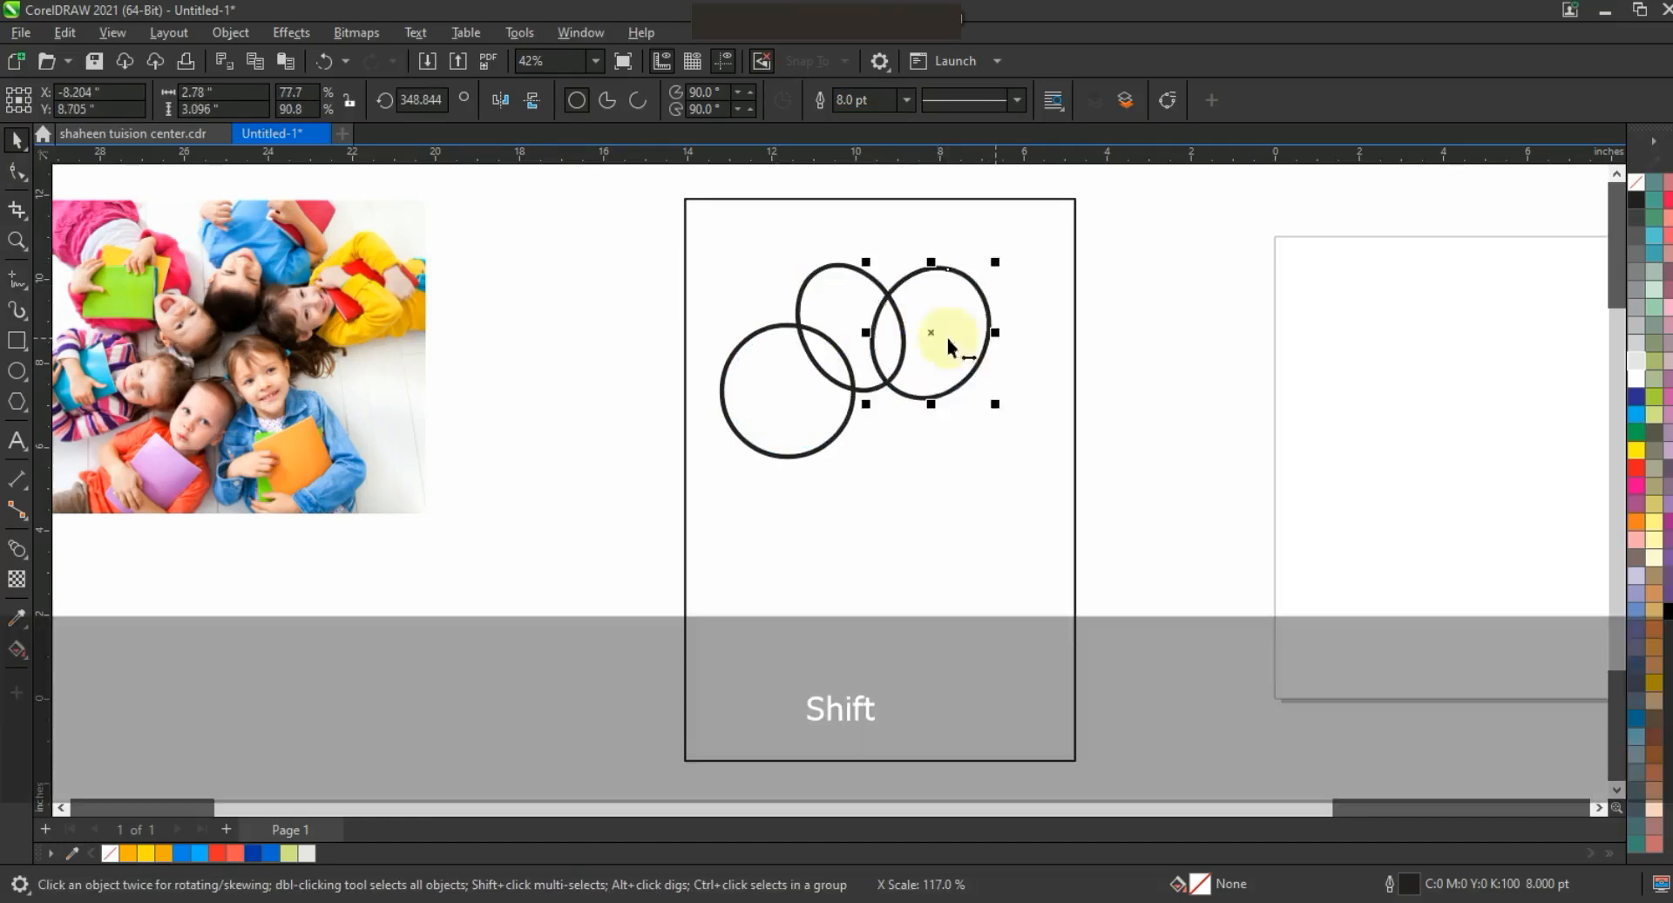
# Place four more overlapping circle copies down the right side and along the bottom to close the cloud ring
pyautogui.moveTo(978, 406); pyautogui.dragTo(993, 370)
pyautogui.moveTo(1057, 310)
pyautogui.mouseDown()
pyautogui.moveTo(1068, 325)
pyautogui.moveTo(1045, 340)
pyautogui.mouseUp()
pyautogui.rightClick(963, 449)
pyautogui.moveTo(964, 449); pyautogui.dragTo(842, 468)
pyautogui.rightClick(872, 461)
pyautogui.rightClick(844, 468)
# Weld the seven circles into one cloud shape and delete the leftover nodes in its centre
pyautogui.hotkey('ctrl', 'a')
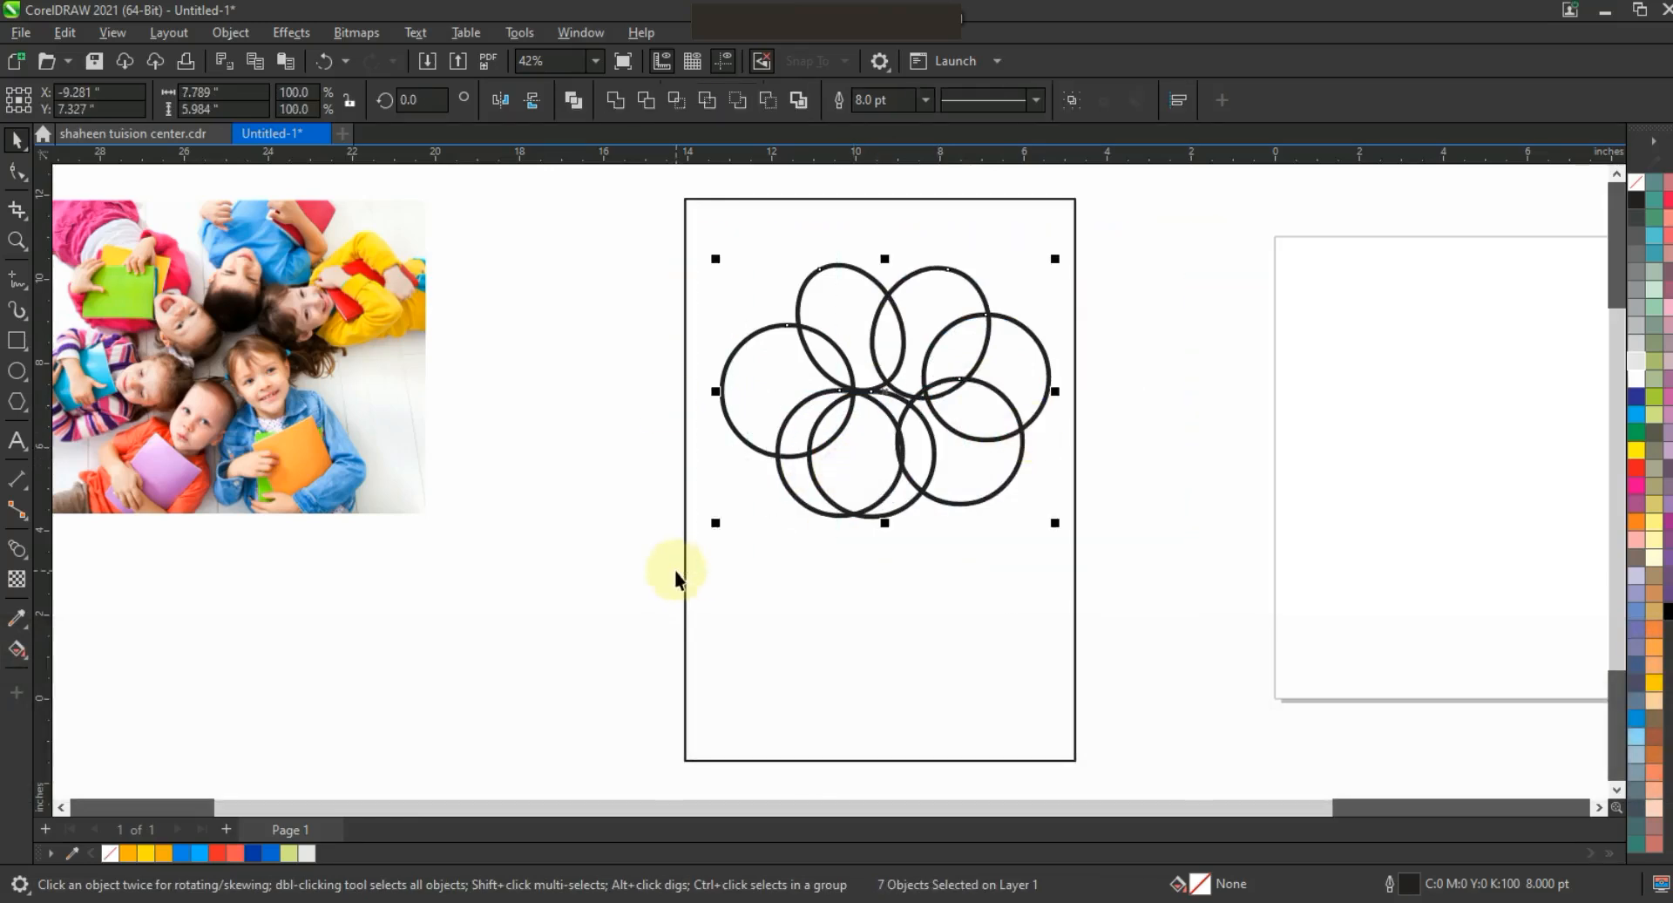
pyautogui.click(604, 97)
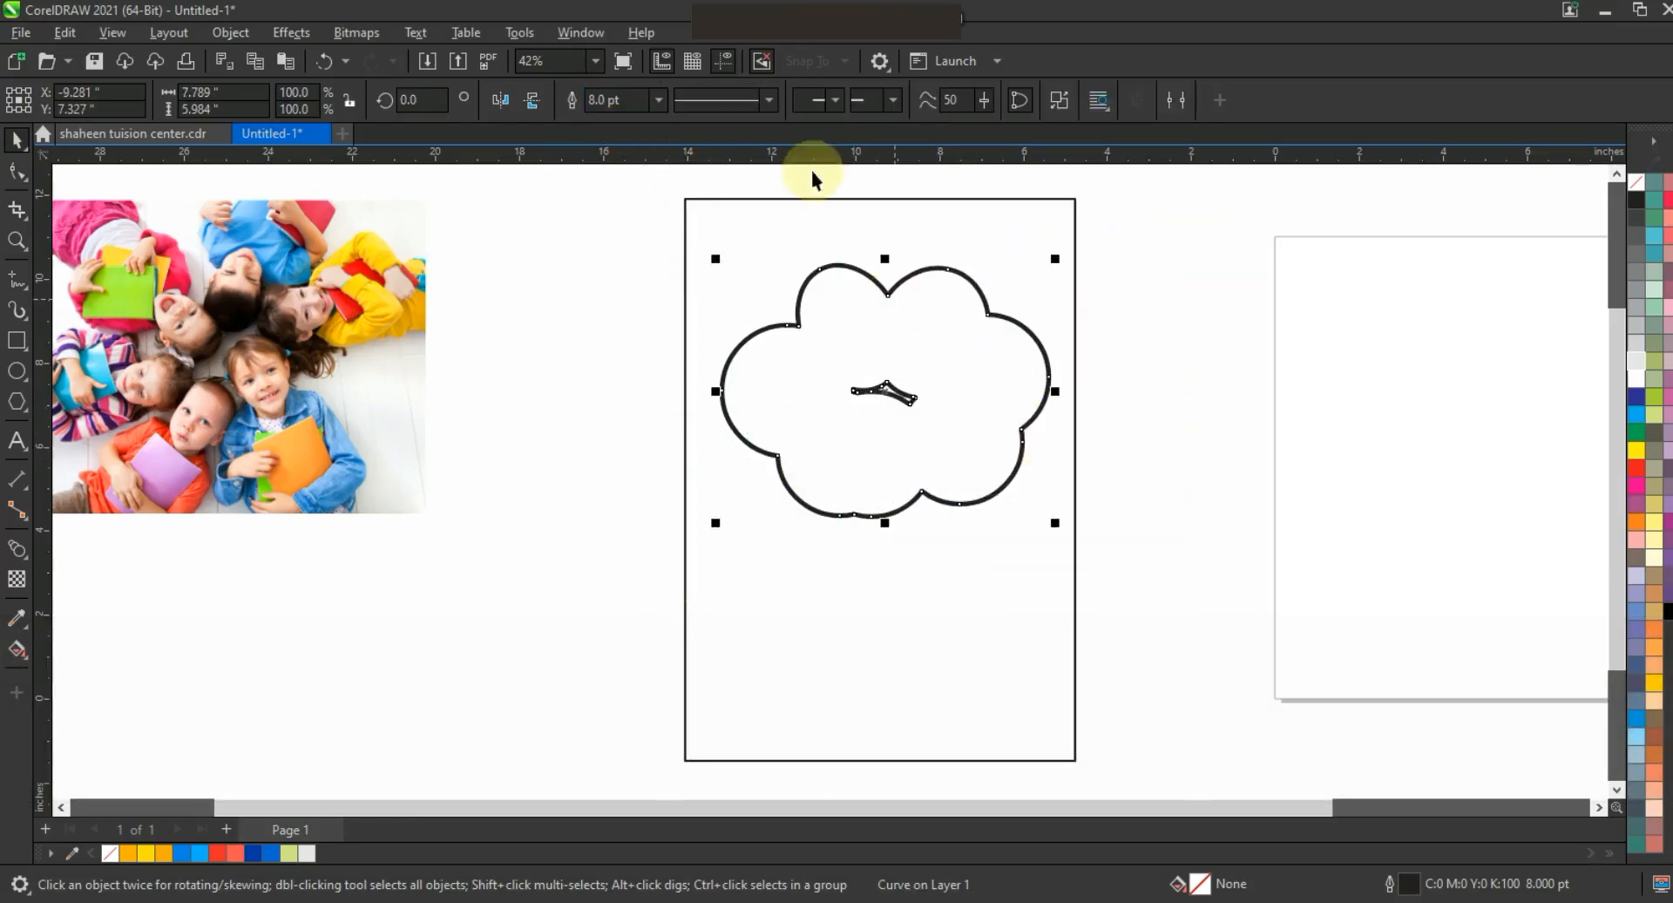
pyautogui.click(827, 359)
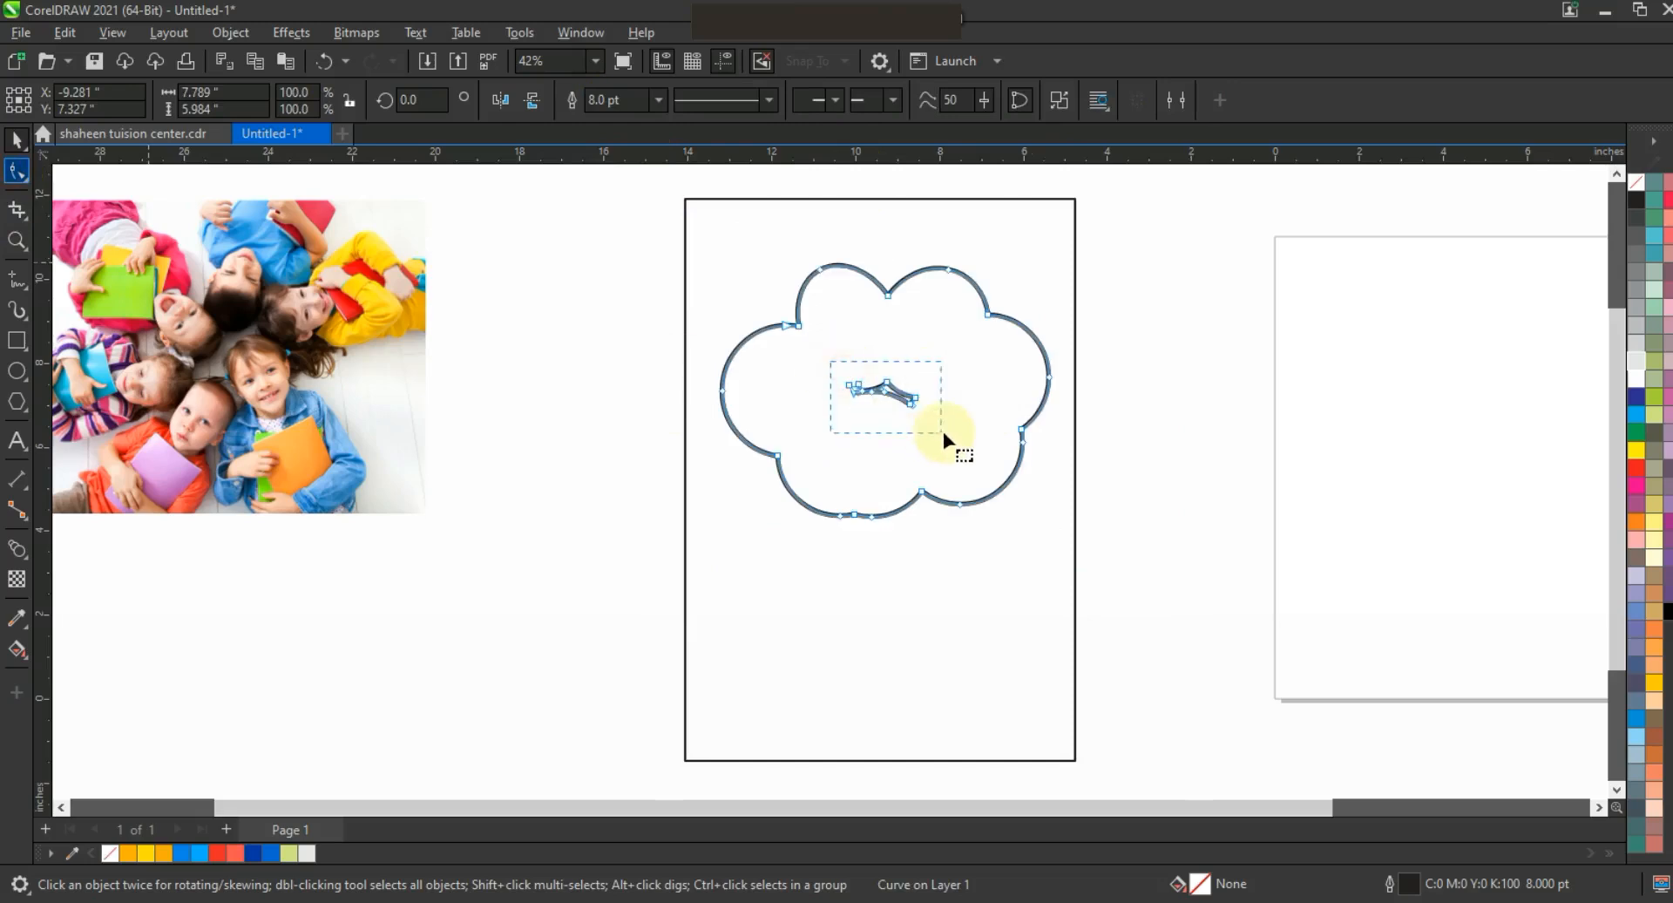
pyautogui.moveTo(943, 426); pyautogui.dragTo(942, 427)
pyautogui.press('Delete')
# Delete the extra nodes on the cloud's bottom edge and move the cloud slightly up within the rectangle
pyautogui.moveTo(852, 456); pyautogui.dragTo(881, 566)
pyautogui.press('Delete')
pyautogui.click(16, 139)
pyautogui.moveTo(1022, 445); pyautogui.dragTo(1024, 441)
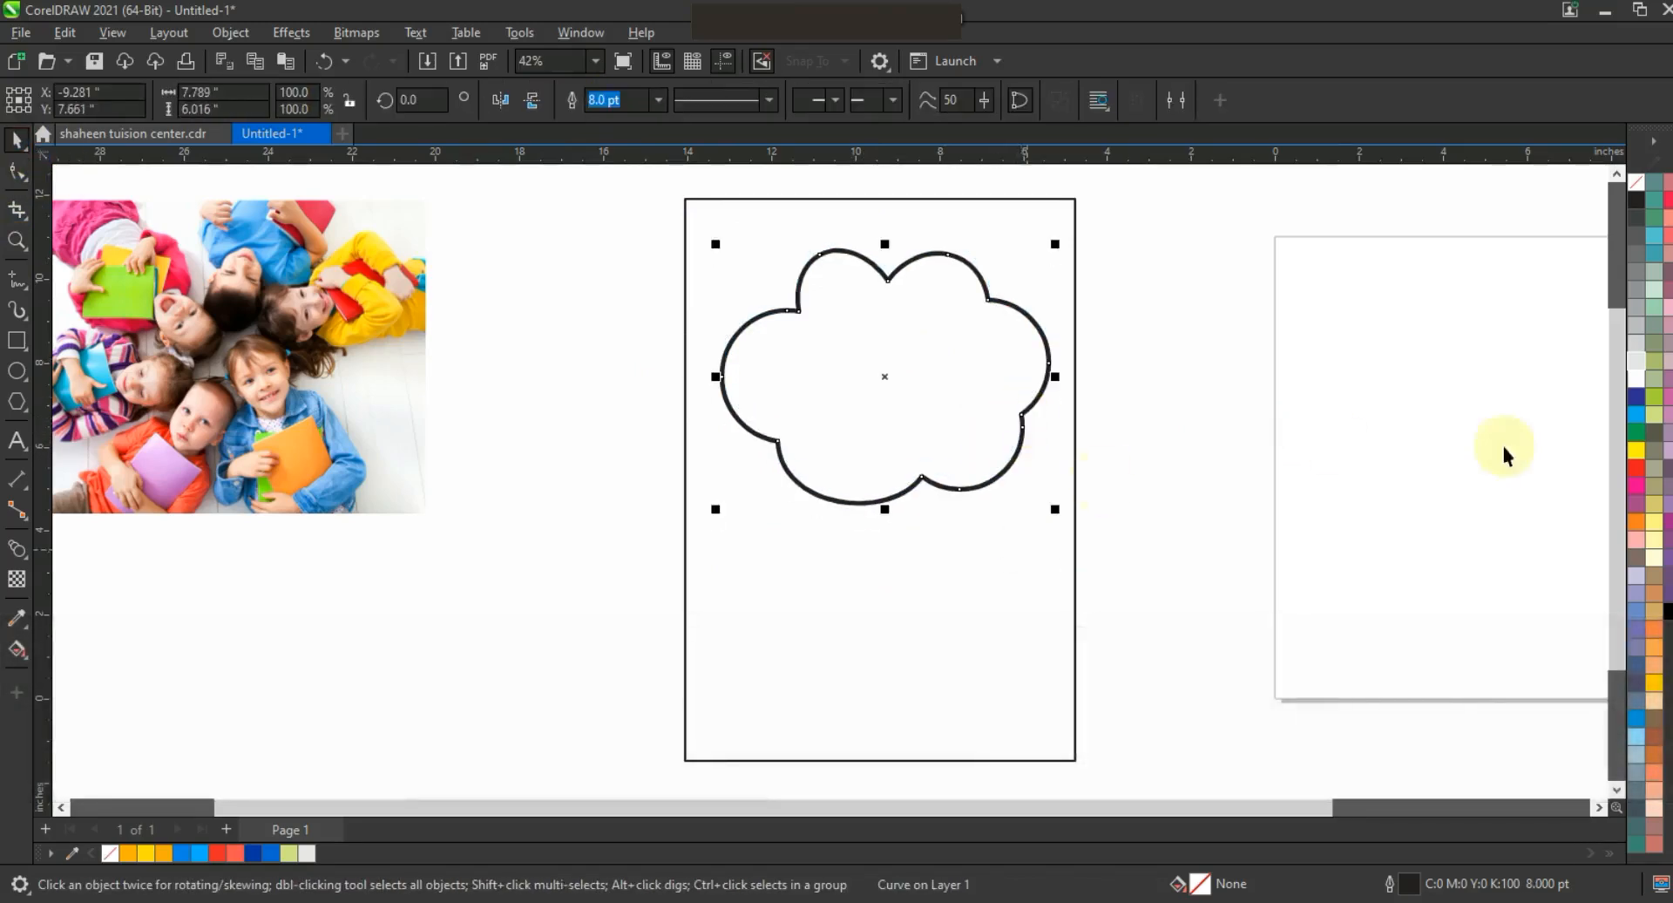
# Fill the cloud with 10% black and the rectangle behind it with orange (#FEB101)
pyautogui.click(1631, 381)
pyautogui.click(1006, 582)
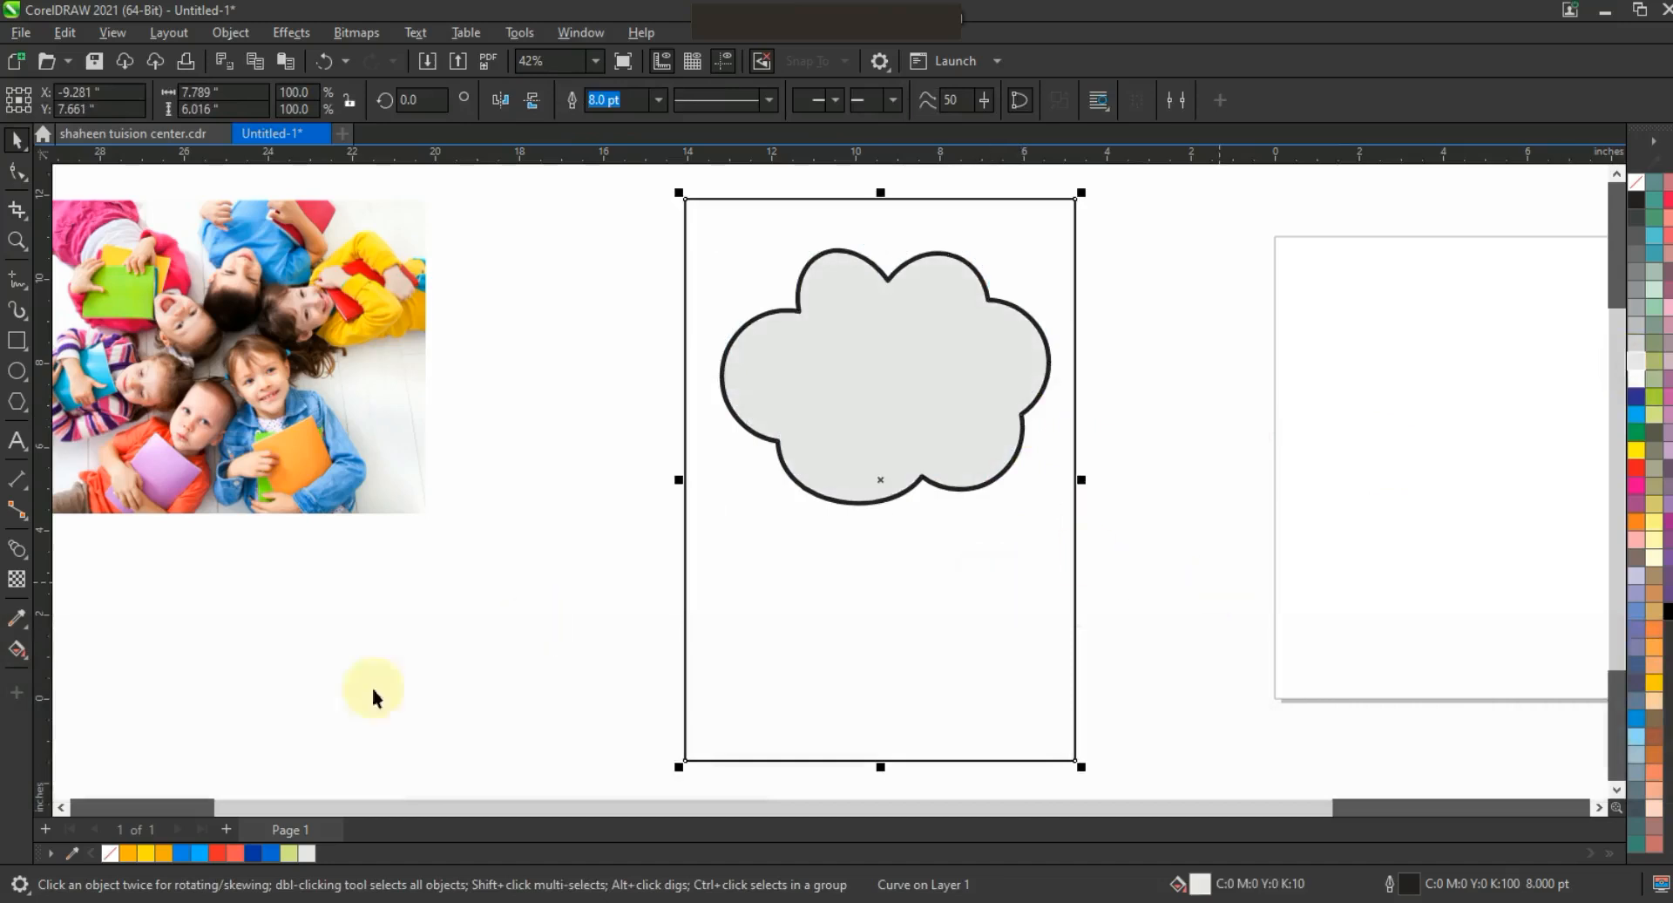
pyautogui.click(130, 854)
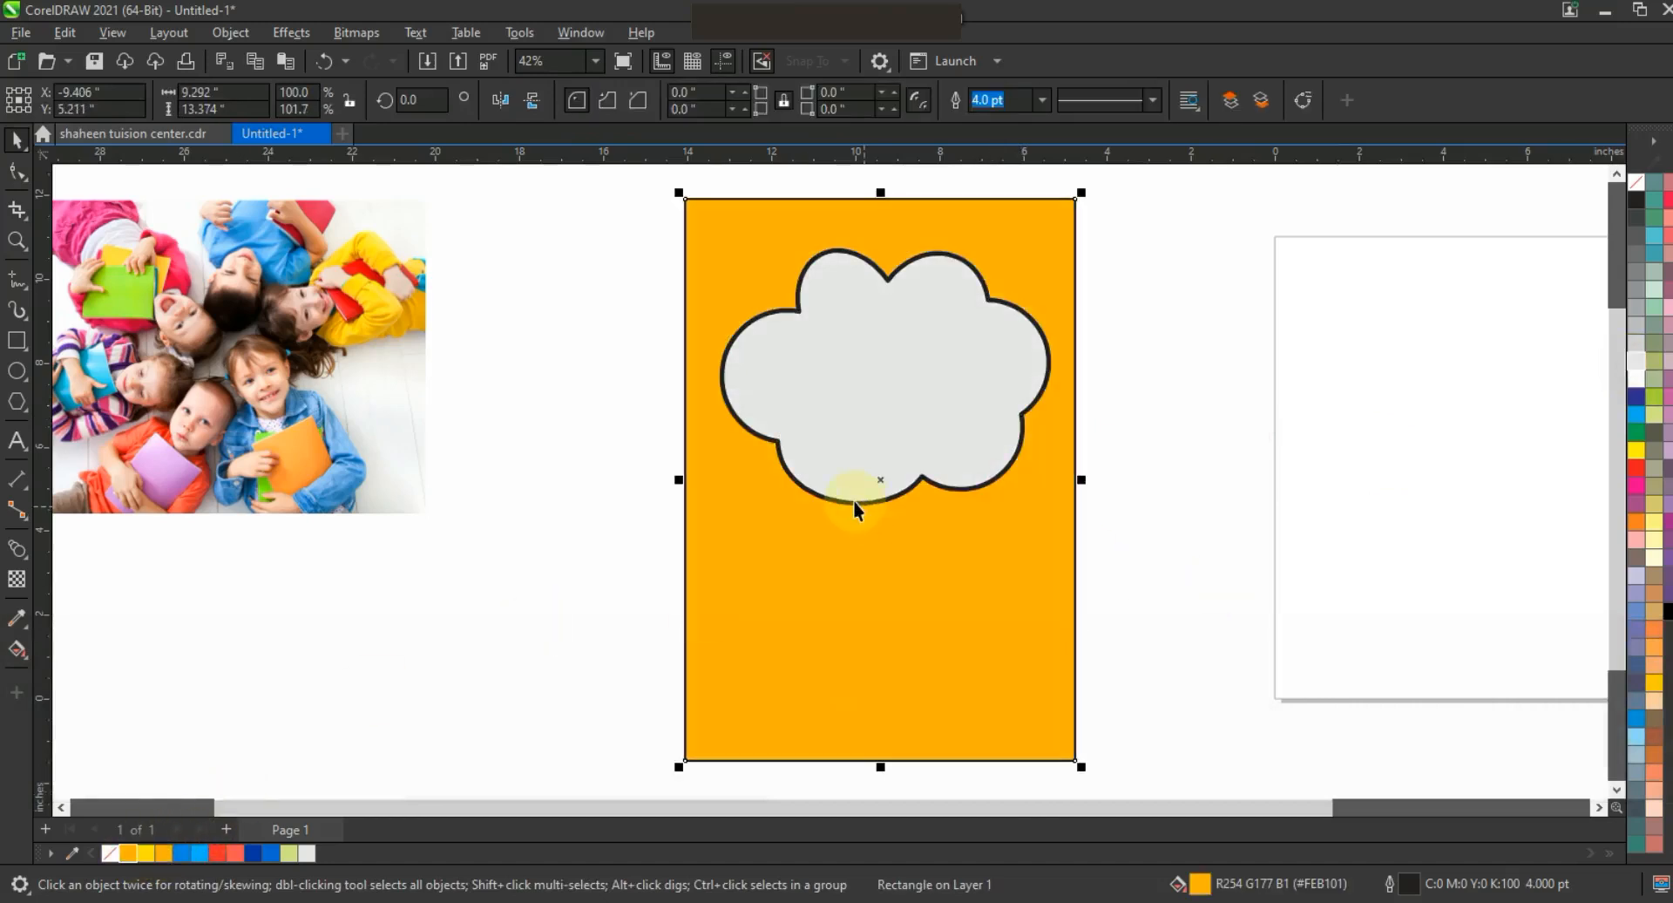
# Apply an elliptical fountain fill to the rectangle, yellow behind the cloud fading outward to orange
pyautogui.click(16, 649)
pyautogui.moveTo(891, 347); pyautogui.dragTo(885, 556)
pyautogui.moveTo(146, 854); pyautogui.dragTo(886, 556)
pyautogui.click(405, 99)
pyautogui.moveTo(892, 394); pyautogui.dragTo(1021, 500)
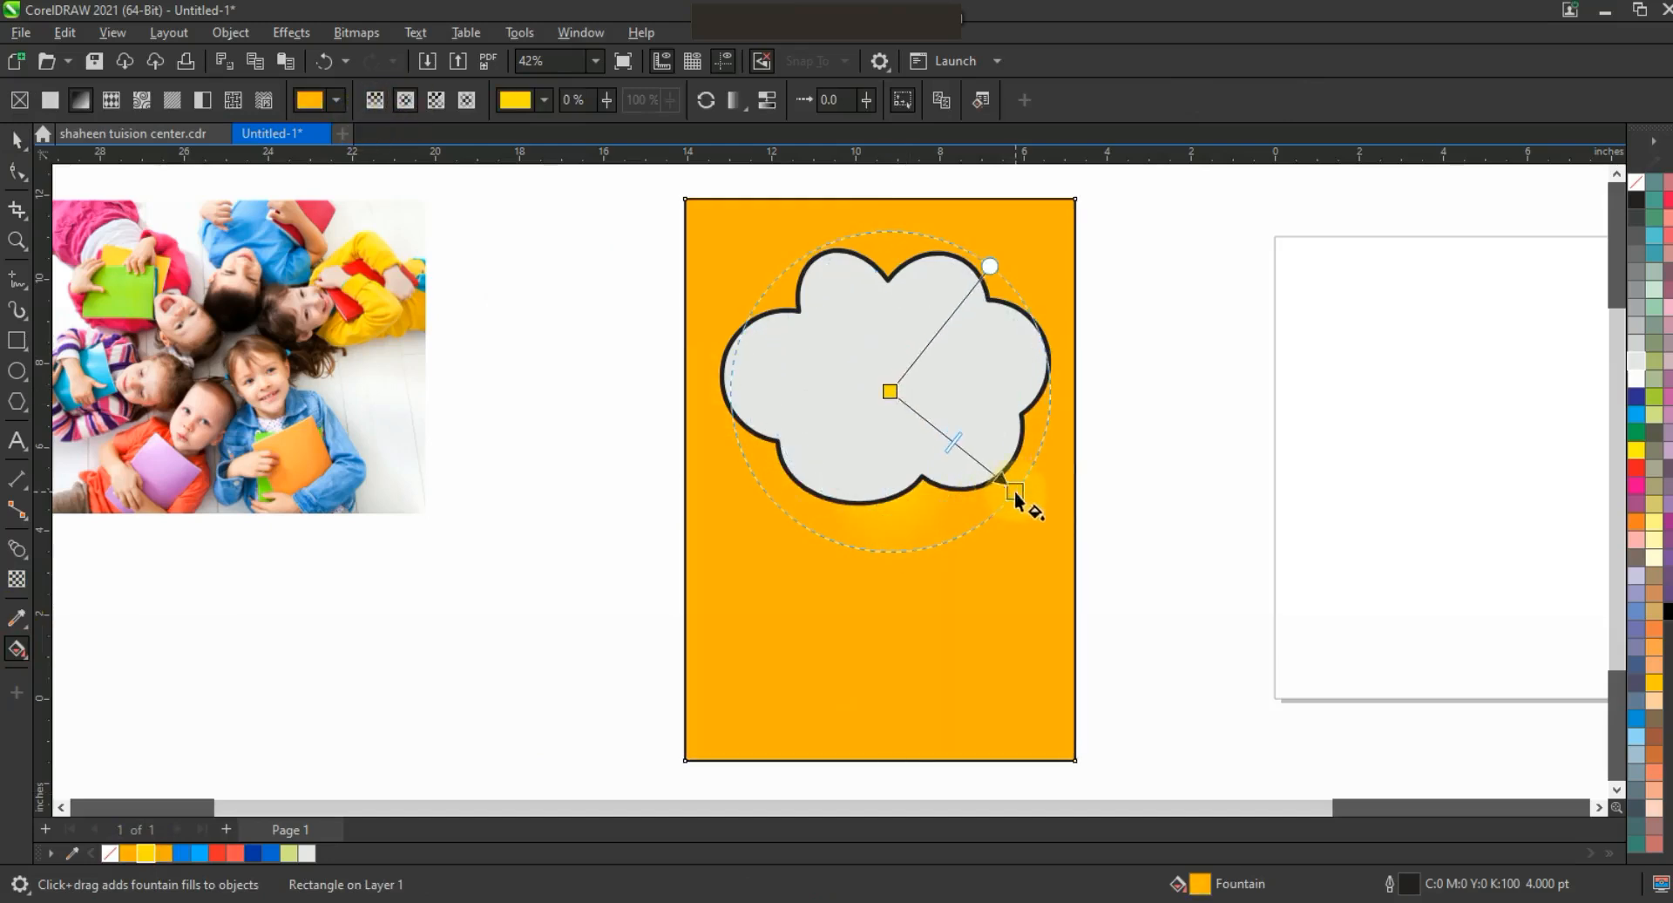
pyautogui.moveTo(1014, 491); pyautogui.dragTo(1150, 603)
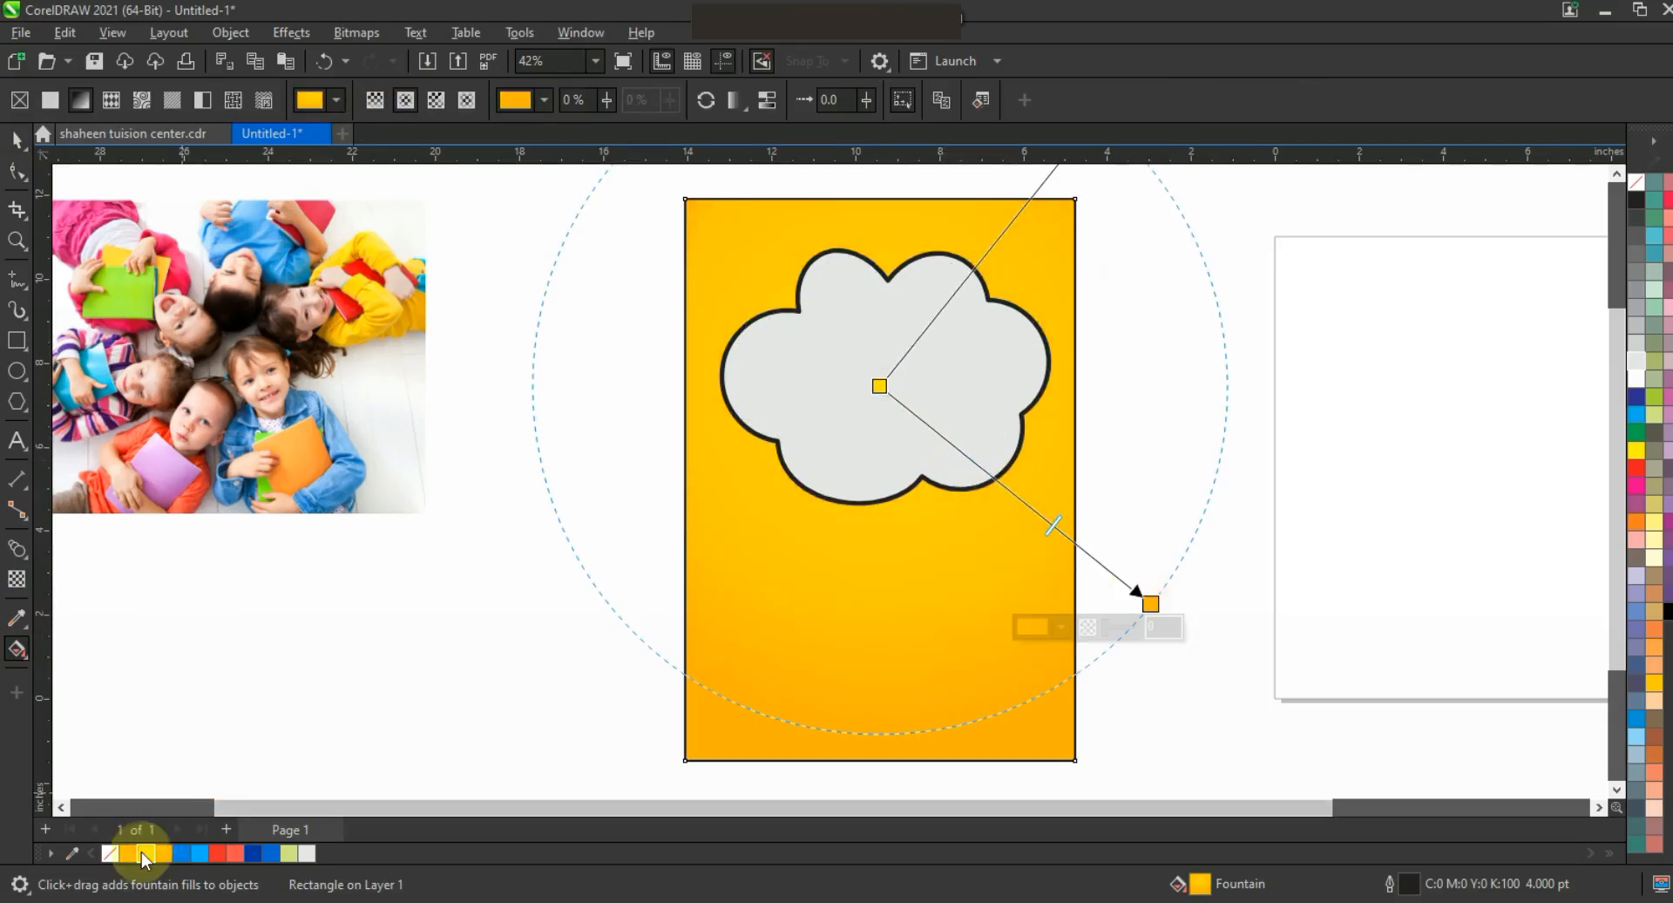
# Add a yellow colour stop midway in the rectangle's gradient and pull its outer end inside the rectangle
pyautogui.doubleClick(1007, 488)
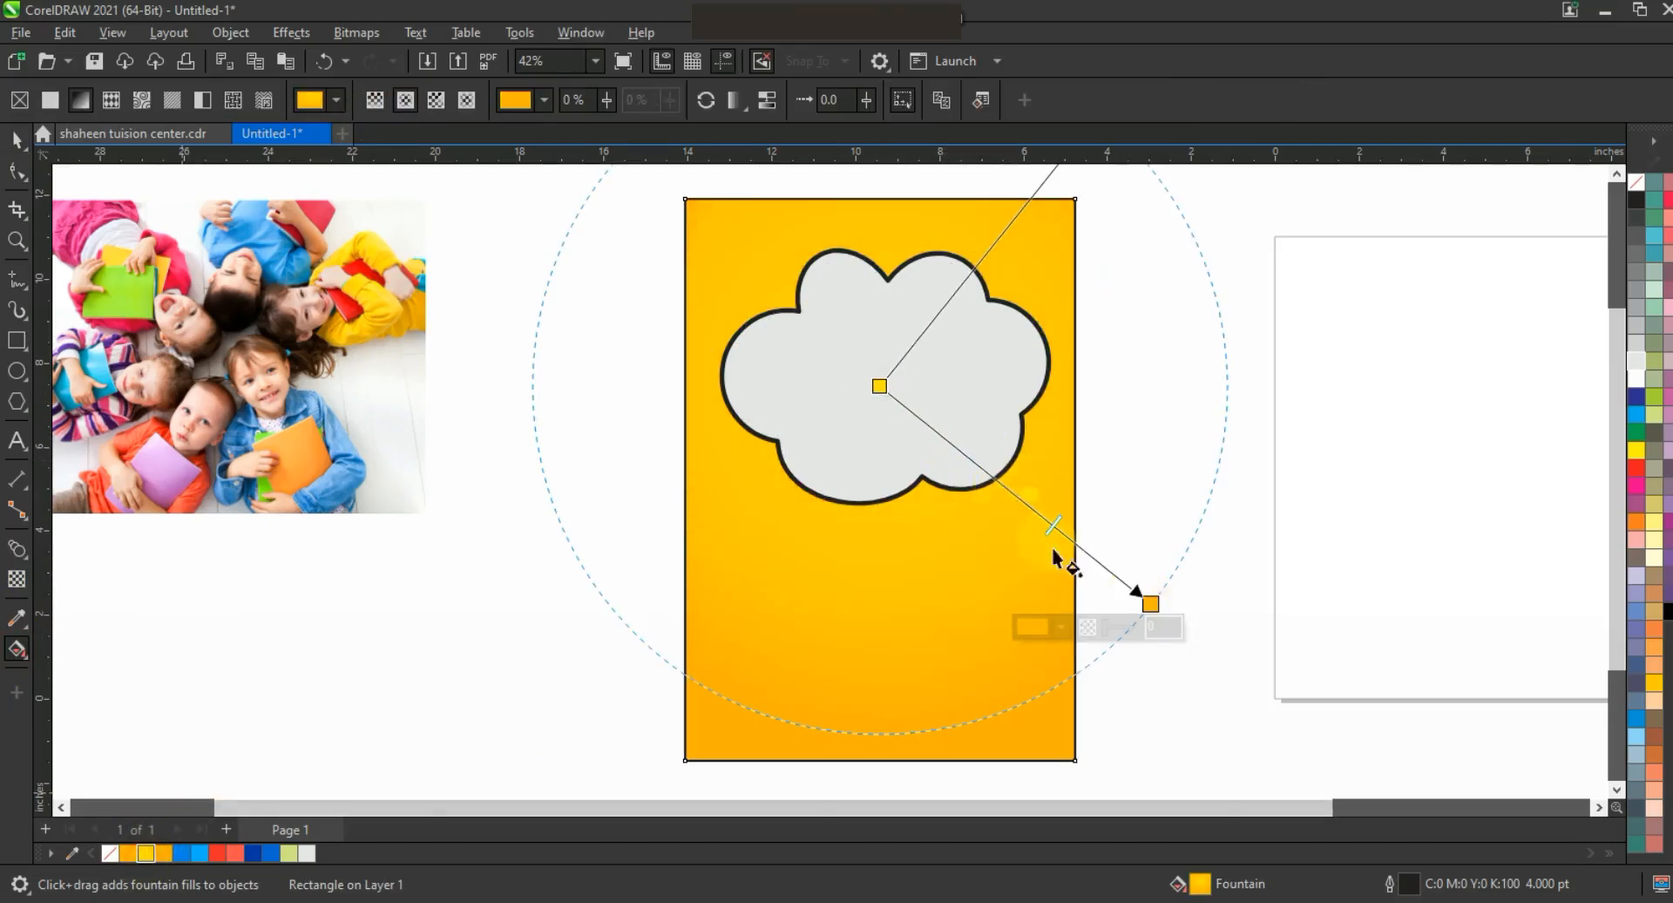
pyautogui.moveTo(1150, 603); pyautogui.dragTo(1044, 549)
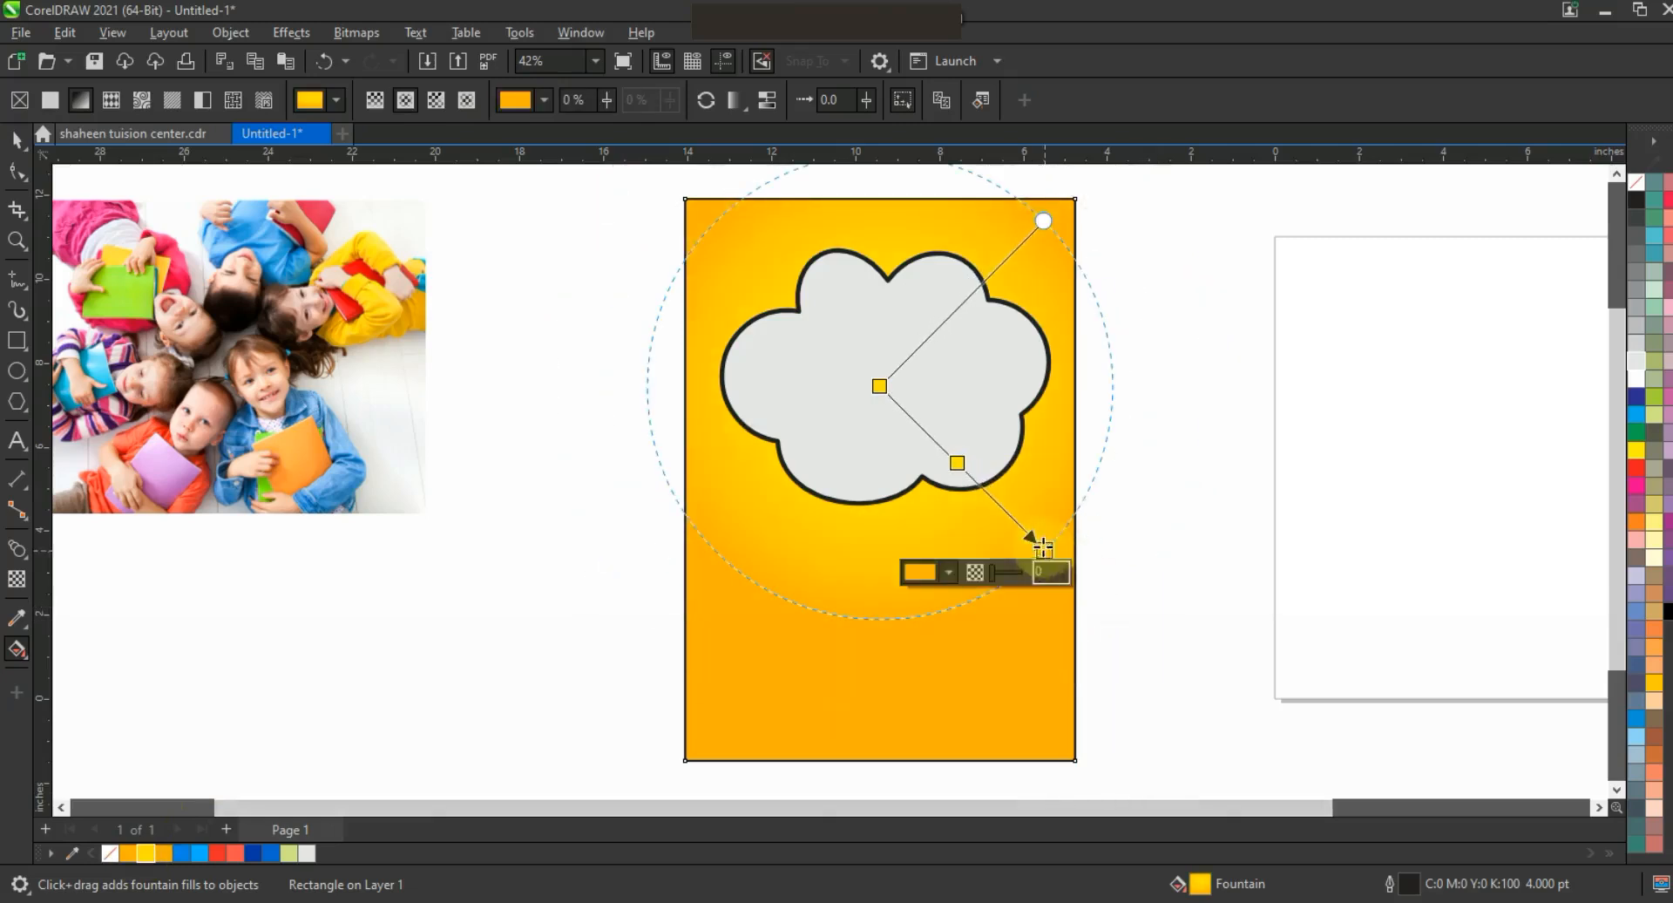
pyautogui.click(940, 452)
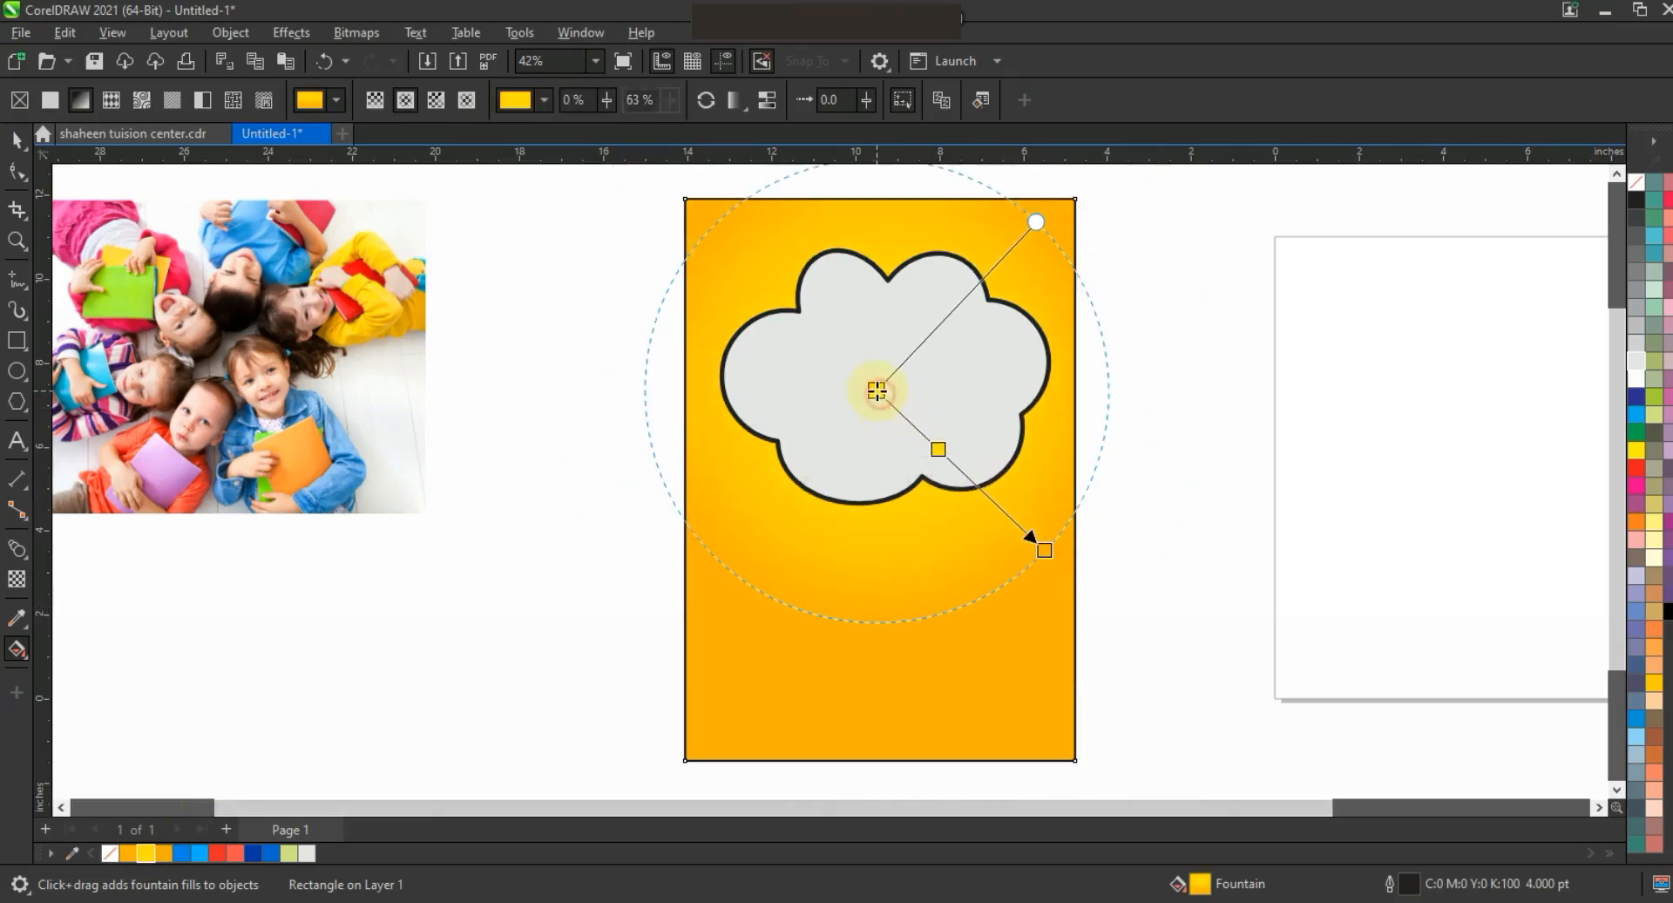
pyautogui.click(17, 144)
pyautogui.click(1264, 445)
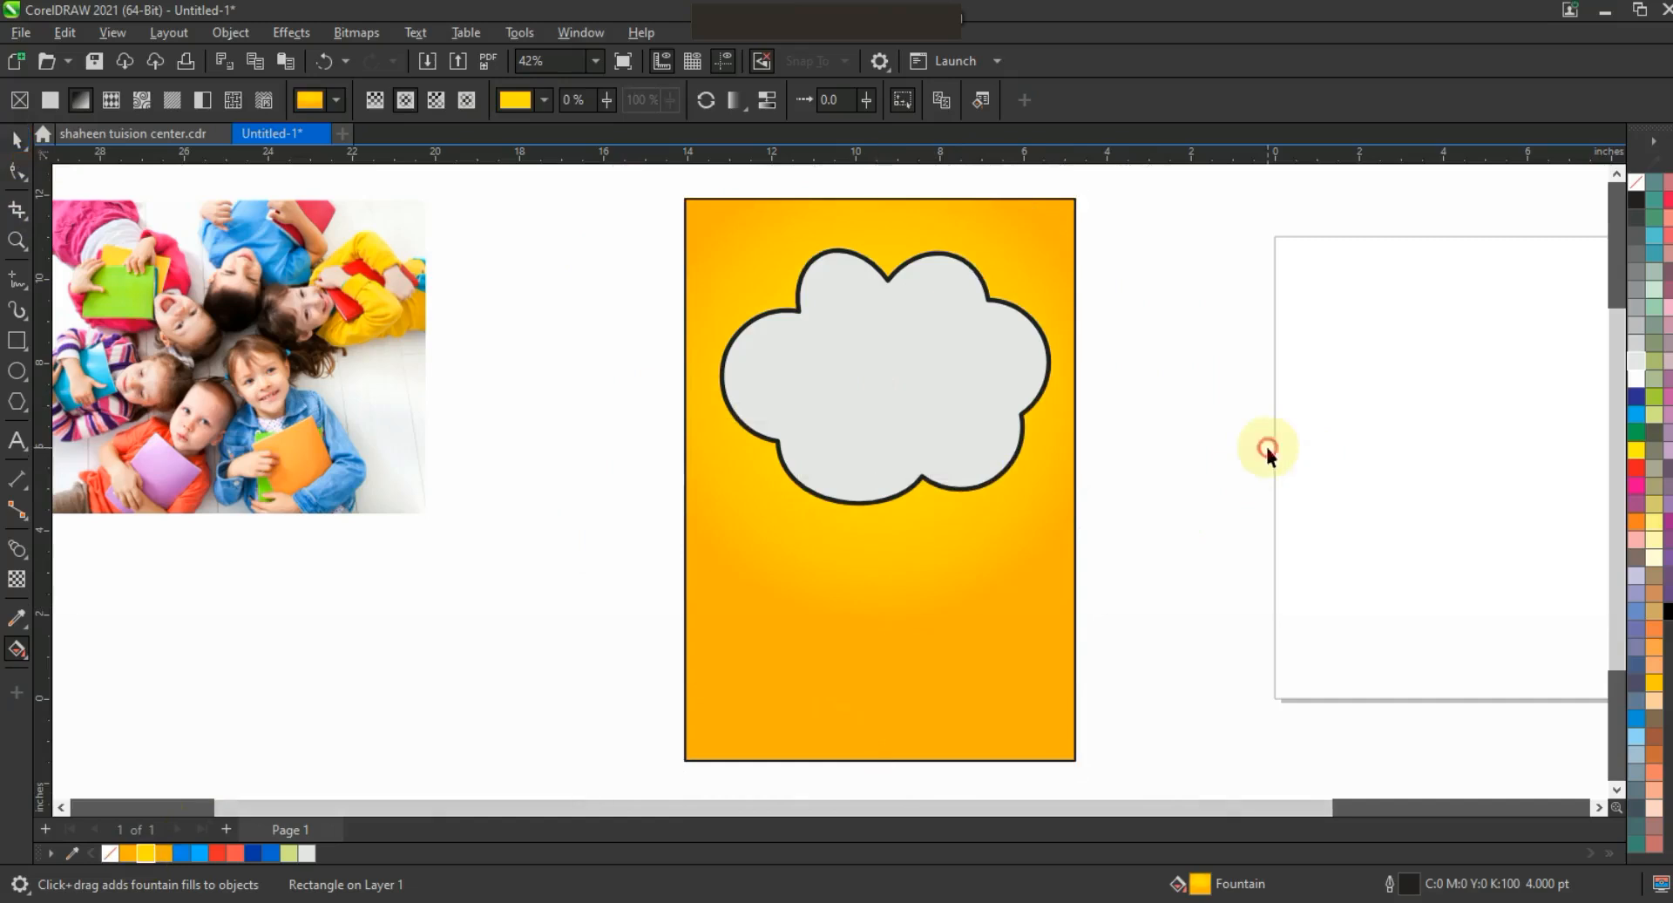
# Give the cloud a white outline with a width of 16 pt
pyautogui.click(1023, 415)
pyautogui.rightClick(1638, 382)
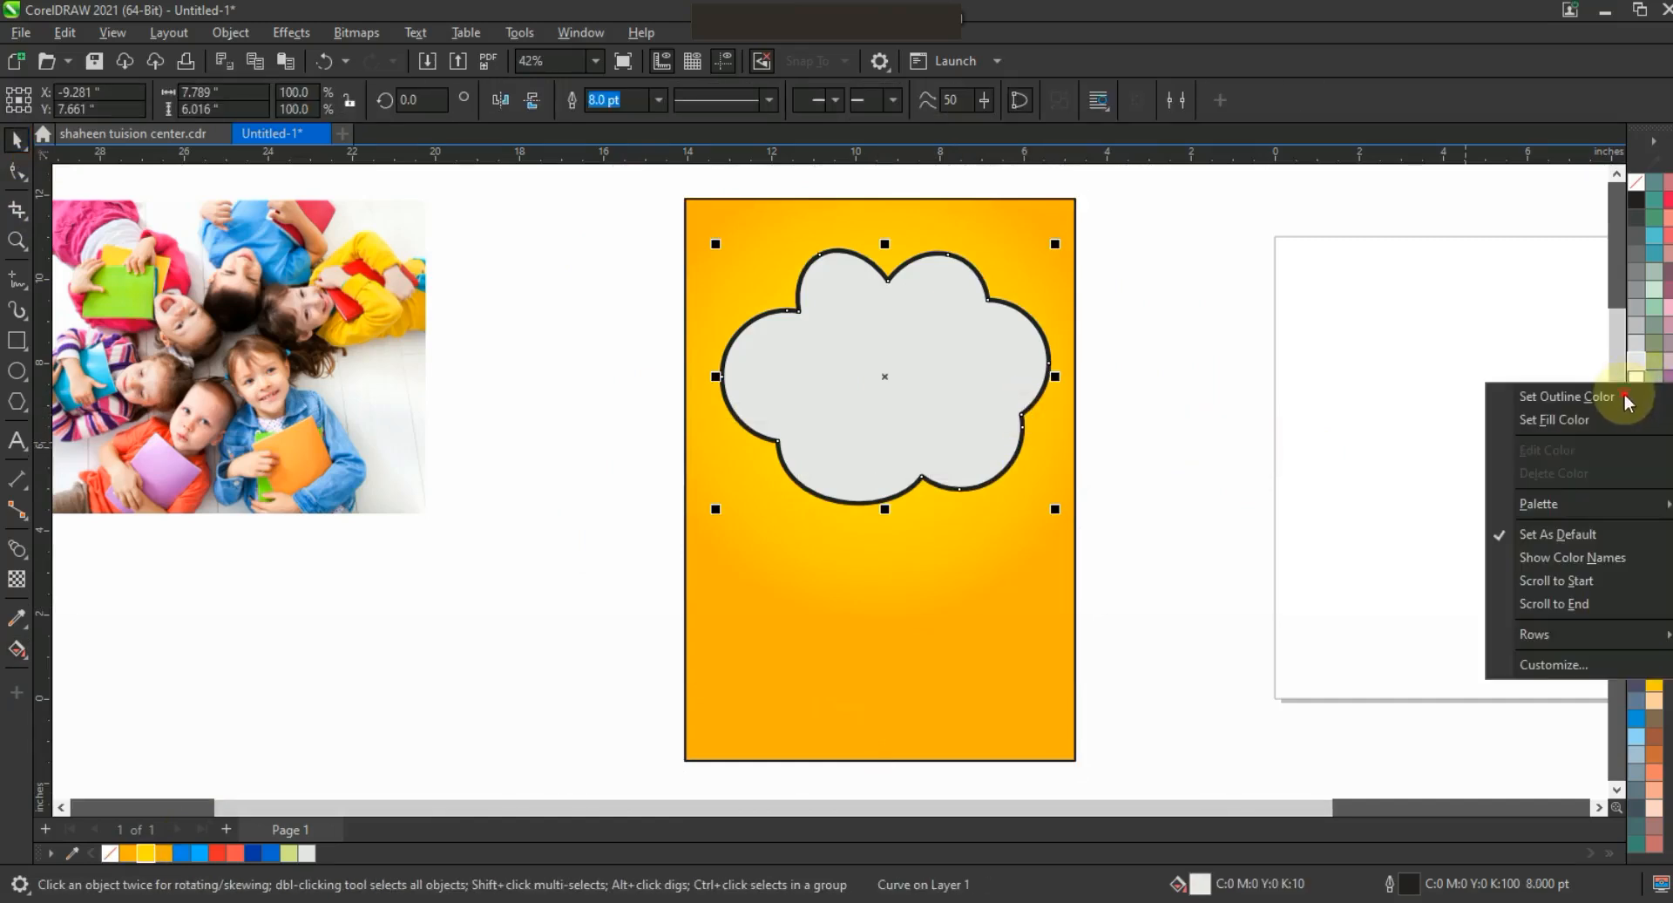
pyautogui.click(1408, 396)
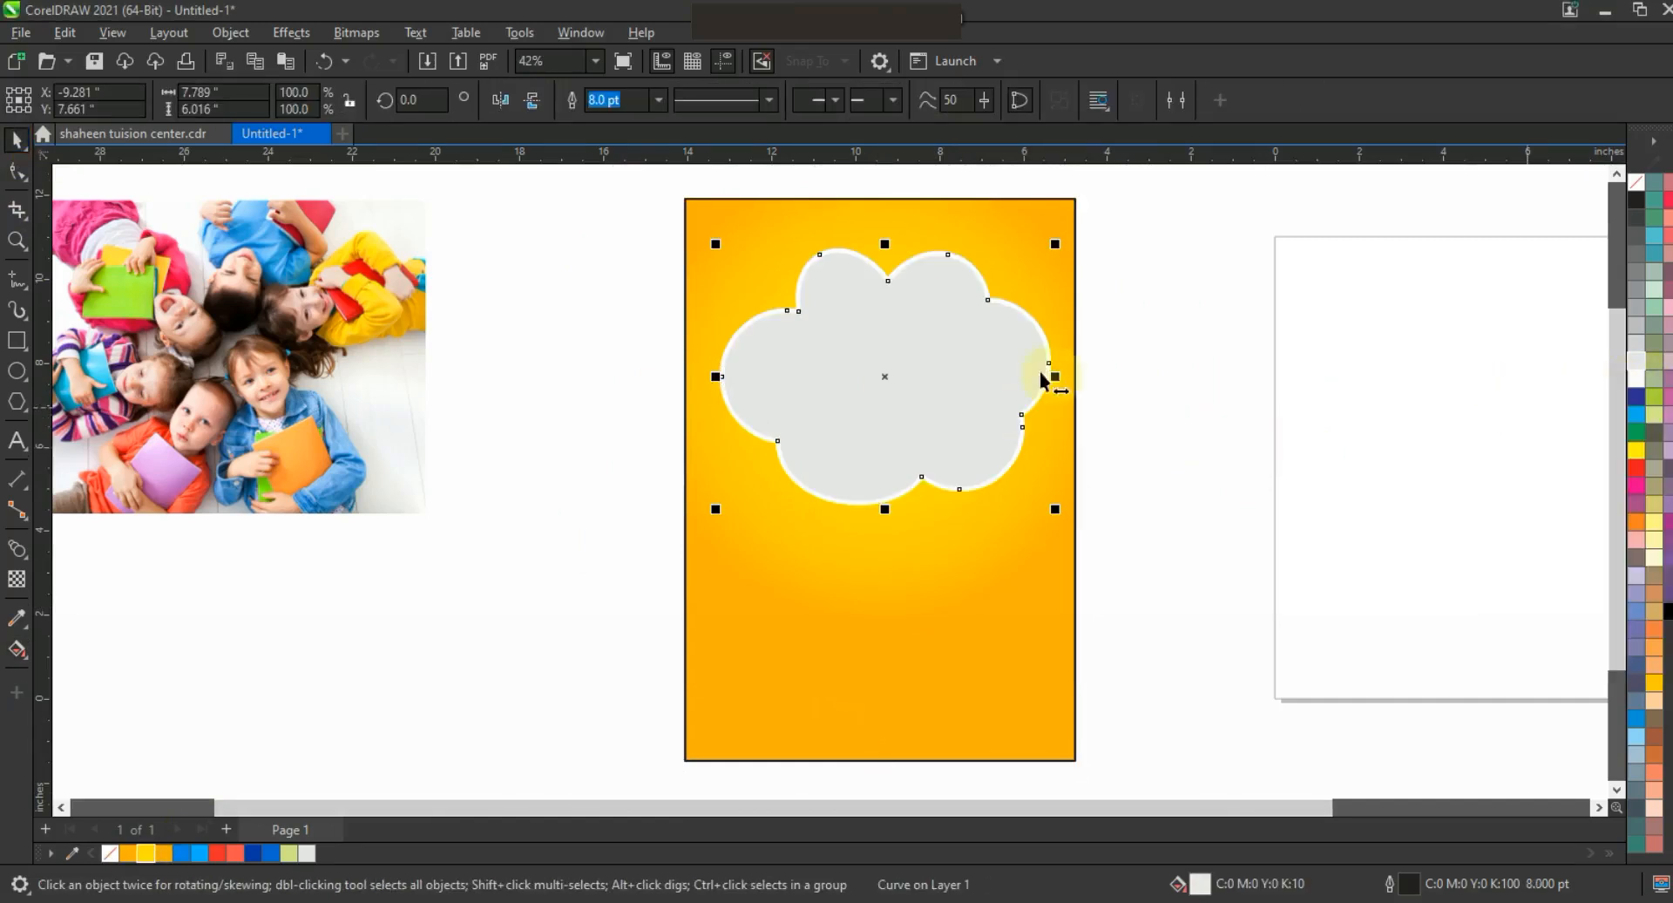
pyautogui.click(657, 99)
pyautogui.click(619, 333)
pyautogui.click(640, 99)
pyautogui.write('16')
pyautogui.press('Return')
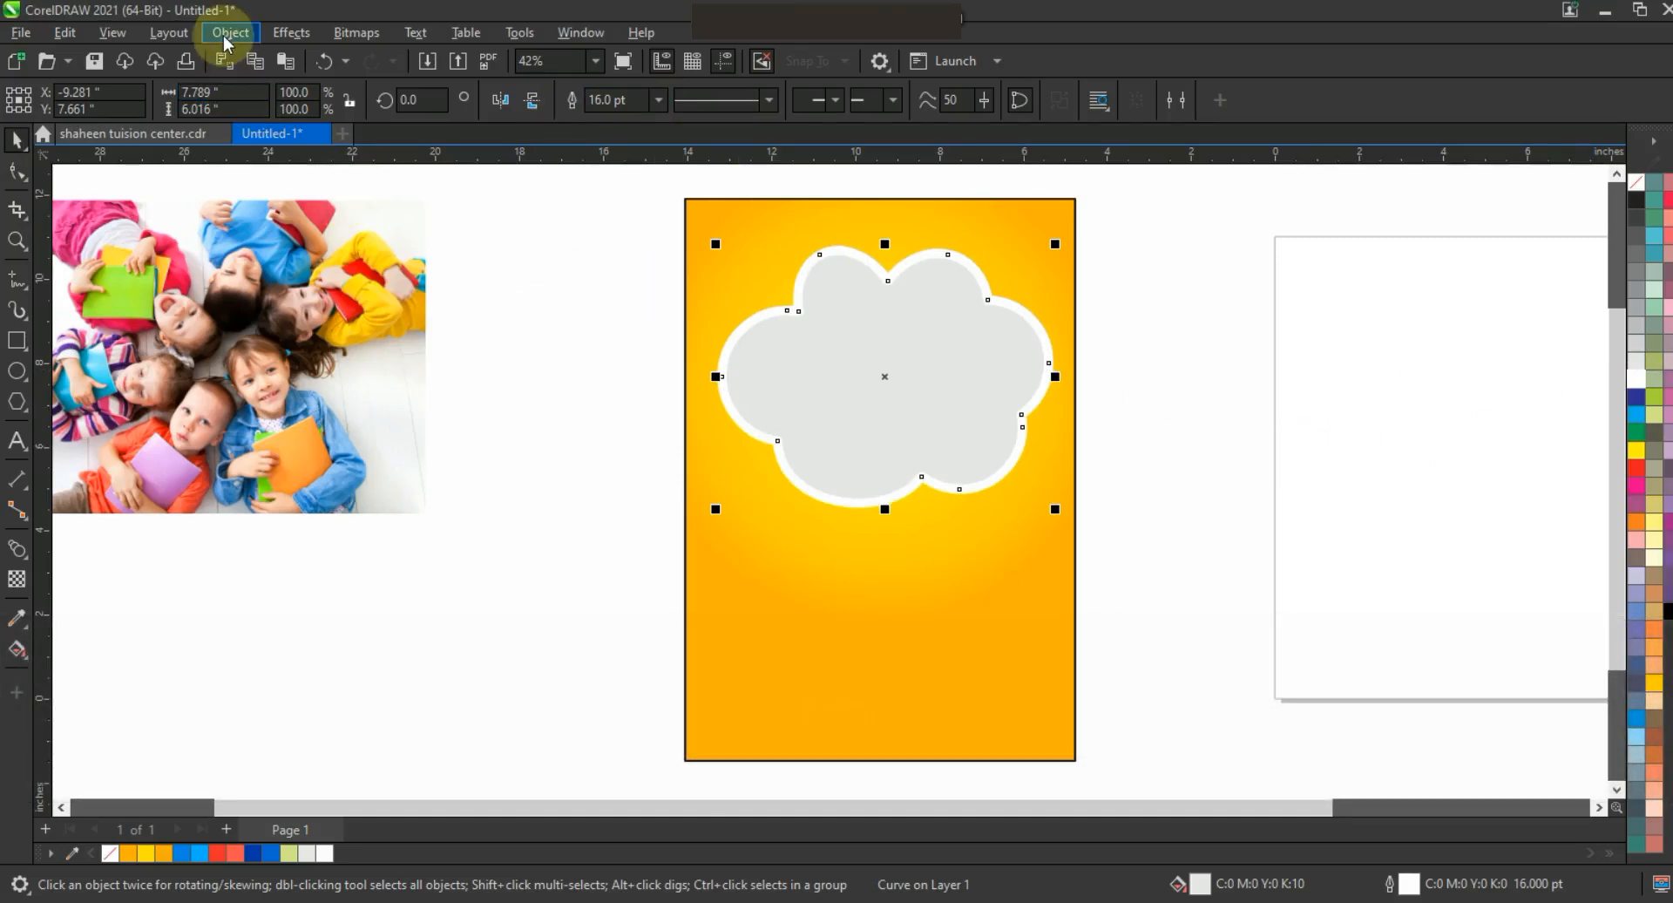
# Place the photo of the children inside the cloud shape with PowerClip
pyautogui.click(597, 363)
pyautogui.click(334, 439)
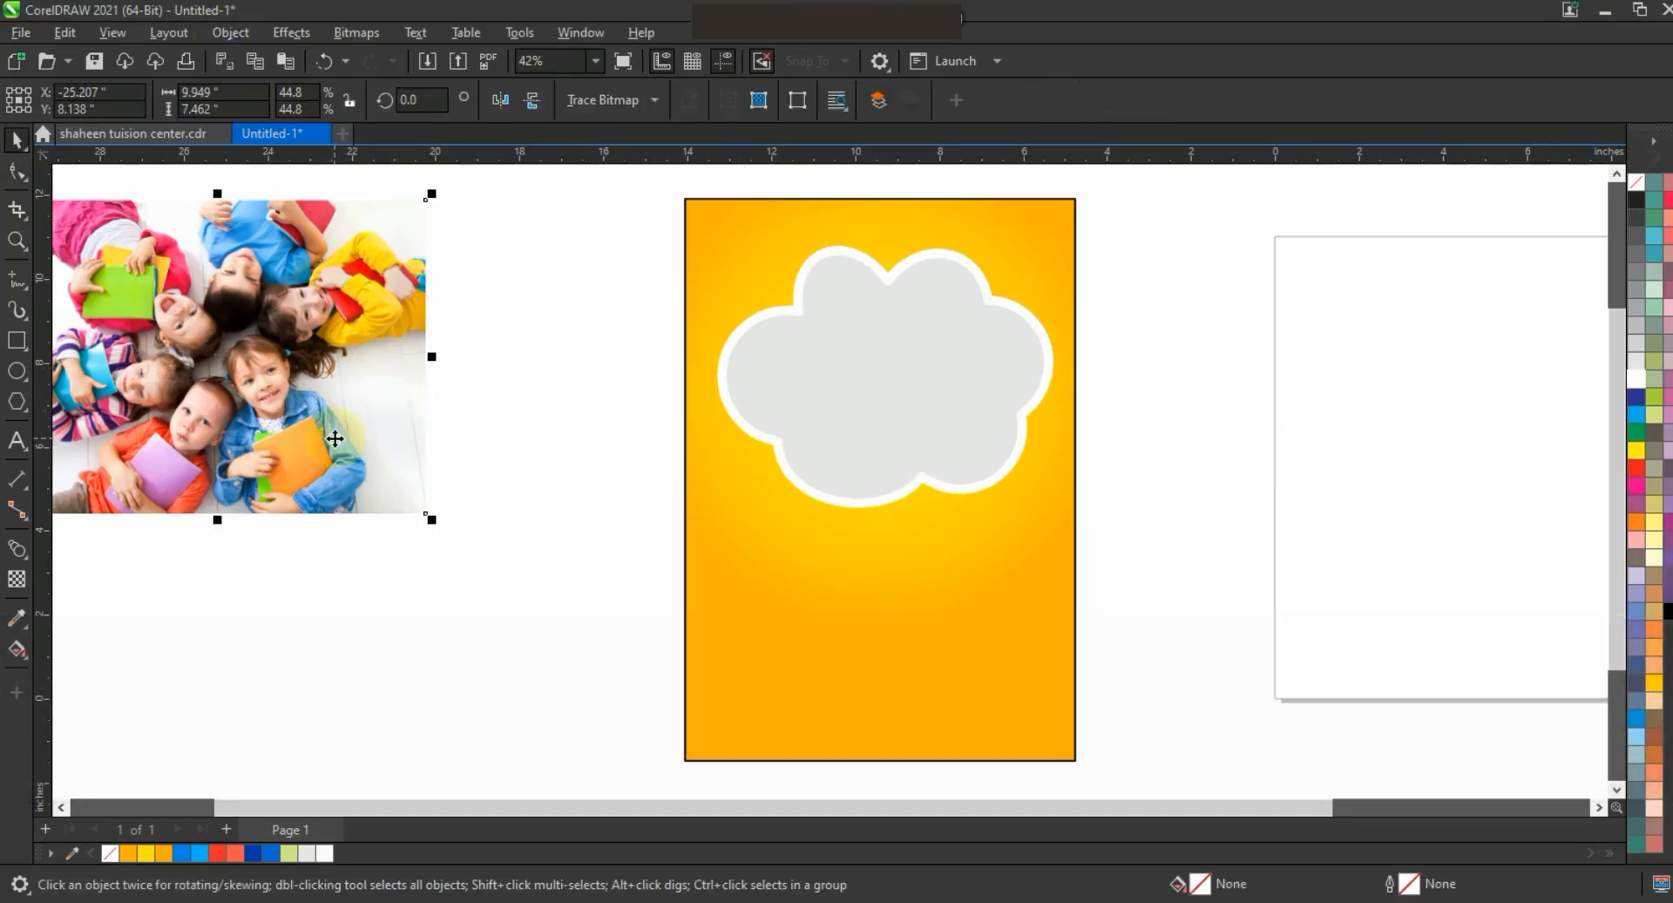
pyautogui.rightClick(334, 439)
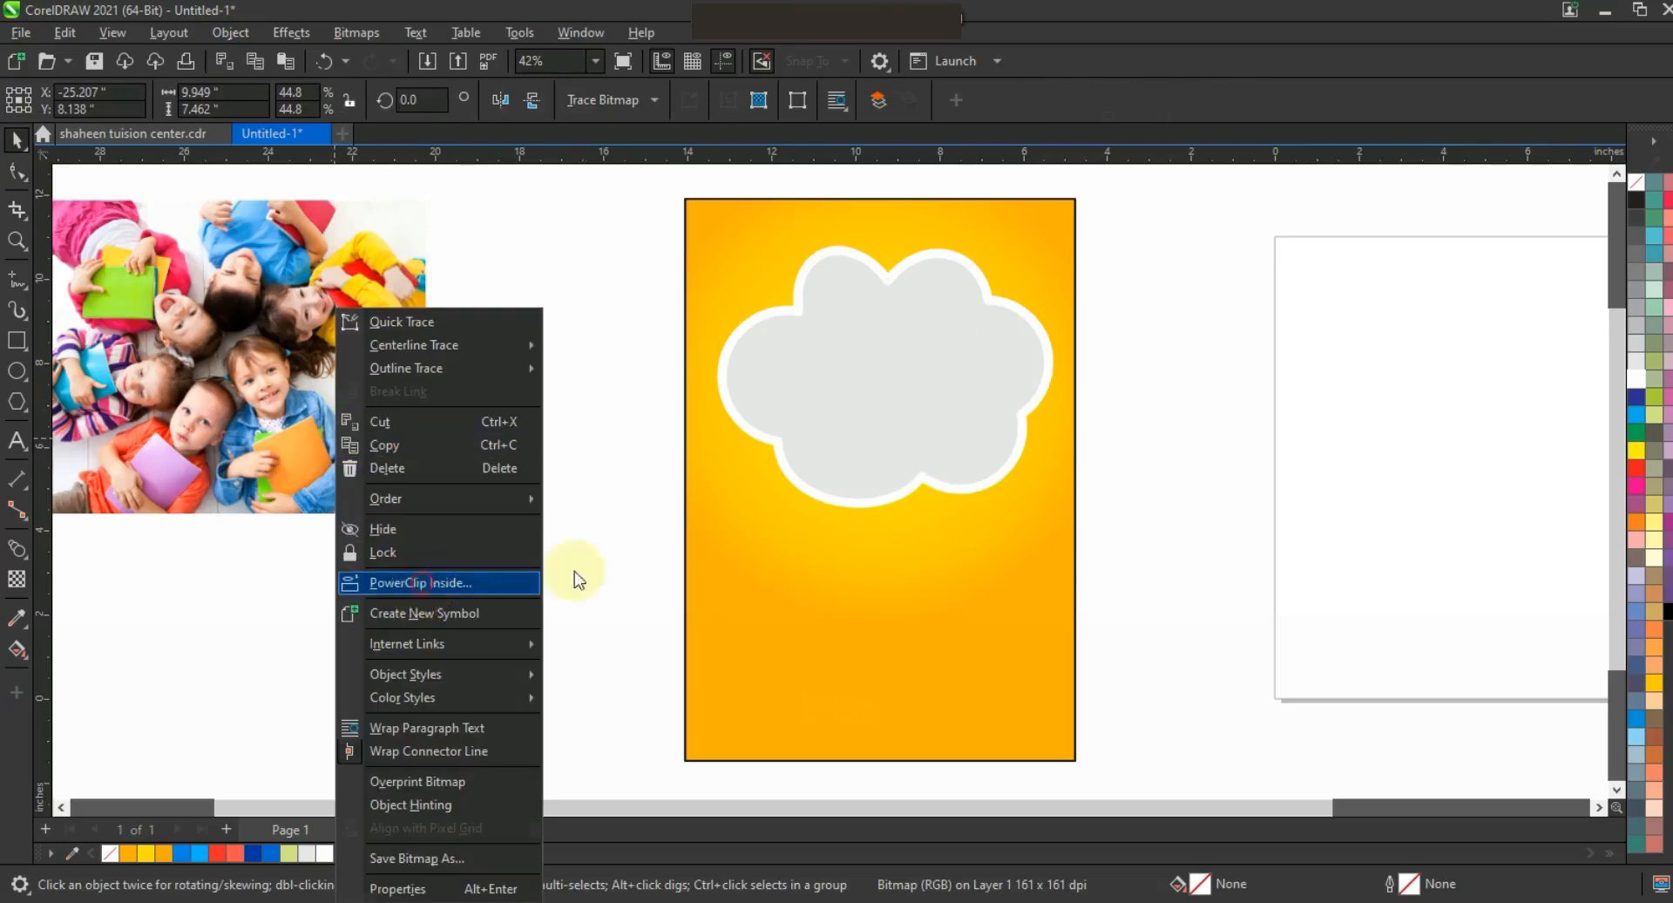
pyautogui.click(579, 579)
pyautogui.click(975, 358)
# Edit the PowerClip contents, shrink the photo to about 8.04 by 6.26 inches to fit the cloud, and finish editing
pyautogui.rightClick(975, 358)
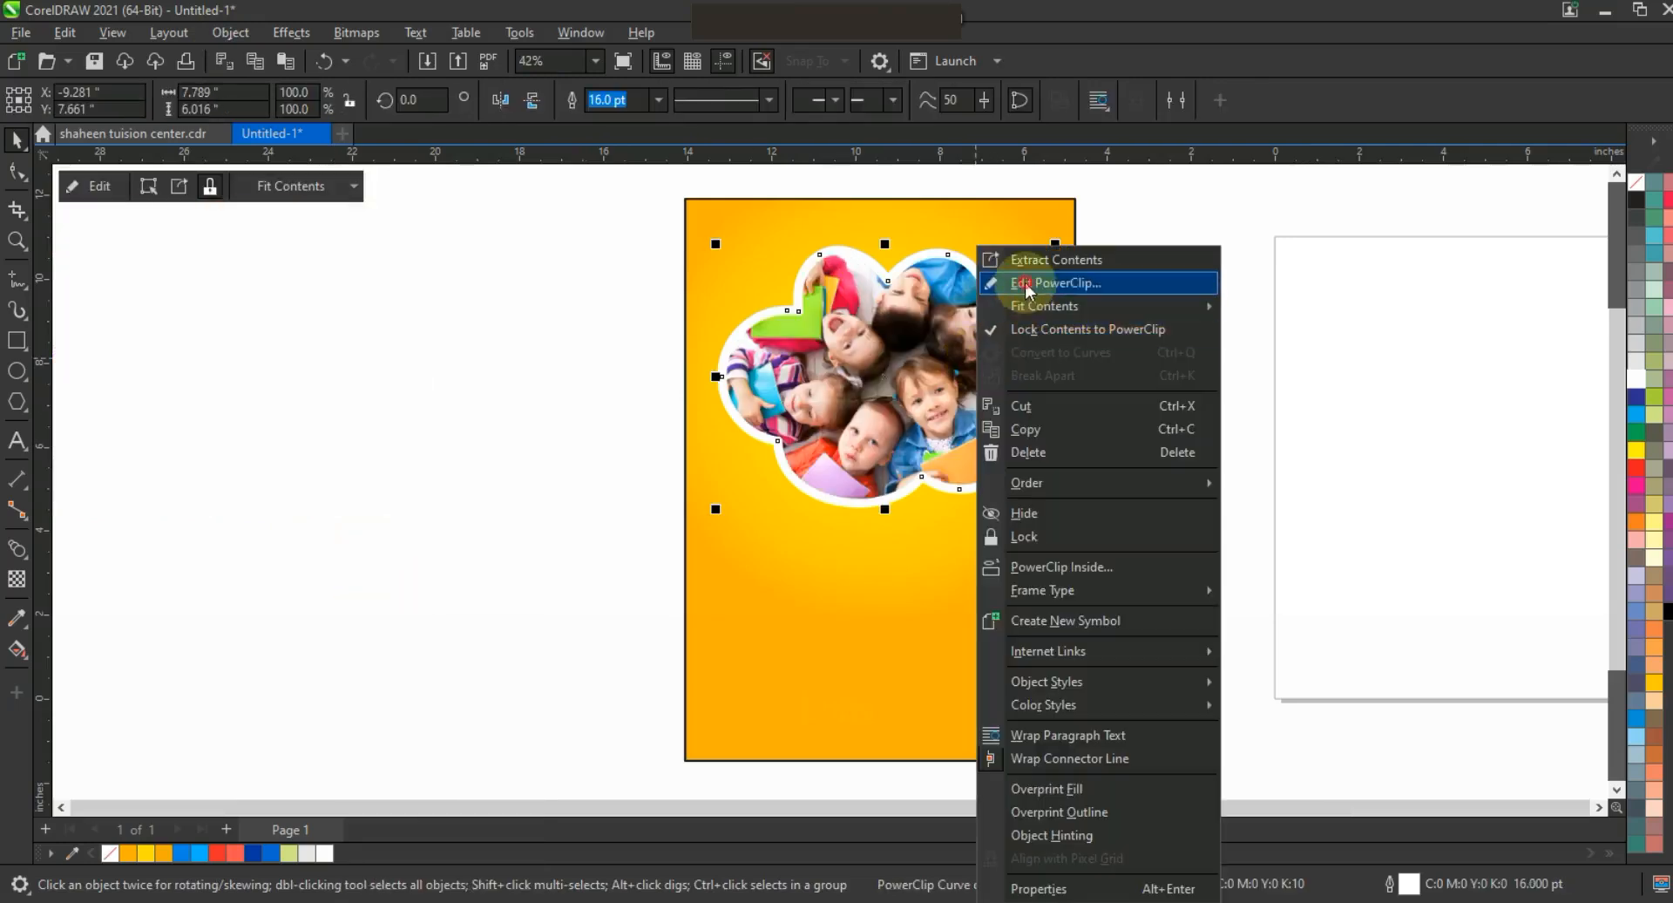
pyautogui.click(1011, 280)
pyautogui.click(939, 352)
pyautogui.moveTo(1094, 533)
pyautogui.mouseDown()
pyautogui.moveTo(1067, 536)
pyautogui.moveTo(1074, 551)
pyautogui.mouseUp()
pyautogui.moveTo(1075, 377); pyautogui.dragTo(1061, 378)
pyautogui.rightClick(1054, 300)
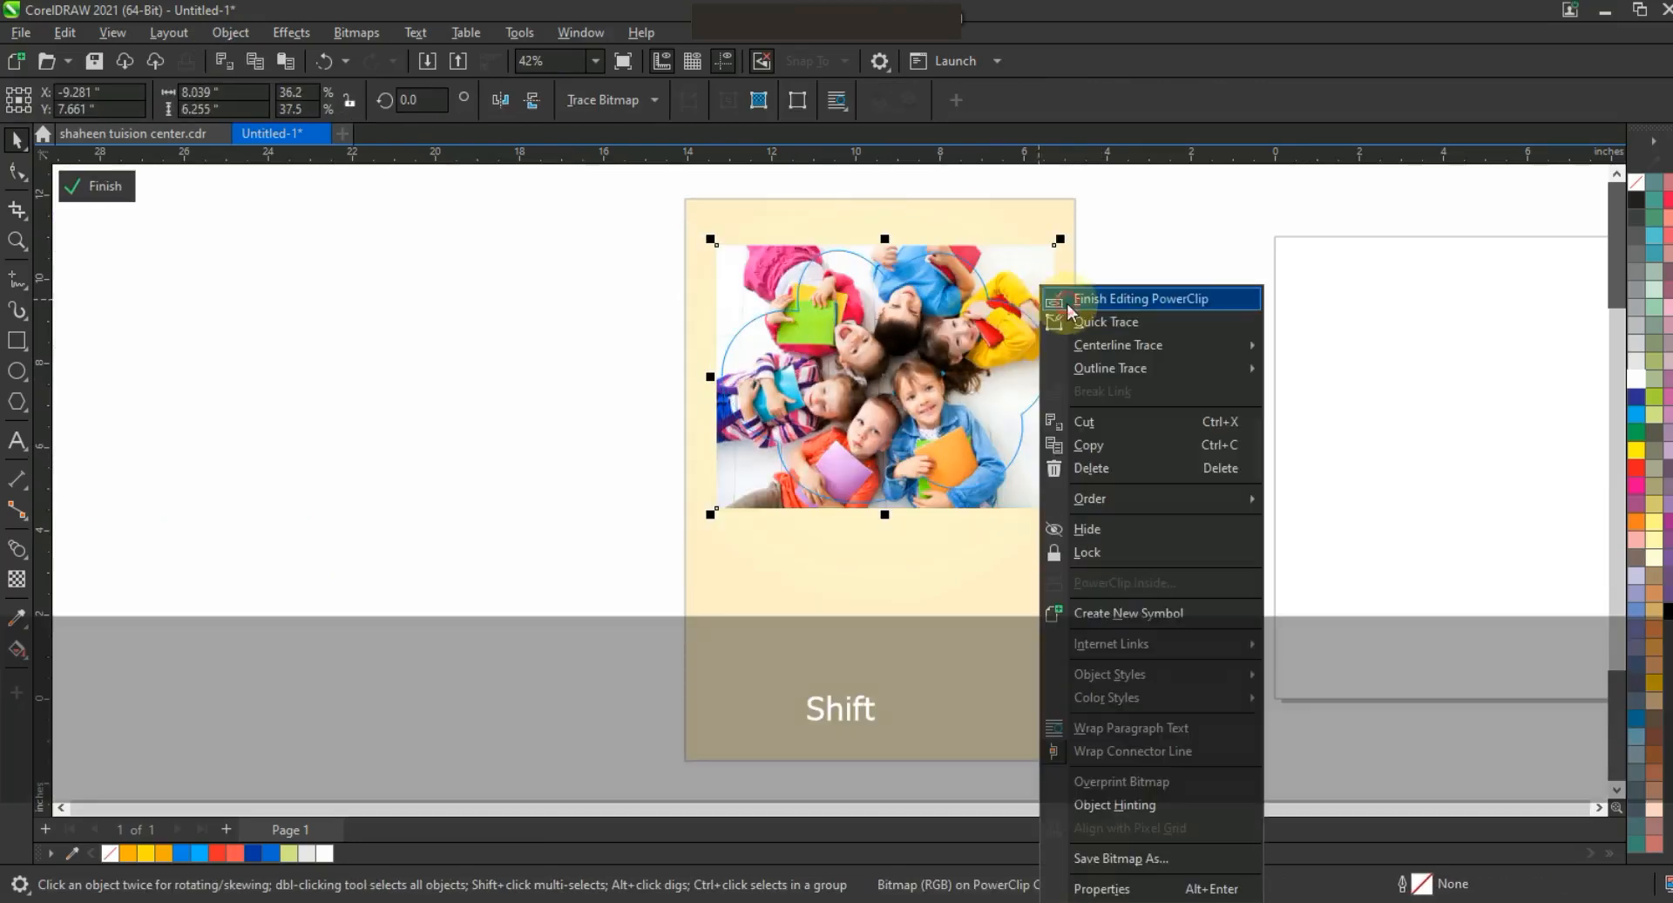
pyautogui.click(1070, 299)
pyautogui.click(1145, 324)
pyautogui.click(1181, 426)
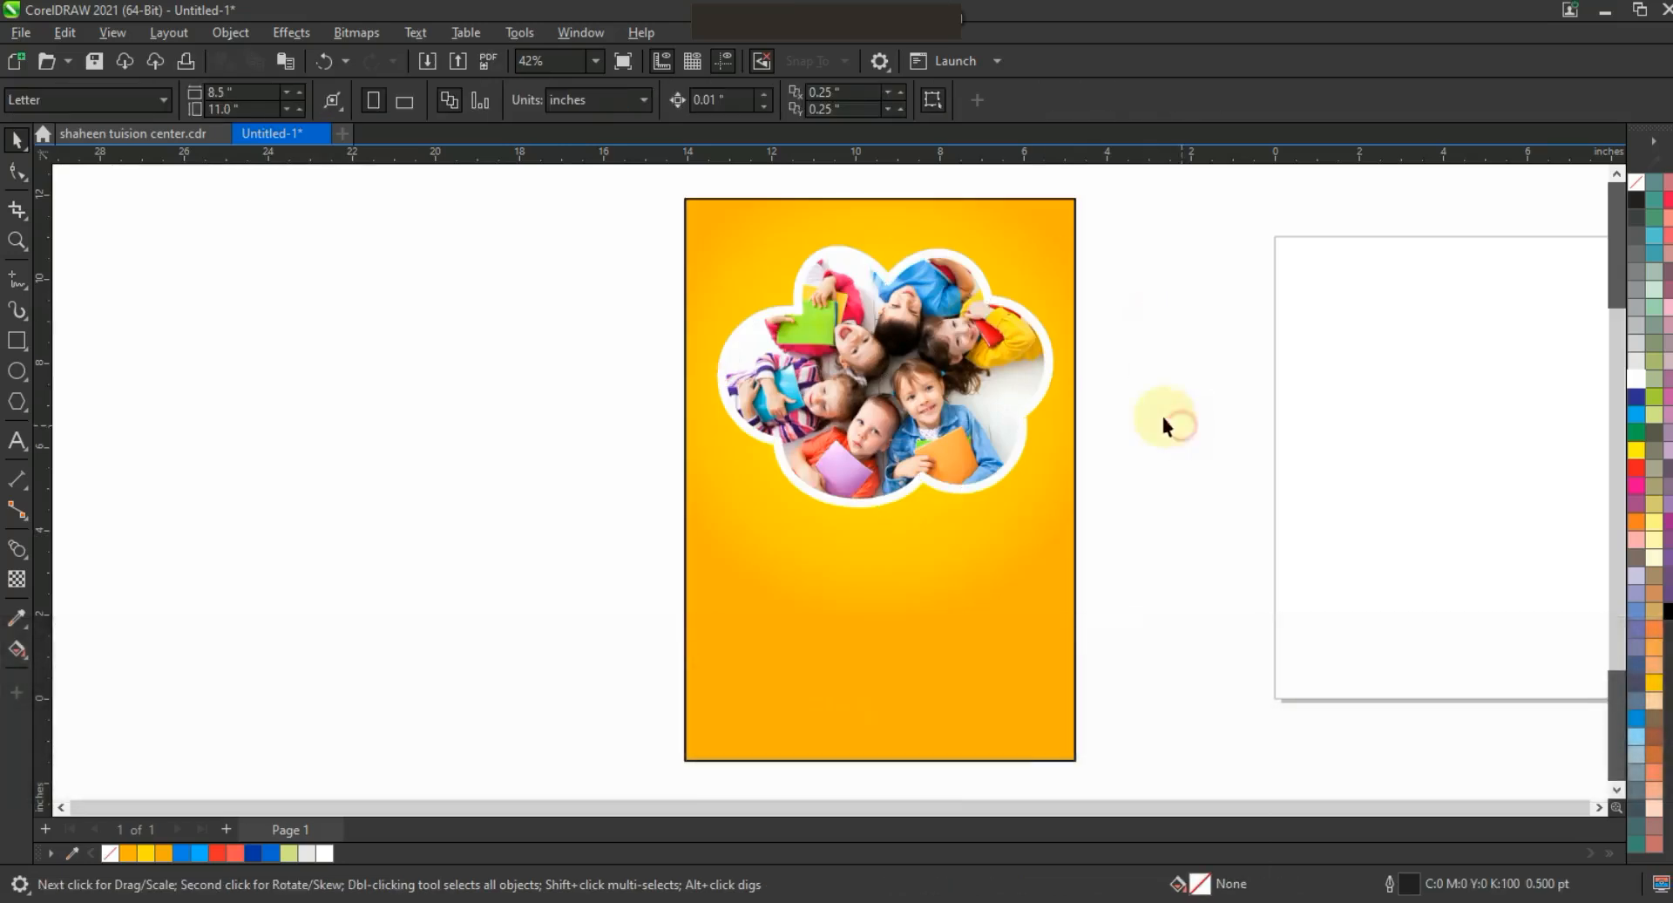
# Draw a small circle about 0.32 inches across on the blank area left of the orange rectangle
pyautogui.click(16, 241)
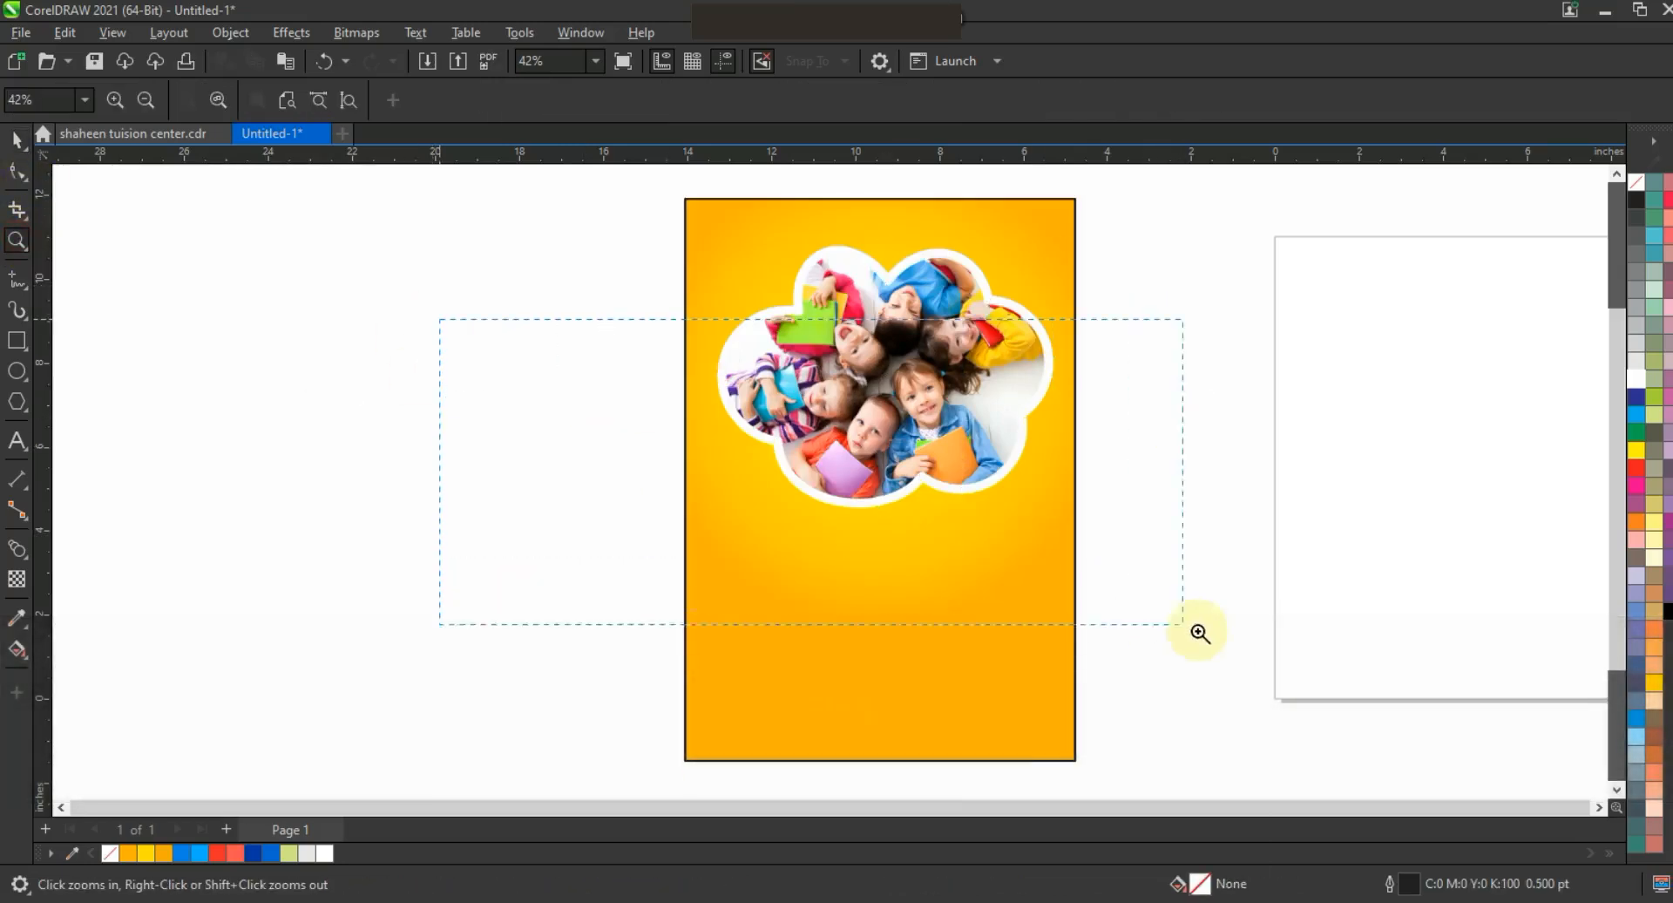
pyautogui.moveTo(1263, 676); pyautogui.dragTo(1263, 676)
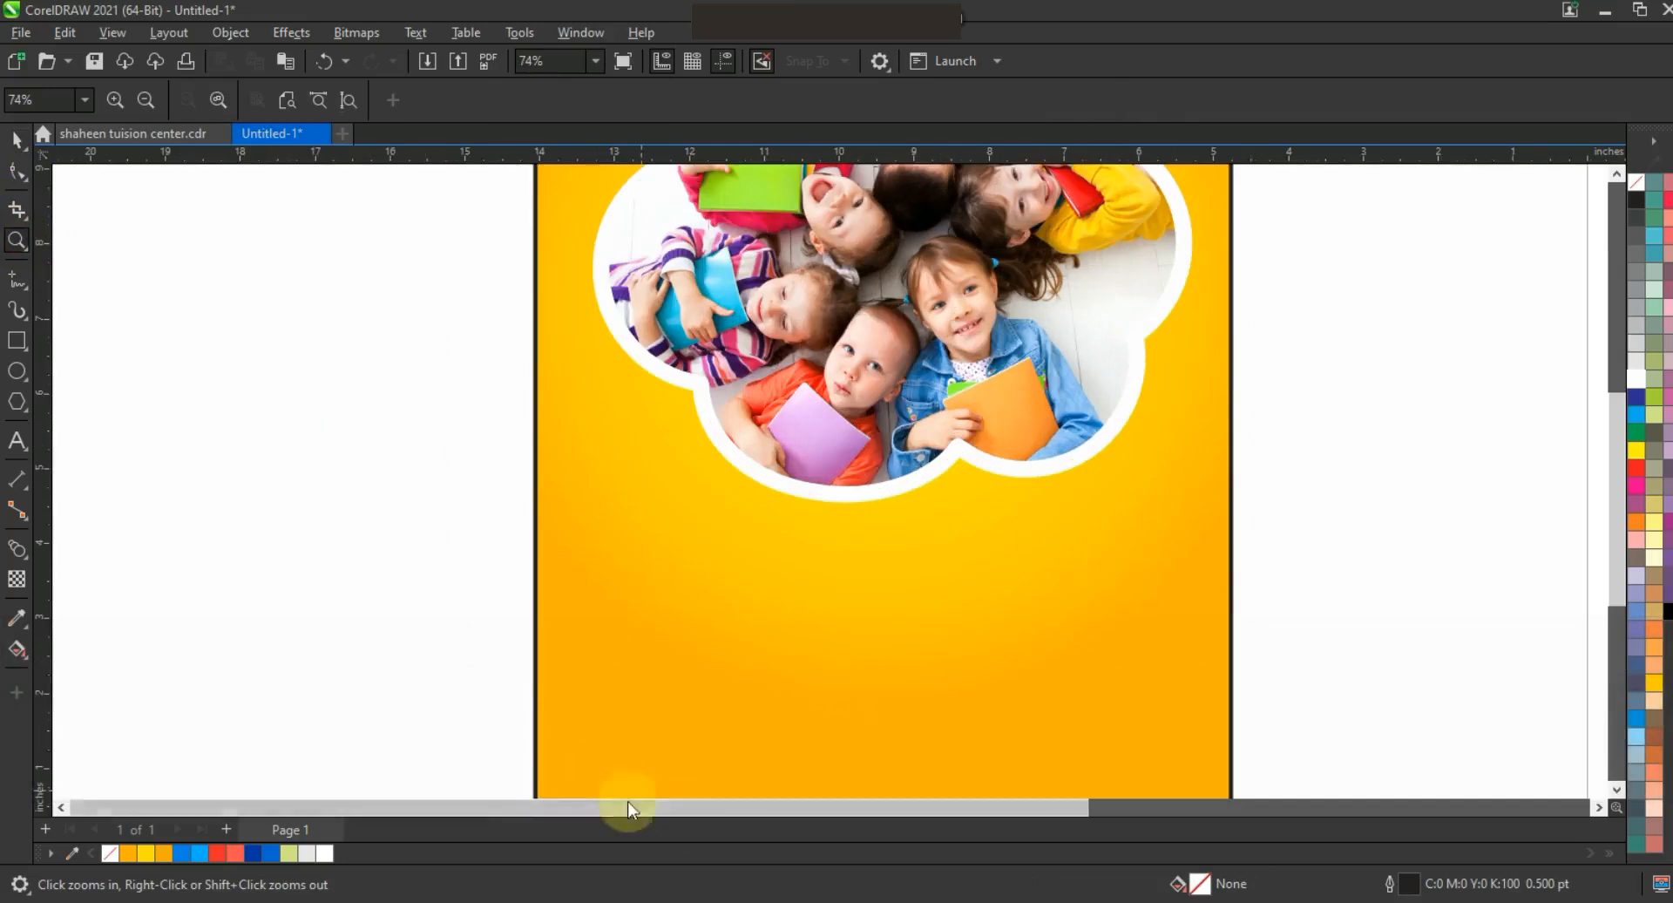
pyautogui.click(65, 808)
pyautogui.click(64, 807)
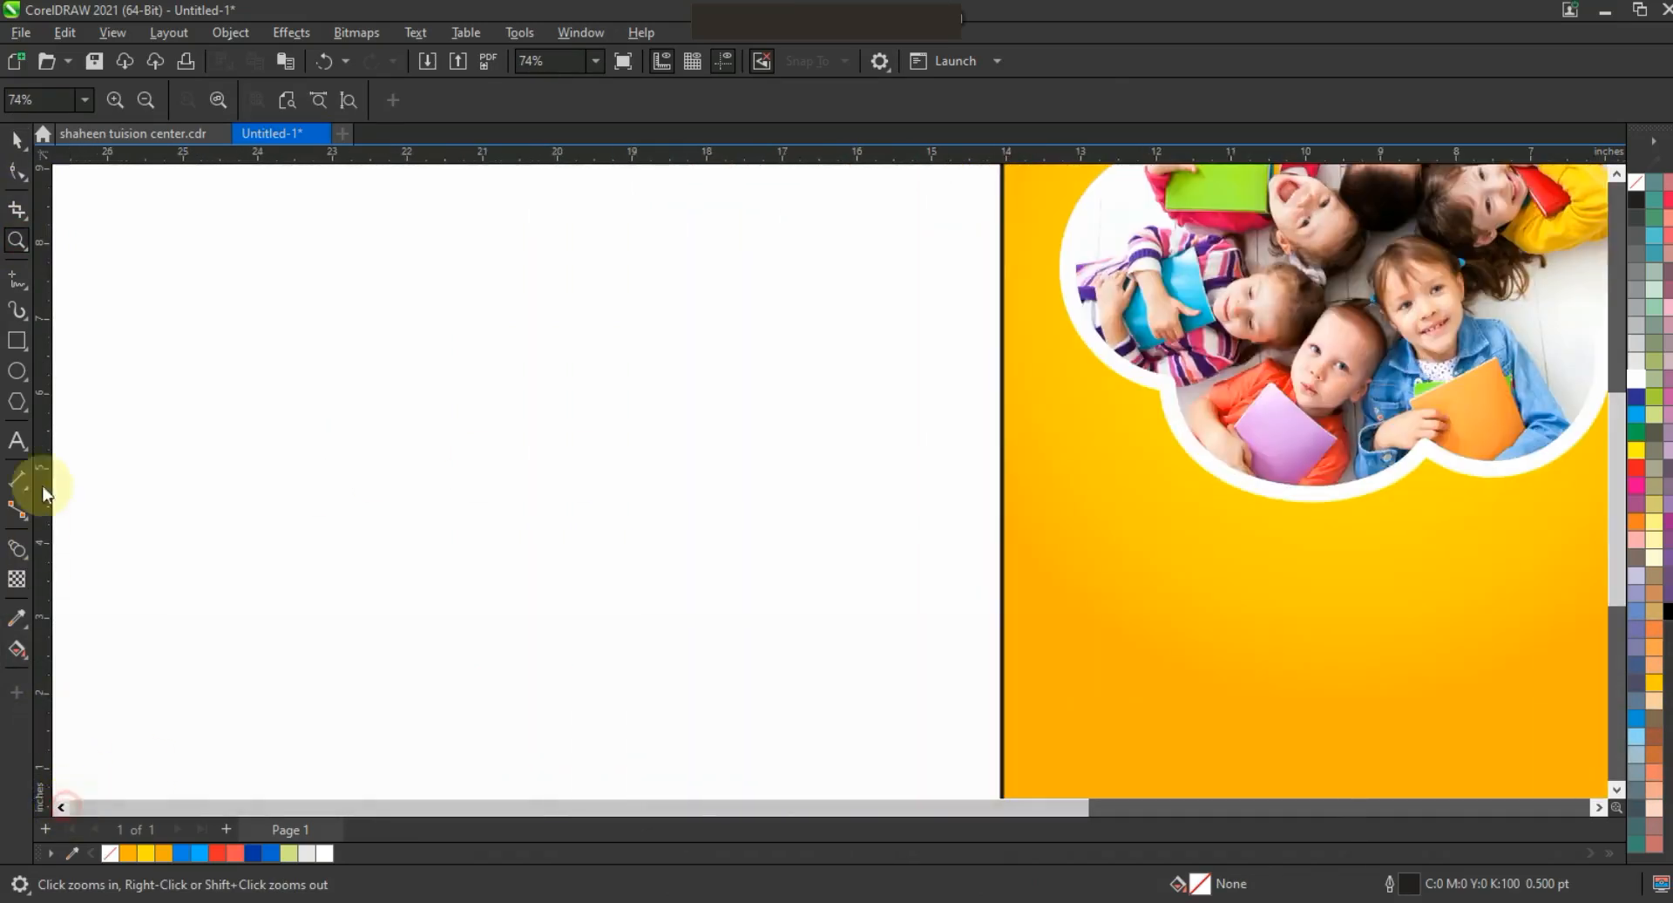
pyautogui.click(16, 371)
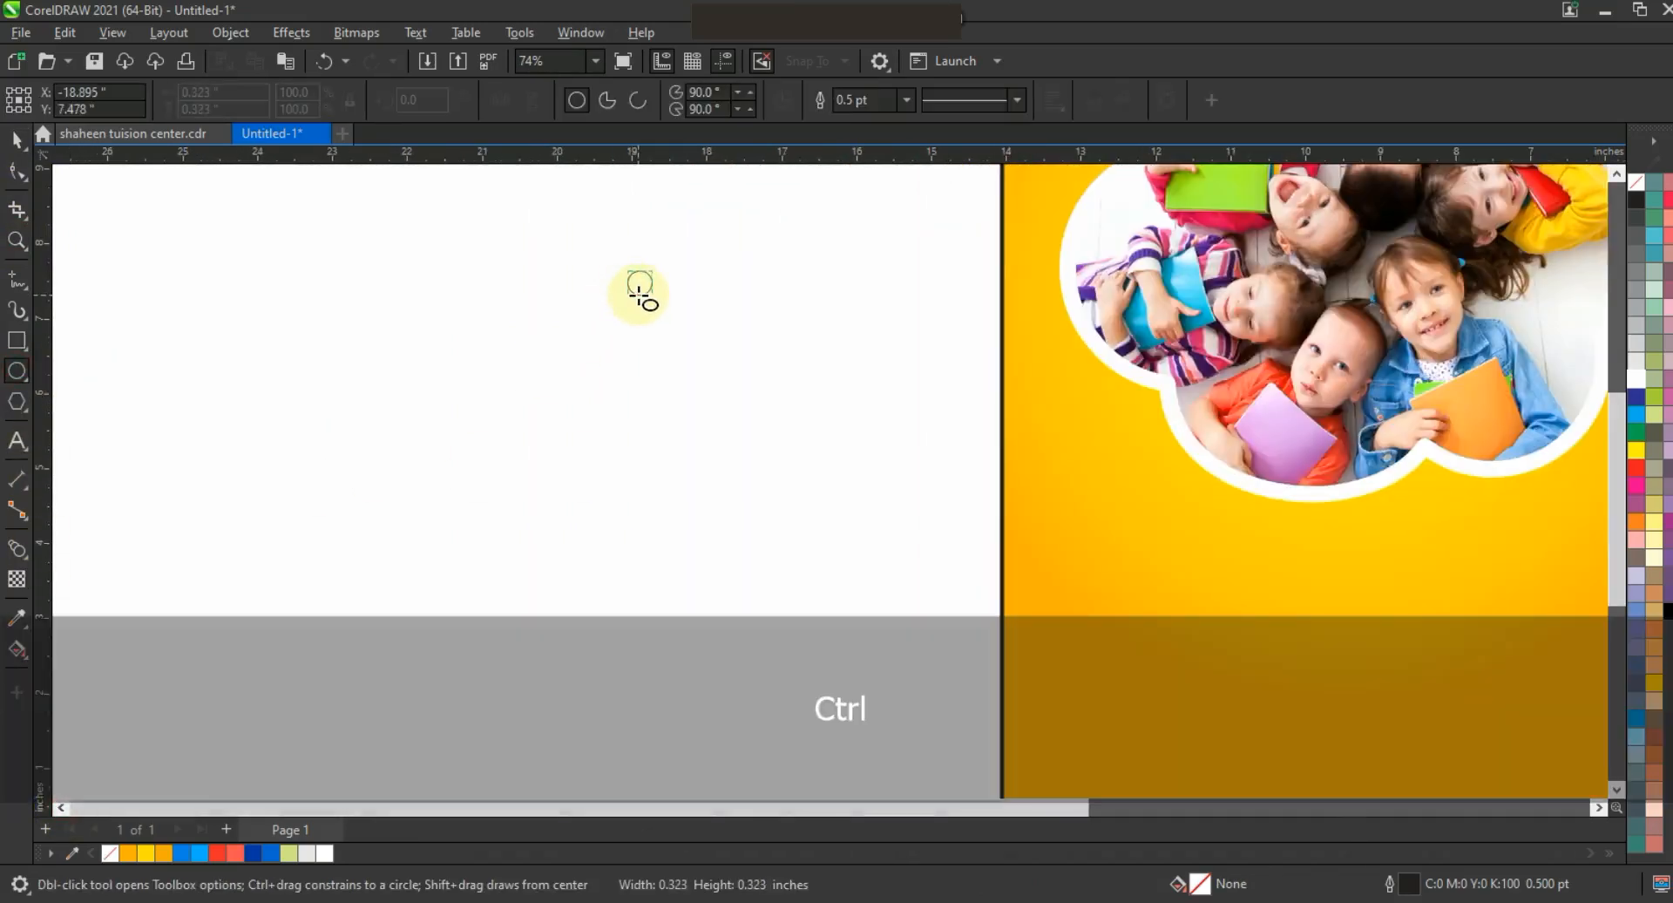
pyautogui.moveTo(640, 293); pyautogui.dragTo(645, 295)
pyautogui.click(16, 139)
# Place a copy of the small circle well below the original and align both centers on a vertical line
pyautogui.press('F3')
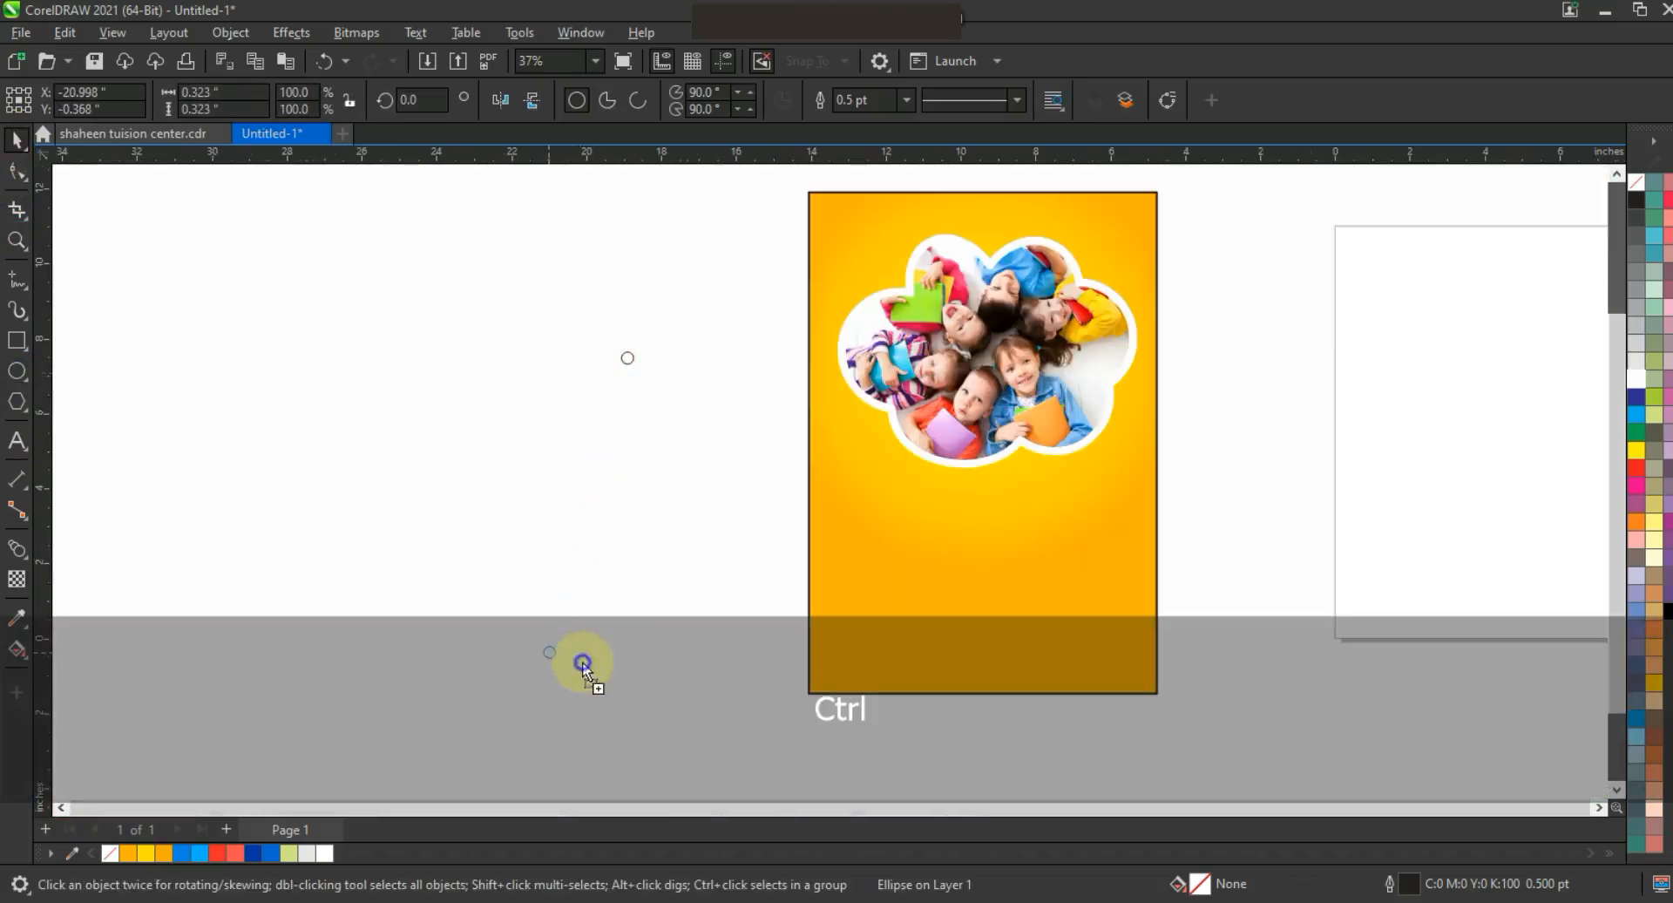
pyautogui.keyDown('shift'); pyautogui.click(633, 362); pyautogui.keyUp('shift')
pyautogui.press('c')
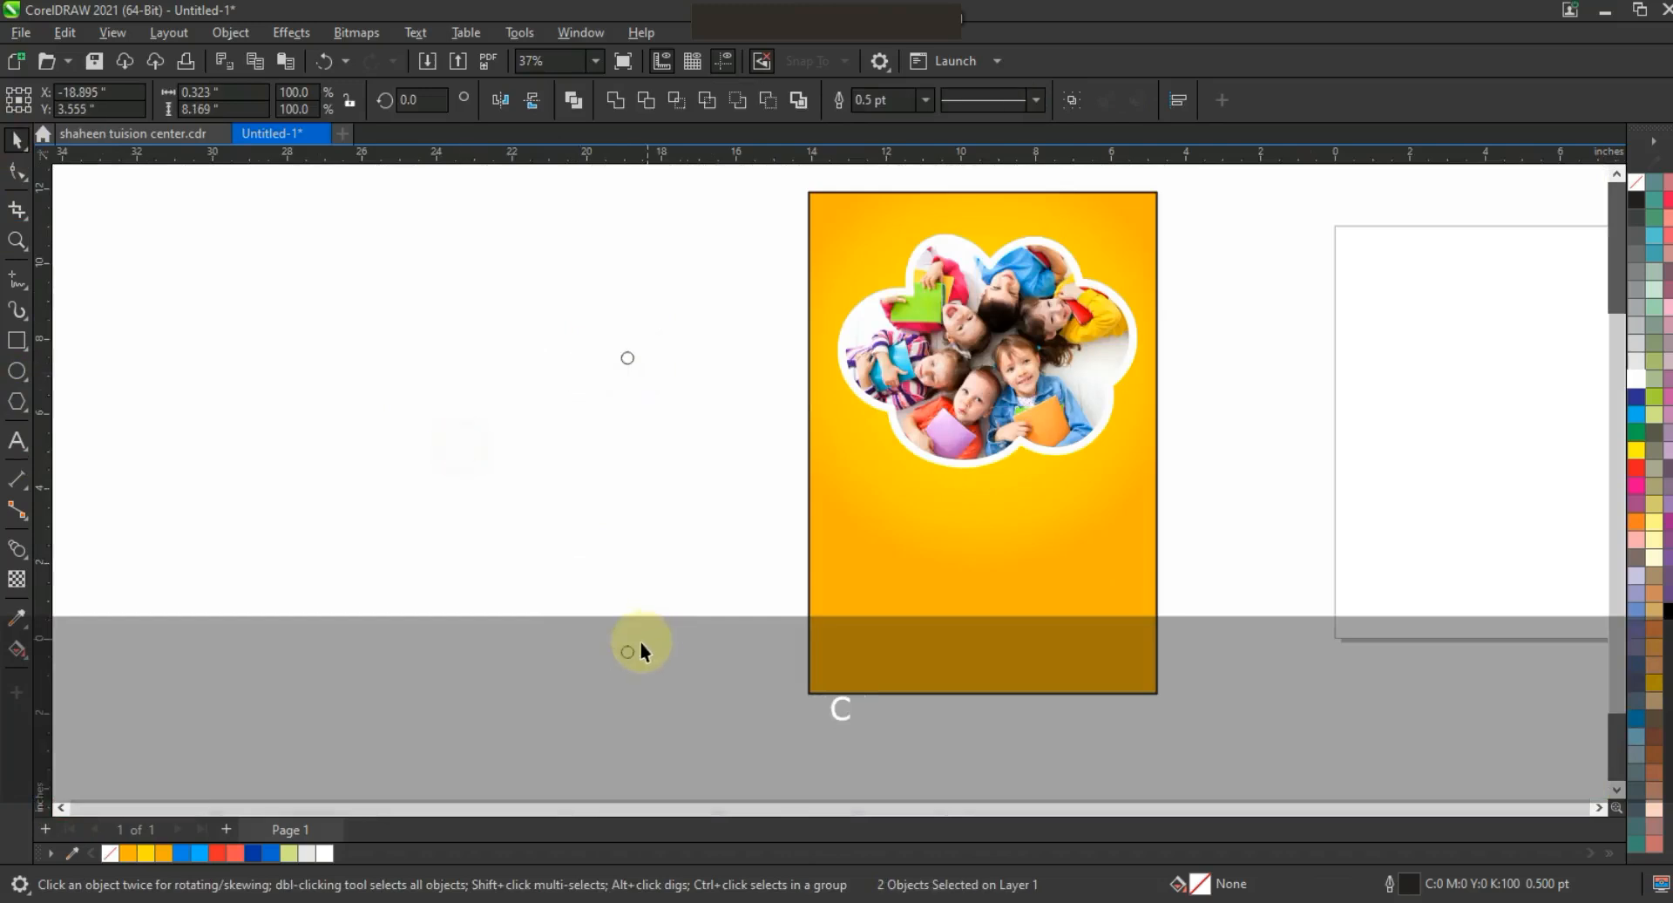
# Enlarge the lower circle to about 0.77 inches and center it beneath the small upper circle
pyautogui.click(628, 650)
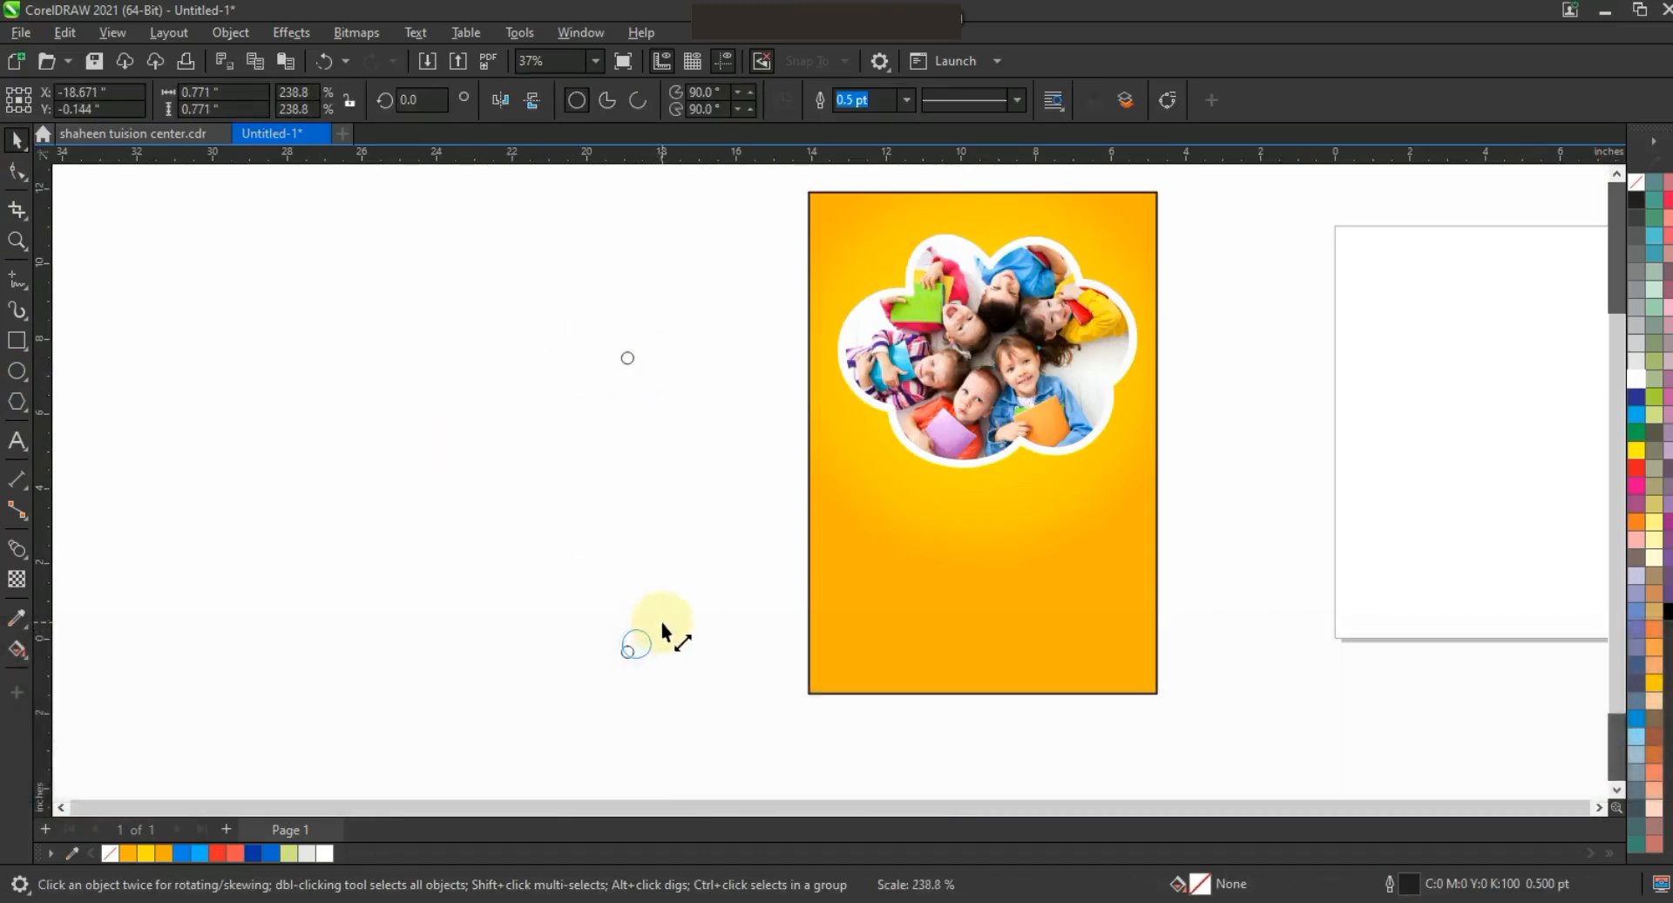
pyautogui.keyDown('shift'); pyautogui.click(625, 360); pyautogui.keyUp('shift')
pyautogui.press('c')
pyautogui.hotkey('shift', 'F2')
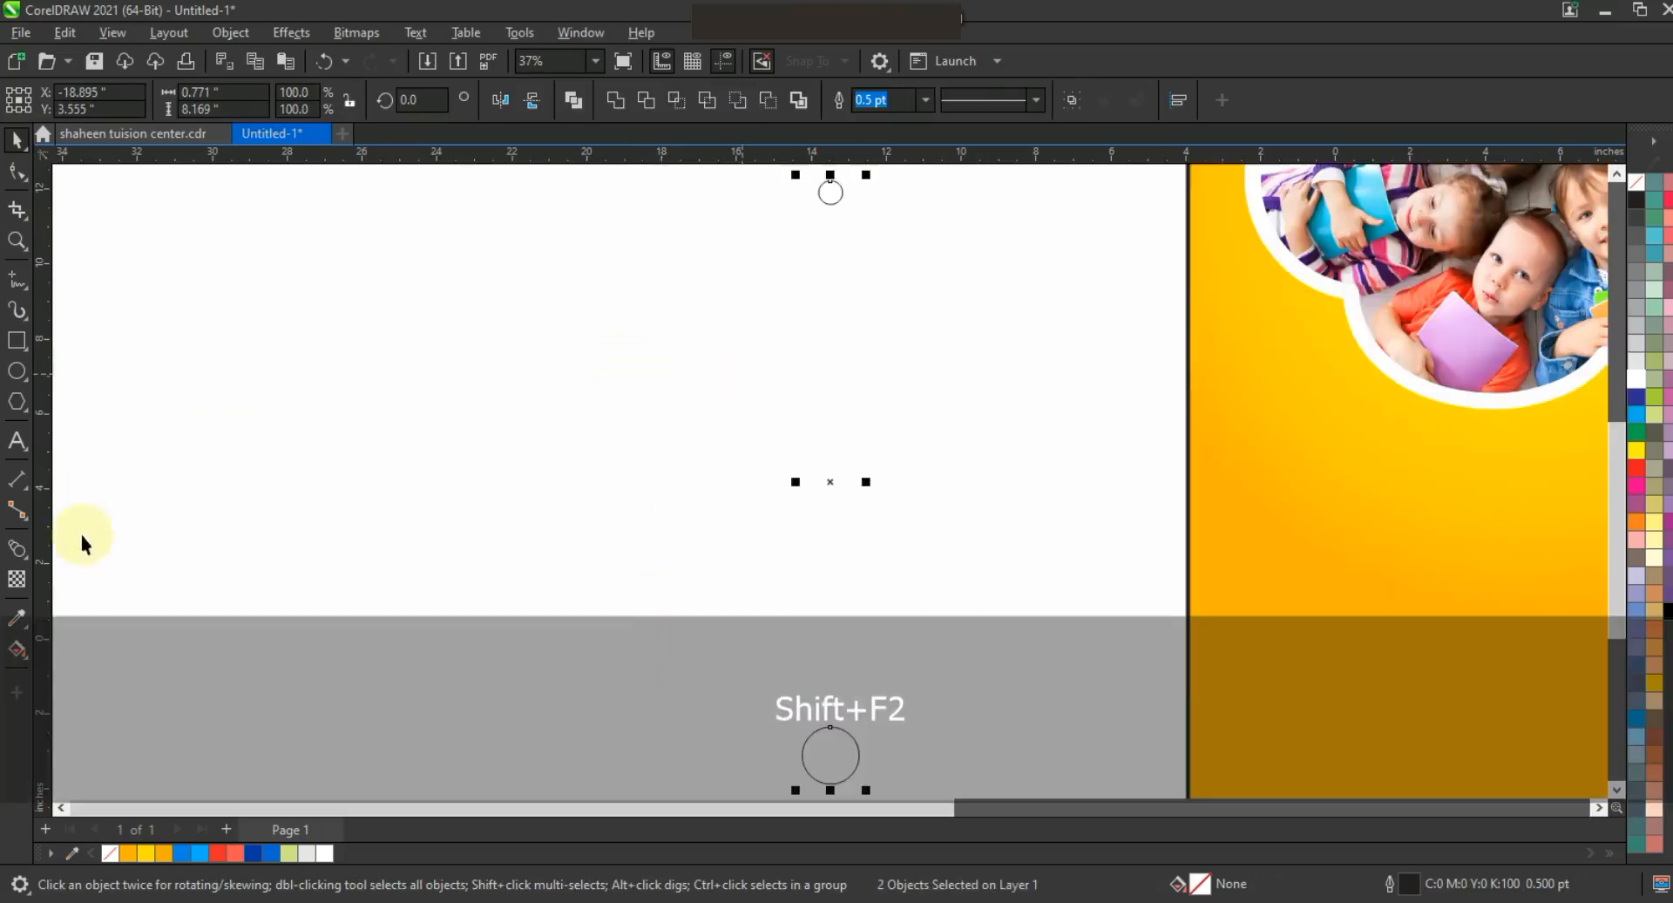
# Blend the upper small circle into the lower large circle with 8 intermediate steps
pyautogui.click(16, 548)
pyautogui.moveTo(831, 193); pyautogui.dragTo(825, 749)
pyautogui.click(645, 95)
pyautogui.click(645, 94)
pyautogui.click(634, 92)
pyautogui.click(635, 92)
pyautogui.click(634, 92)
pyautogui.click(634, 91)
pyautogui.click(634, 91)
pyautogui.click(634, 91)
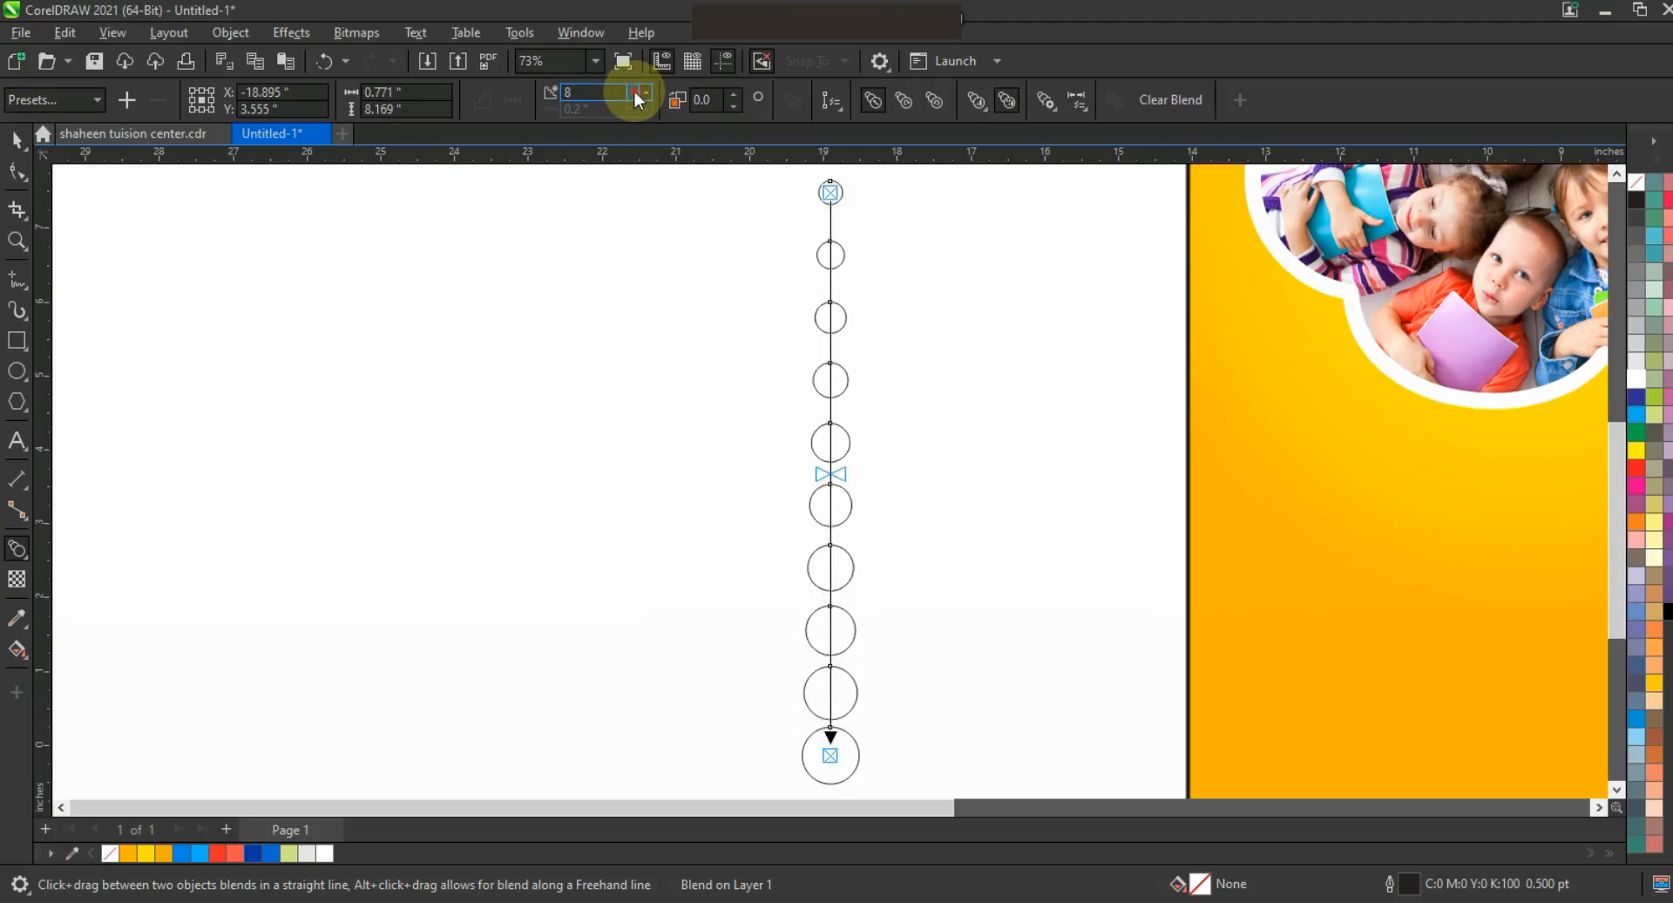
# Break the blend apart and ungroup it into individual circles
pyautogui.click(17, 139)
pyautogui.click(230, 32)
pyautogui.click(287, 518)
pyautogui.click(826, 259)
pyautogui.click(817, 254)
pyautogui.click(802, 93)
# Close up the gaps in the circle column by shifting the lower circles upward in equal repeated moves
pyautogui.click(640, 446)
pyautogui.moveTo(758, 298); pyautogui.dragTo(883, 416)
pyautogui.moveTo(735, 344); pyautogui.dragTo(789, 566)
pyautogui.hotkey('ctrl', 'r')
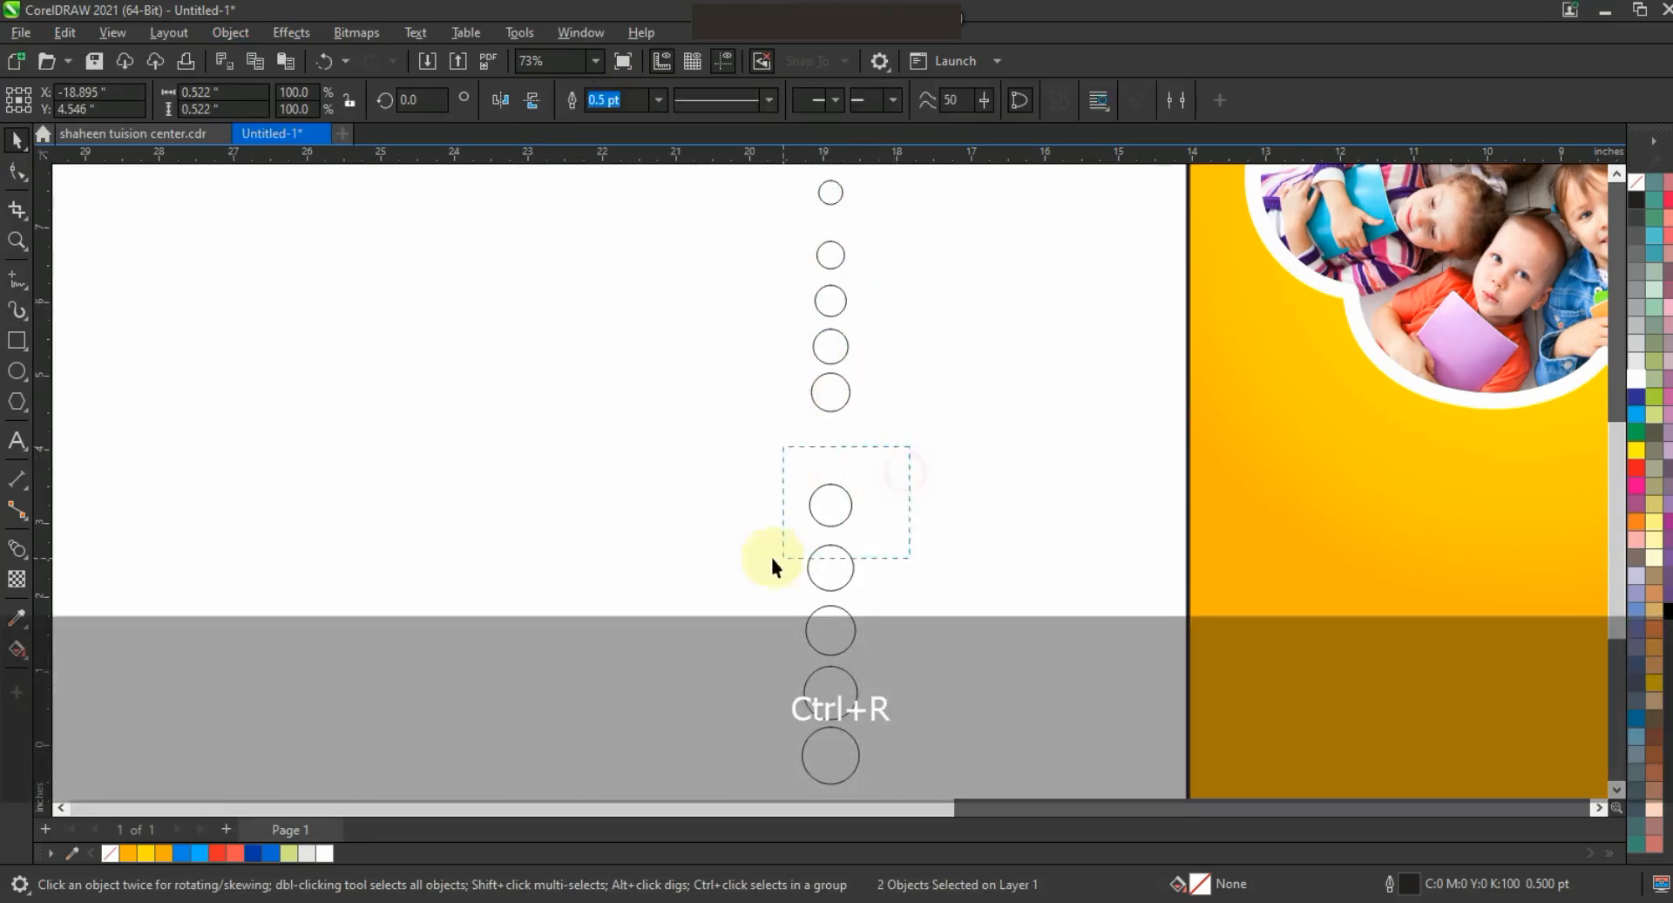
pyautogui.hotkey('ctrl', 'r')
pyautogui.moveTo(929, 545); pyautogui.dragTo(747, 686)
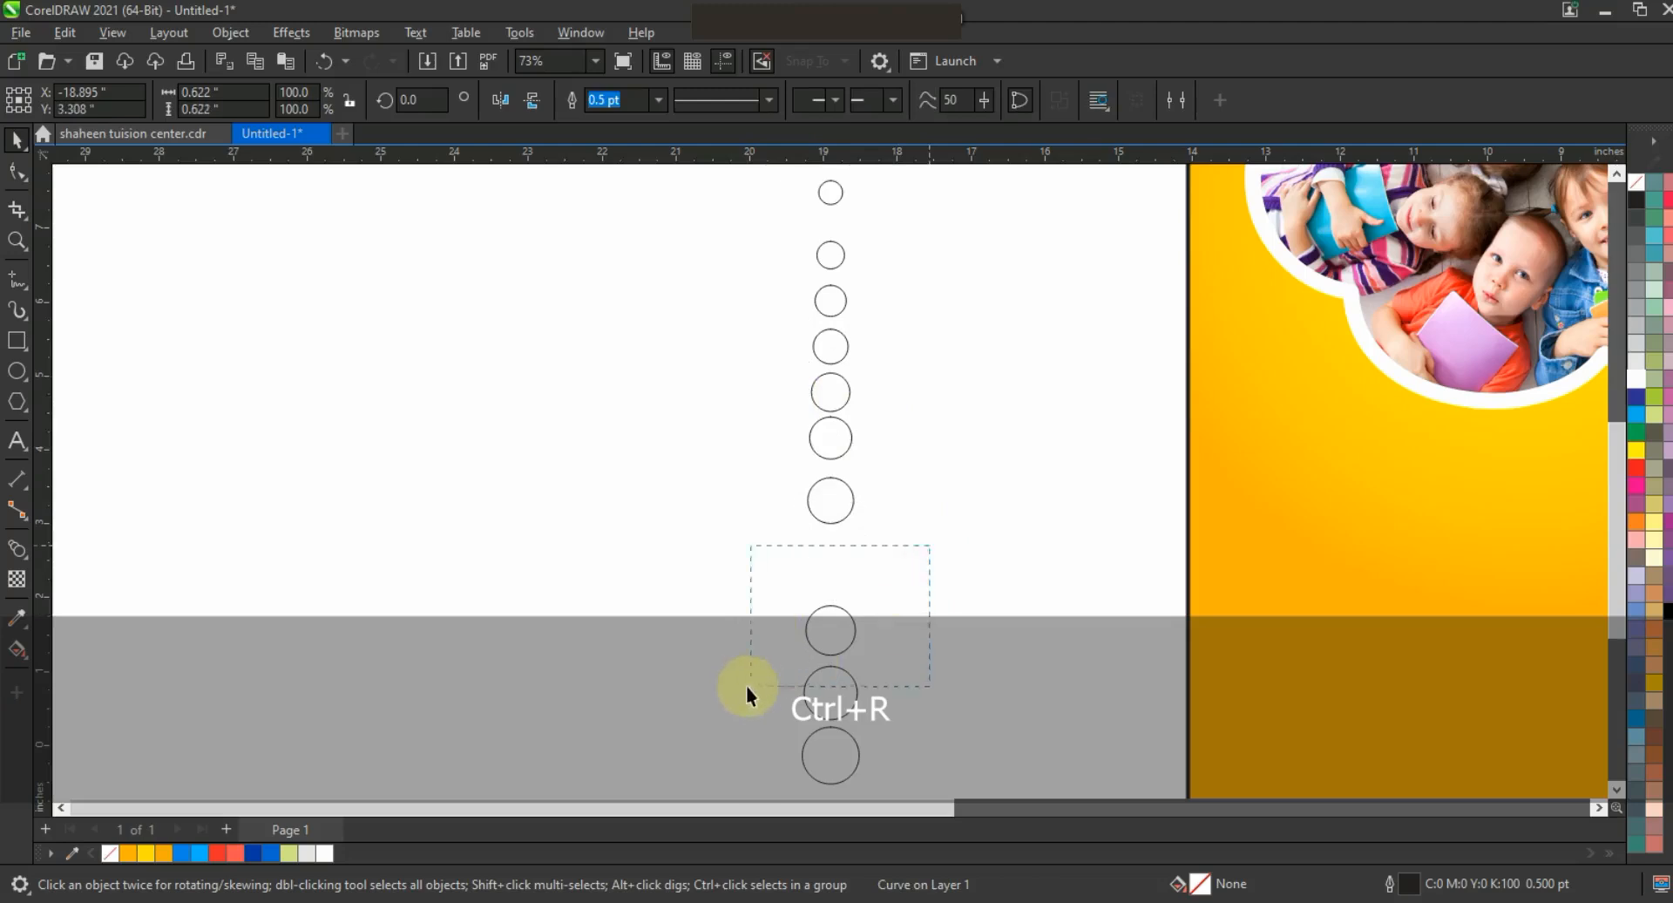
pyautogui.hotkey('ctrl', 'r')
pyautogui.moveTo(927, 672); pyautogui.dragTo(735, 797)
pyautogui.hotkey('ctrl', 'r')
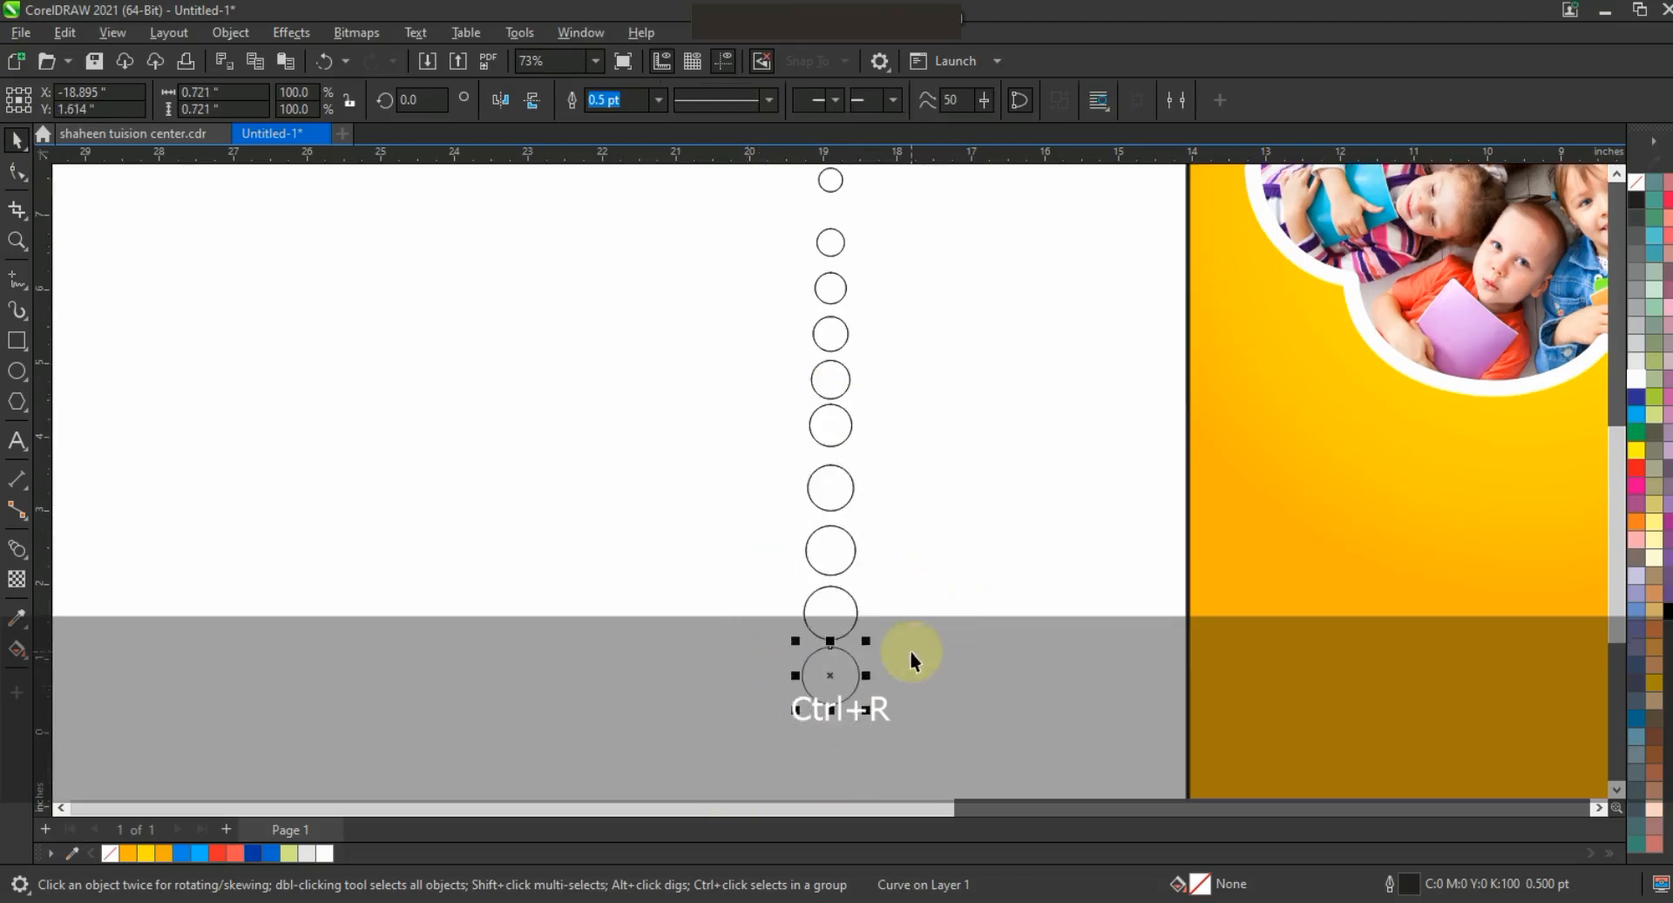
# Select the whole column of circles and combine it into one object
pyautogui.click(935, 264)
pyautogui.press('F3')
pyautogui.moveTo(910, 543); pyautogui.dragTo(946, 564)
pyautogui.hotkey('ctrl', 'r')
pyautogui.moveTo(941, 269); pyautogui.dragTo(789, 613)
pyautogui.hotkey('ctrl', 'l')
# Mirror a copy of the circle column downward, nudge it clear of the original and combine both halves
pyautogui.moveTo(881, 286); pyautogui.dragTo(844, 631)
pyautogui.rightClick(843, 631)
pyautogui.press('Down')
pyautogui.keyDown('shift'); pyautogui.click(895, 523); pyautogui.keyUp('shift')
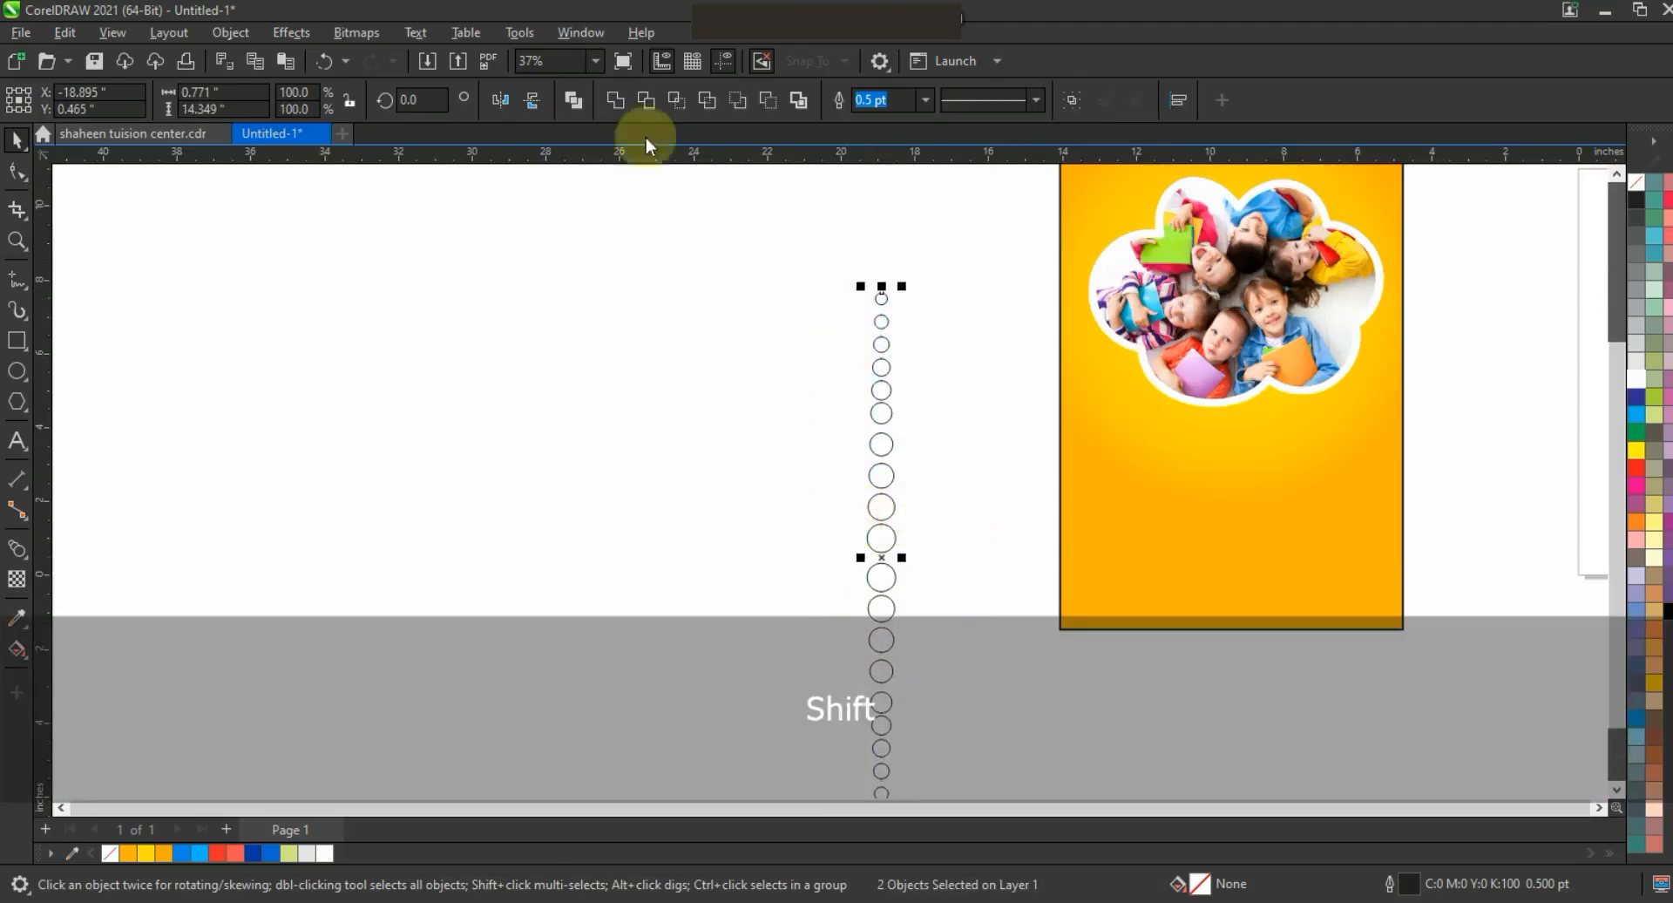
pyautogui.hotkey('ctrl', 'l')
# Copy the circle column about 1.17 inches to the left and repeat the copy to form ten columns
pyautogui.moveTo(881, 560); pyautogui.dragTo(836, 562)
pyautogui.hotkey('ctrl', 'r')
pyautogui.hotkey('ctrl', 'r')
pyautogui.hotkey('ctrl', 'r')
pyautogui.hotkey('ctrl', 'r')
pyautogui.hotkey('ctrl', 'r')
pyautogui.hotkey('ctrl', 'r')
pyautogui.hotkey('ctrl', 'r')
pyautogui.hotkey('ctrl', 'r')
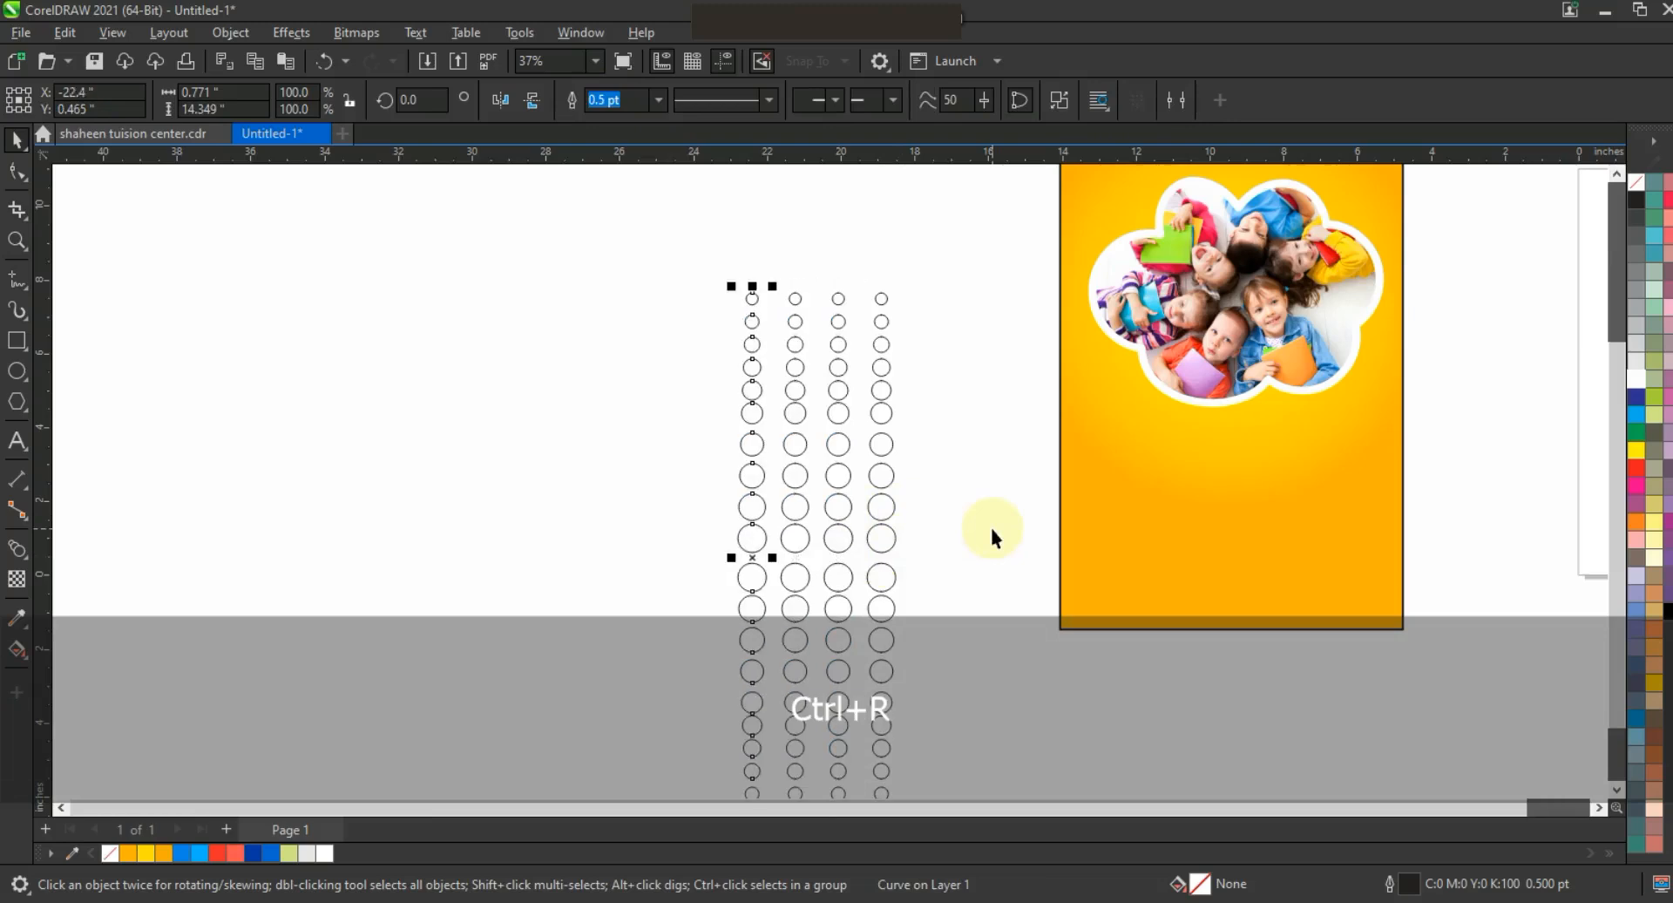
# Scale the second column from the right to about 90.6% around its center and repeat the scaling on the third column
pyautogui.click(848, 417)
pyautogui.moveTo(859, 286); pyautogui.dragTo(859, 298)
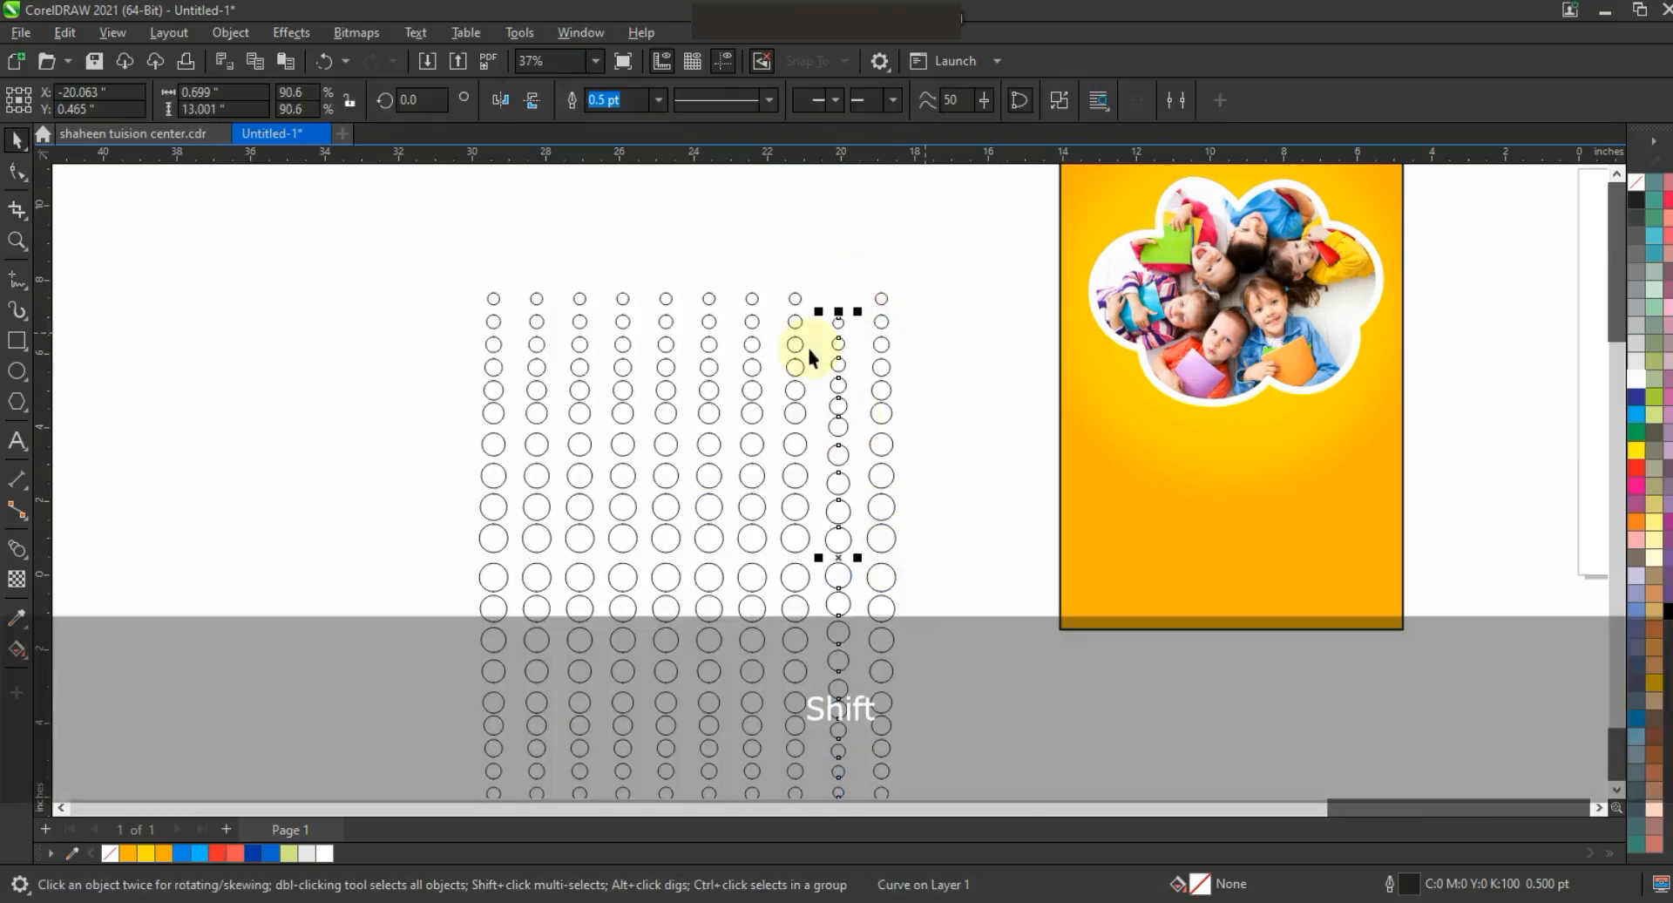
pyautogui.click(809, 357)
pyautogui.click(792, 329)
pyautogui.hotkey('ctrl', 'r')
pyautogui.hotkey('ctrl', 'r')
pyautogui.hotkey('ctrl', 'r')
pyautogui.hotkey('ctrl', 'z')
# Shrink the fourth to seventh columns from the right progressively by repeating the same centered scaling
pyautogui.click(755, 328)
pyautogui.hotkey('ctrl', 'r')
pyautogui.hotkey('ctrl', 'r')
pyautogui.hotkey('ctrl', 'r')
pyautogui.click(713, 344)
pyautogui.hotkey('ctrl', 'r')
pyautogui.hotkey('ctrl', 'r')
pyautogui.hotkey('ctrl', 'r')
pyautogui.hotkey('ctrl', 'r')
pyautogui.click(673, 359)
pyautogui.hotkey('ctrl', 'r')
pyautogui.hotkey('ctrl', 'r')
pyautogui.hotkey('ctrl', 'r')
pyautogui.click(626, 383)
pyautogui.hotkey('ctrl', 'r')
pyautogui.hotkey('ctrl', 'r')
pyautogui.hotkey('ctrl', 'r')
# Shrink the eighth and ninth columns from the right even further by repeating the centered scaling
pyautogui.click(593, 400)
pyautogui.click(590, 404)
pyautogui.hotkey('ctrl', 'r')
pyautogui.hotkey('ctrl', 'r')
pyautogui.hotkey('ctrl', 'r')
pyautogui.hotkey('ctrl', 'r')
pyautogui.hotkey('ctrl', 'r')
pyautogui.hotkey('ctrl', 'r')
pyautogui.hotkey('ctrl', 'r')
pyautogui.hotkey('ctrl', 'r')
pyautogui.hotkey('ctrl', 'r')
pyautogui.hotkey('ctrl', 'r')
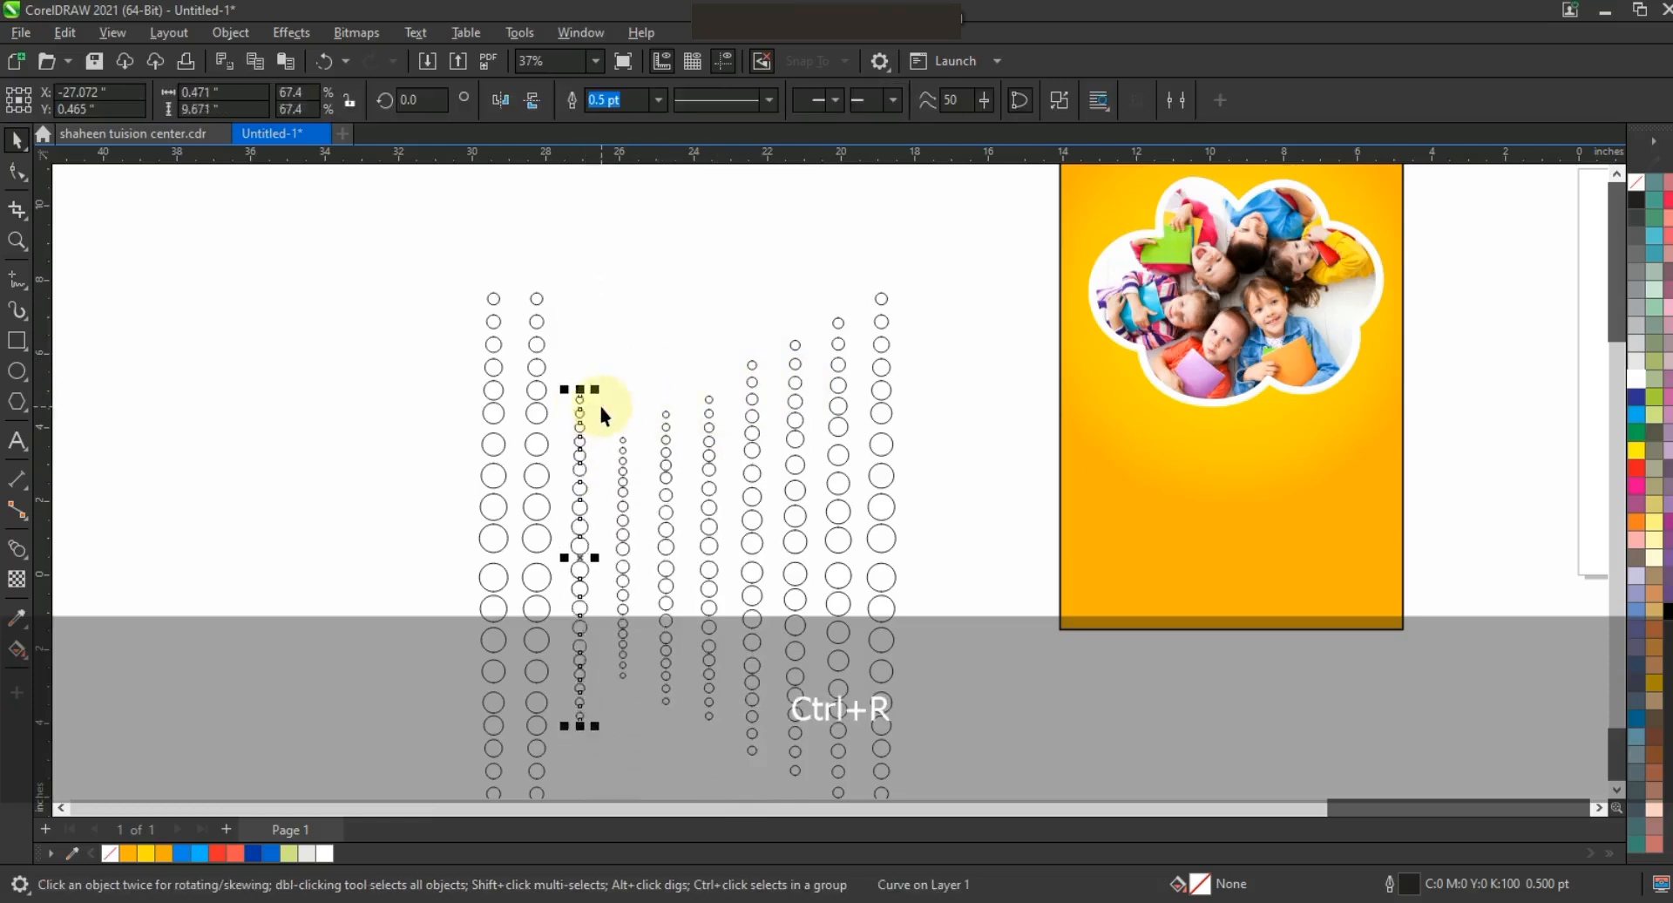
pyautogui.click(545, 406)
pyautogui.hotkey('ctrl', 'r')
pyautogui.hotkey('ctrl', 'r')
pyautogui.hotkey('ctrl', 'r')
pyautogui.hotkey('ctrl', 'r')
pyautogui.hotkey('ctrl', 'r')
pyautogui.hotkey('ctrl', 'r')
pyautogui.hotkey('ctrl', 'r')
pyautogui.hotkey('ctrl', 'r')
pyautogui.hotkey('ctrl', 'r')
pyautogui.hotkey('ctrl', 'r')
pyautogui.hotkey('ctrl', 'r')
pyautogui.hotkey('ctrl', 'r')
# Shrink the leftmost column the most by repeating the centered scaling, completing the taper
pyautogui.click(495, 448)
pyautogui.hotkey('ctrl', 'r')
pyautogui.hotkey('ctrl', 'r')
pyautogui.hotkey('ctrl', 'r')
pyautogui.hotkey('ctrl', 'r')
pyautogui.hotkey('ctrl', 'r')
pyautogui.hotkey('ctrl', 'r')
pyautogui.hotkey('ctrl', 'r')
pyautogui.hotkey('ctrl', 'r')
pyautogui.hotkey('ctrl', 'r')
pyautogui.hotkey('ctrl', 'r')
pyautogui.hotkey('ctrl', 'r')
pyautogui.hotkey('ctrl', 'r')
pyautogui.hotkey('ctrl', 'r')
pyautogui.hotkey('ctrl', 'r')
pyautogui.hotkey('ctrl', 'r')
pyautogui.hotkey('ctrl', 'r')
# Move the columns closer together toward the tallest one and align their centers on a horizontal line
pyautogui.click(438, 454)
pyautogui.moveTo(497, 554); pyautogui.dragTo(525, 559)
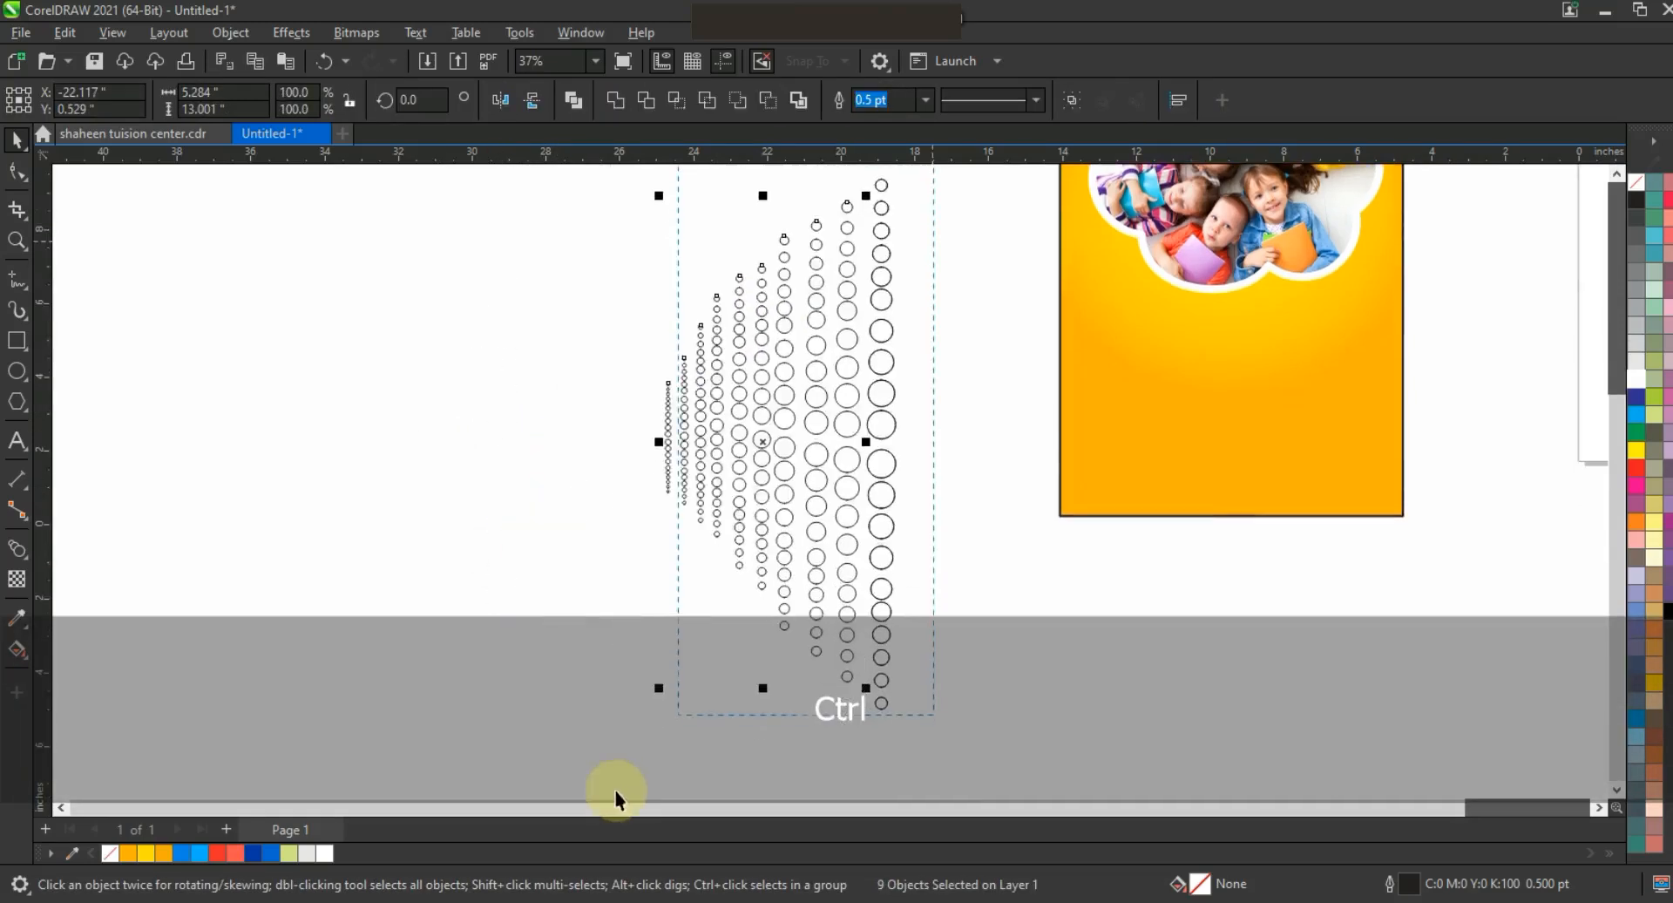
pyautogui.press('e')
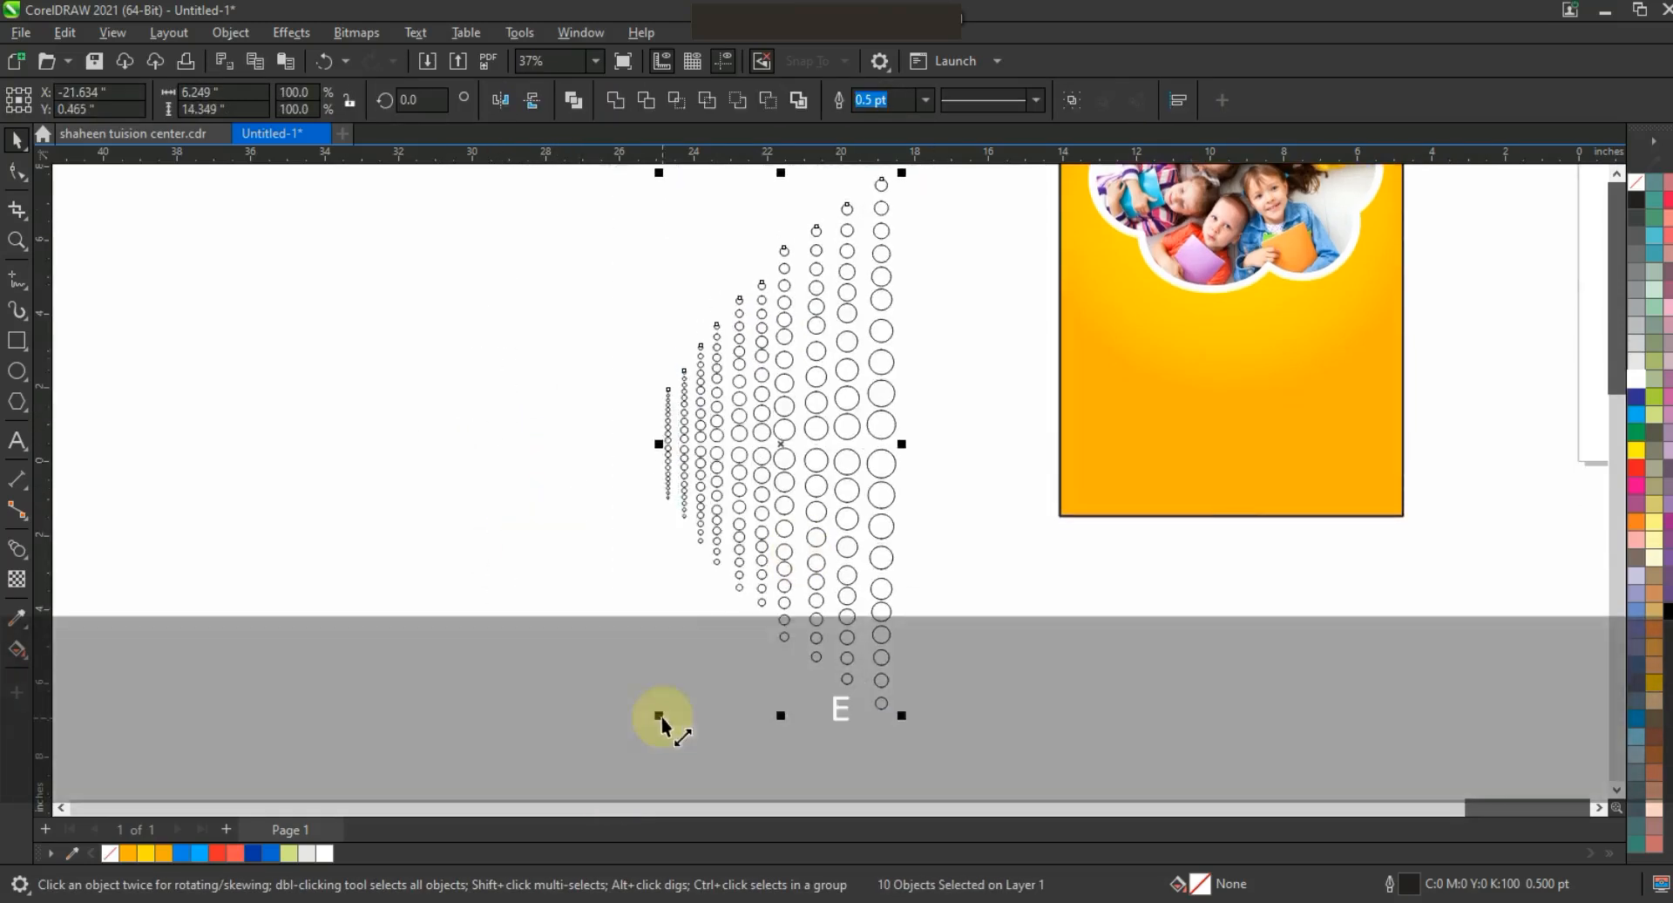
# Mirror a copy of the tapered columns to the right and weld both halves into one diamond-shaped dot pattern
pyautogui.press('F3')
pyautogui.moveTo(785, 504); pyautogui.dragTo(608, 504)
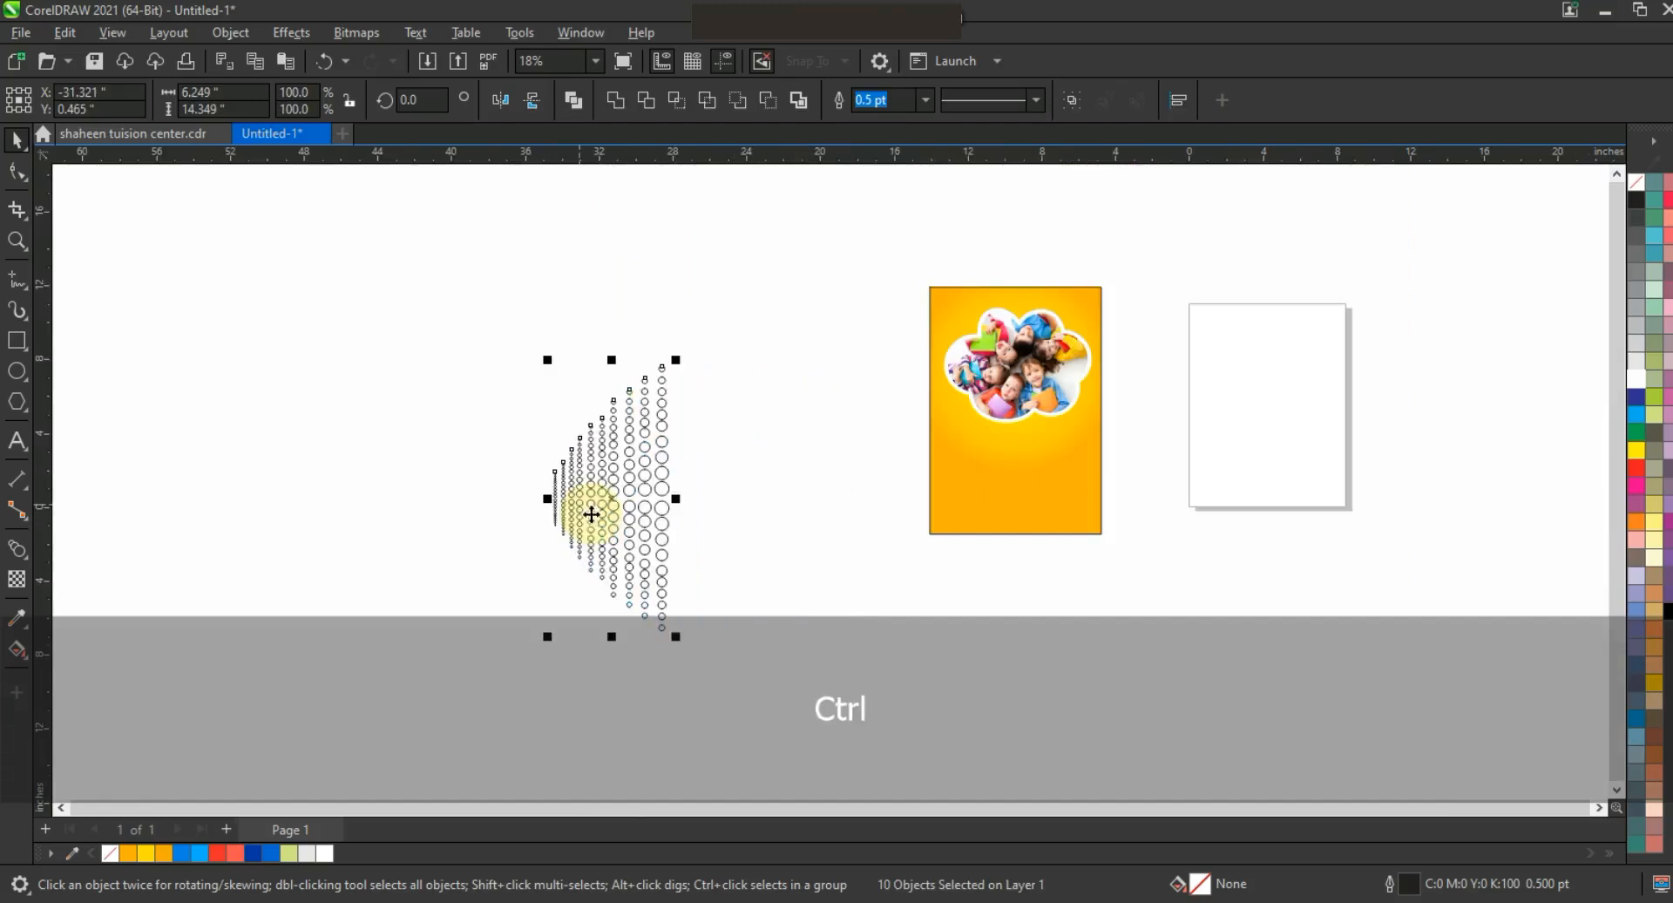
pyautogui.moveTo(547, 498); pyautogui.dragTo(715, 526)
pyautogui.rightClick(714, 526)
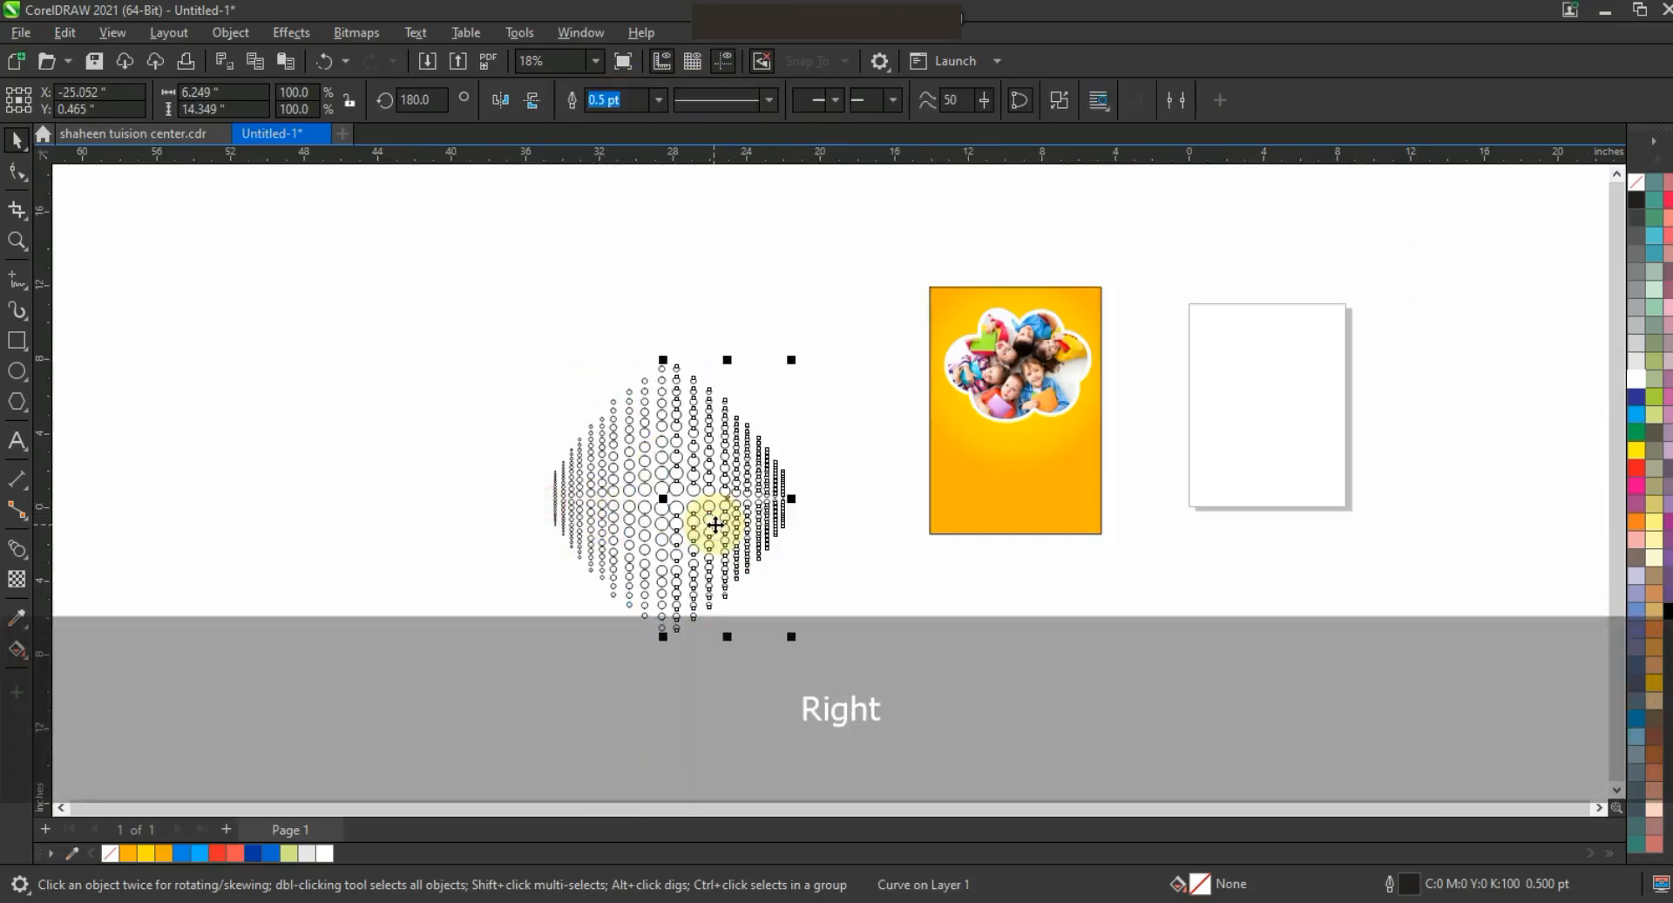
pyautogui.keyDown('shift'); pyautogui.click(640, 471); pyautogui.keyUp('shift')
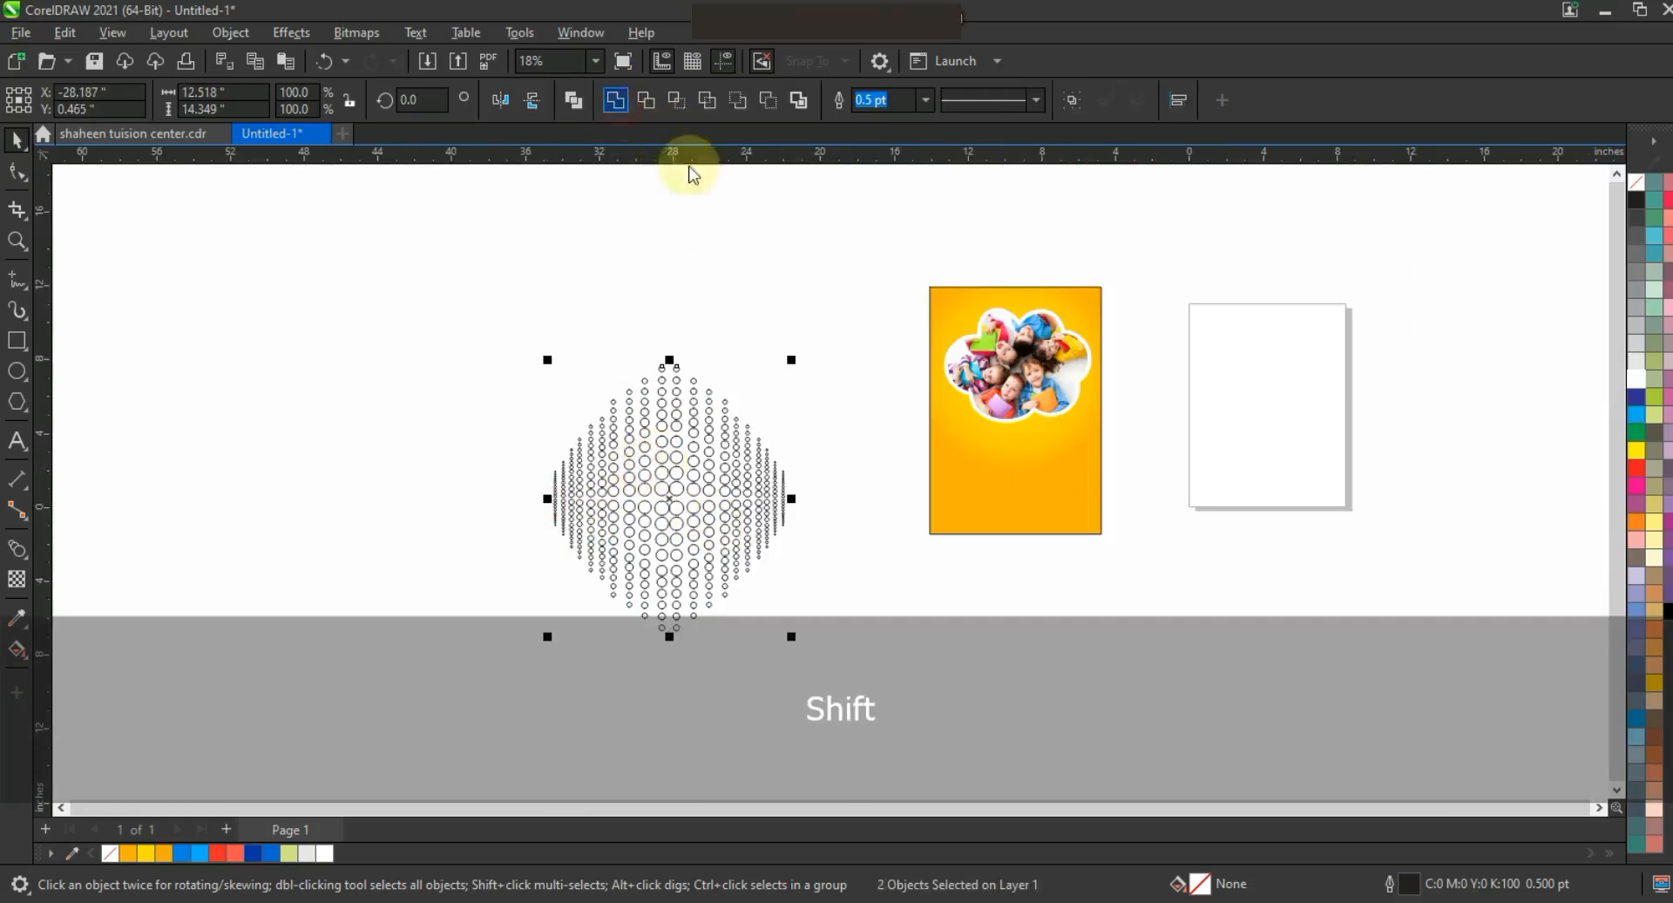
# Fill the dot pattern with yellow (R255 G223 B0) and remove its outline
pyautogui.click(146, 853)
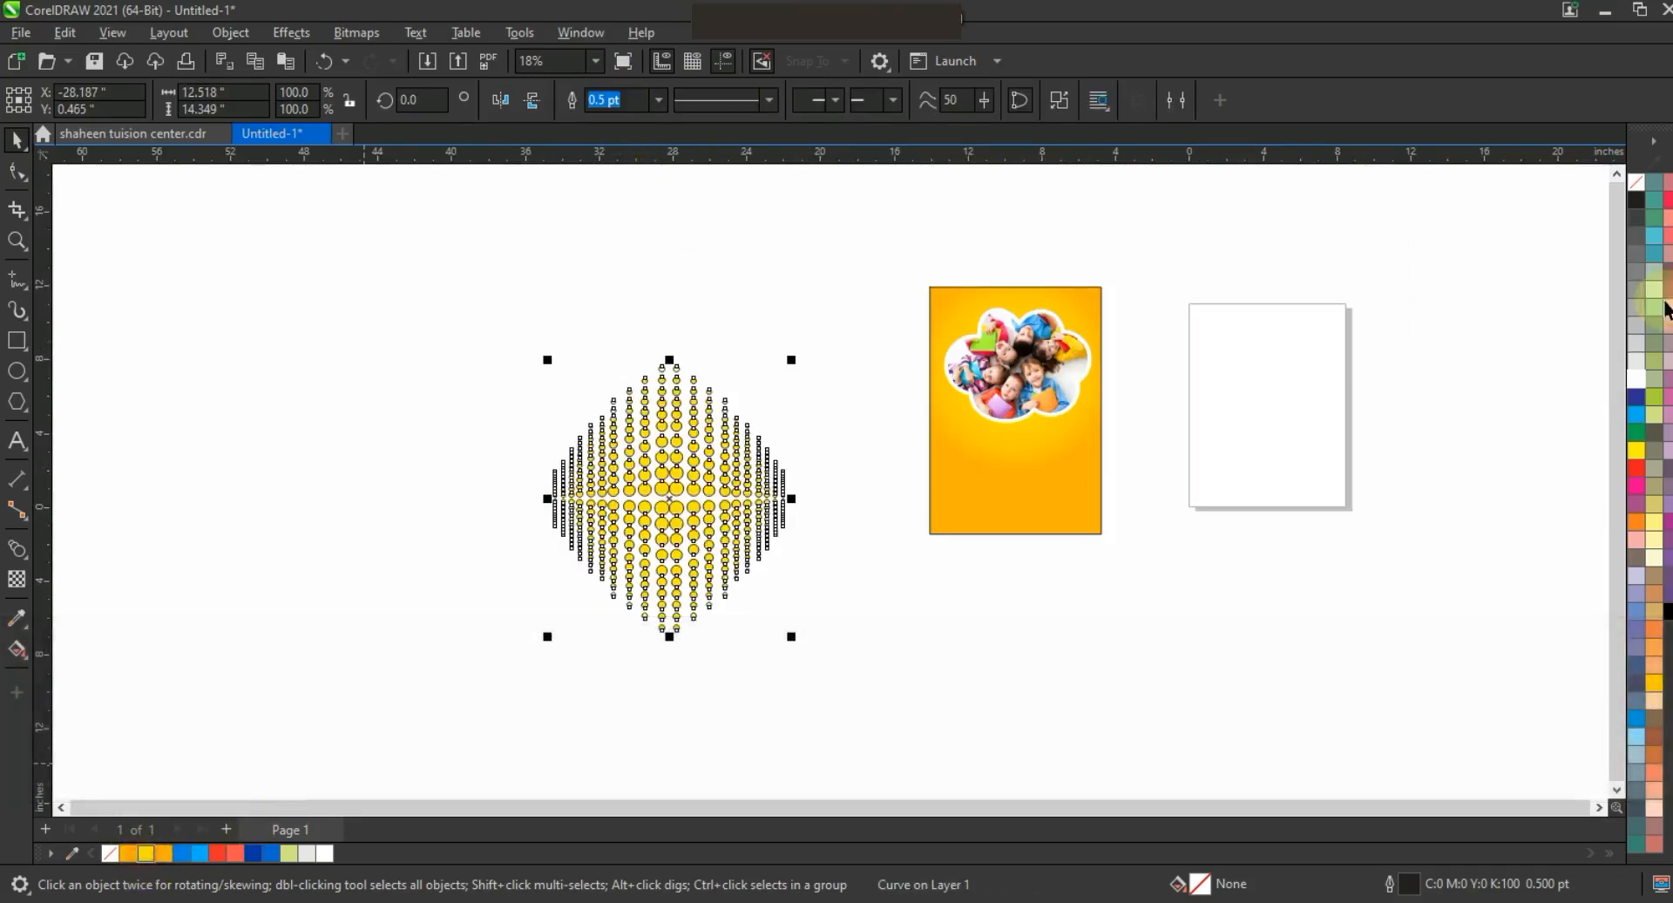
pyautogui.rightClick(1637, 183)
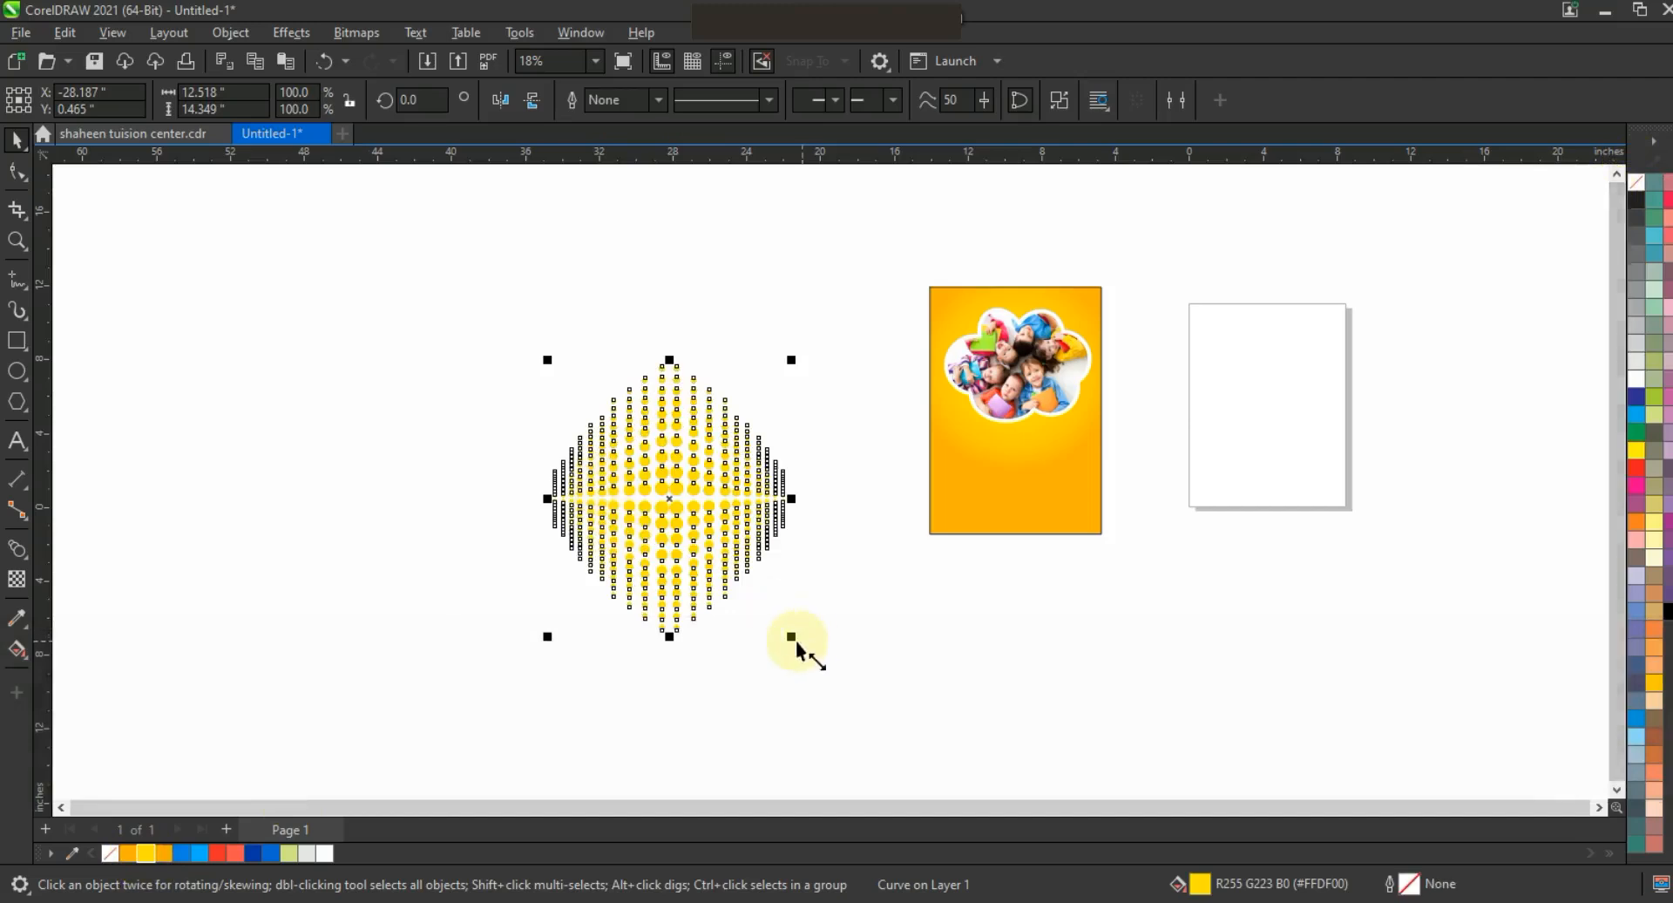
# Shrink the dot pattern to about 3.90 by 4.47 inches over the cloud's upper-left part and lighten its fill to #FFEA58
pyautogui.moveTo(766, 634); pyautogui.dragTo(967, 350)
pyautogui.moveTo(849, 266); pyautogui.dragTo(1191, 598)
pyautogui.hotkey('shift', 'F2')
pyautogui.press('Escape')
pyautogui.moveTo(733, 306); pyautogui.dragTo(755, 332)
pyautogui.hotkey('shift', 'F2')
pyautogui.press('Escape')
pyautogui.click(776, 293)
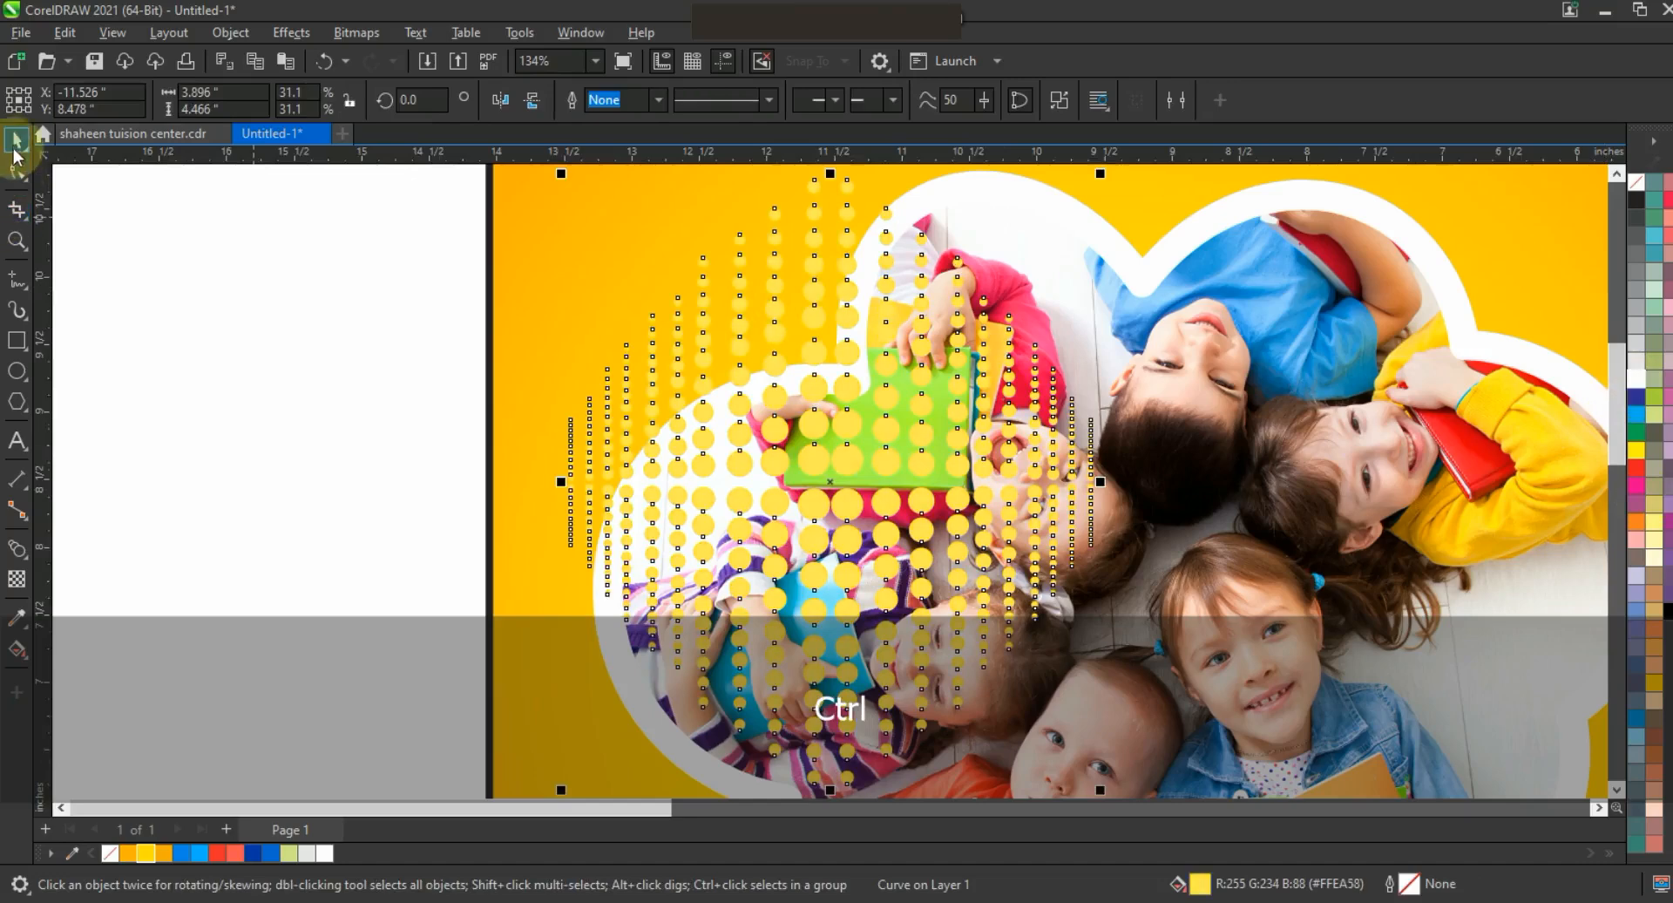
# Place a copy of the dot pattern over the lower-right part of the cloud
pyautogui.press('F3')
pyautogui.press('Escape')
pyautogui.click(721, 392)
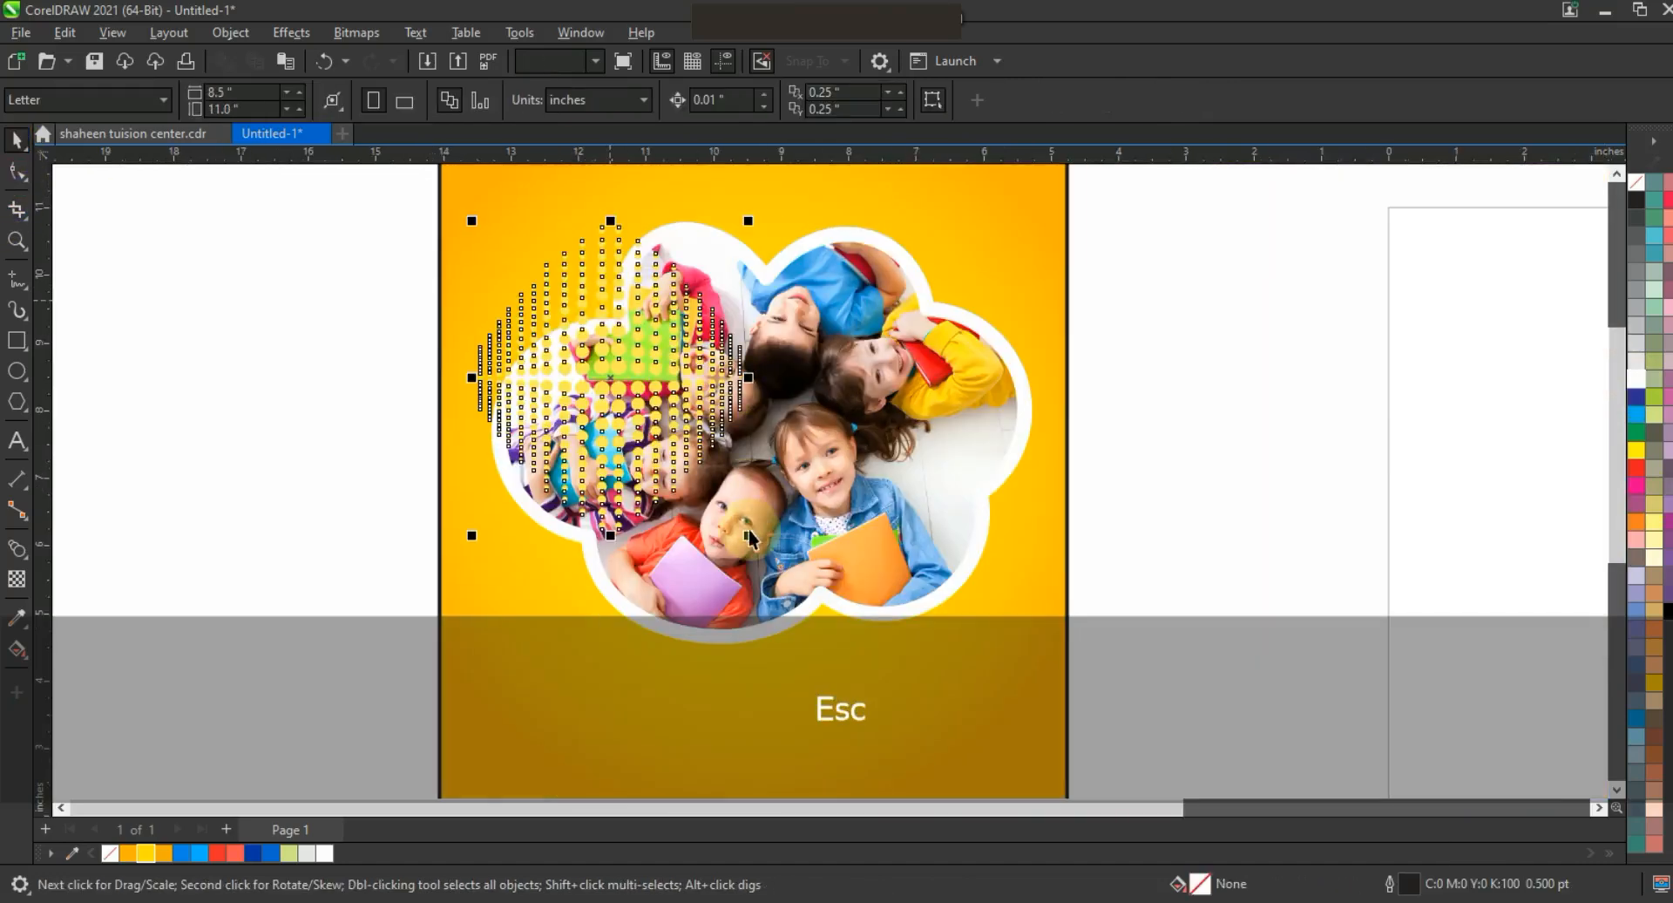
pyautogui.moveTo(640, 366); pyautogui.dragTo(901, 493)
pyautogui.click(1251, 529)
pyautogui.moveTo(919, 629); pyautogui.dragTo(924, 649)
# Select both dot patterns and put them behind the cloud photo, in front of the orange background
pyautogui.press('shift')
pyautogui.keyDown('shift'); pyautogui.click(615, 242); pyautogui.keyUp('shift')
pyautogui.hotkey('ctrl', 'pageup')
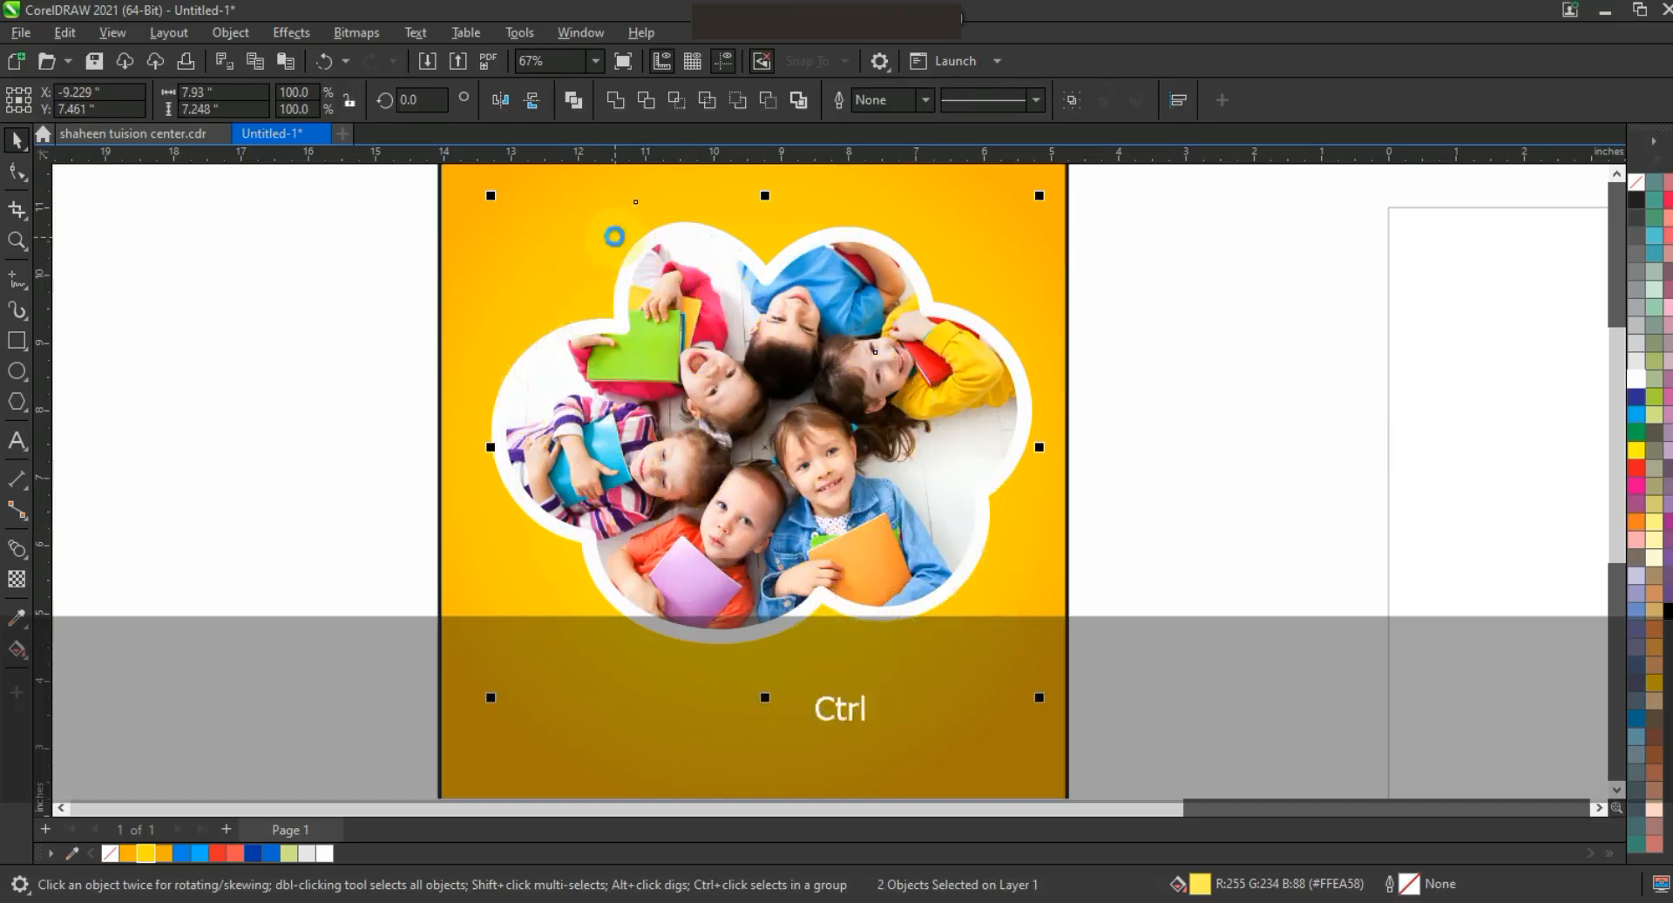
pyautogui.press('Escape')
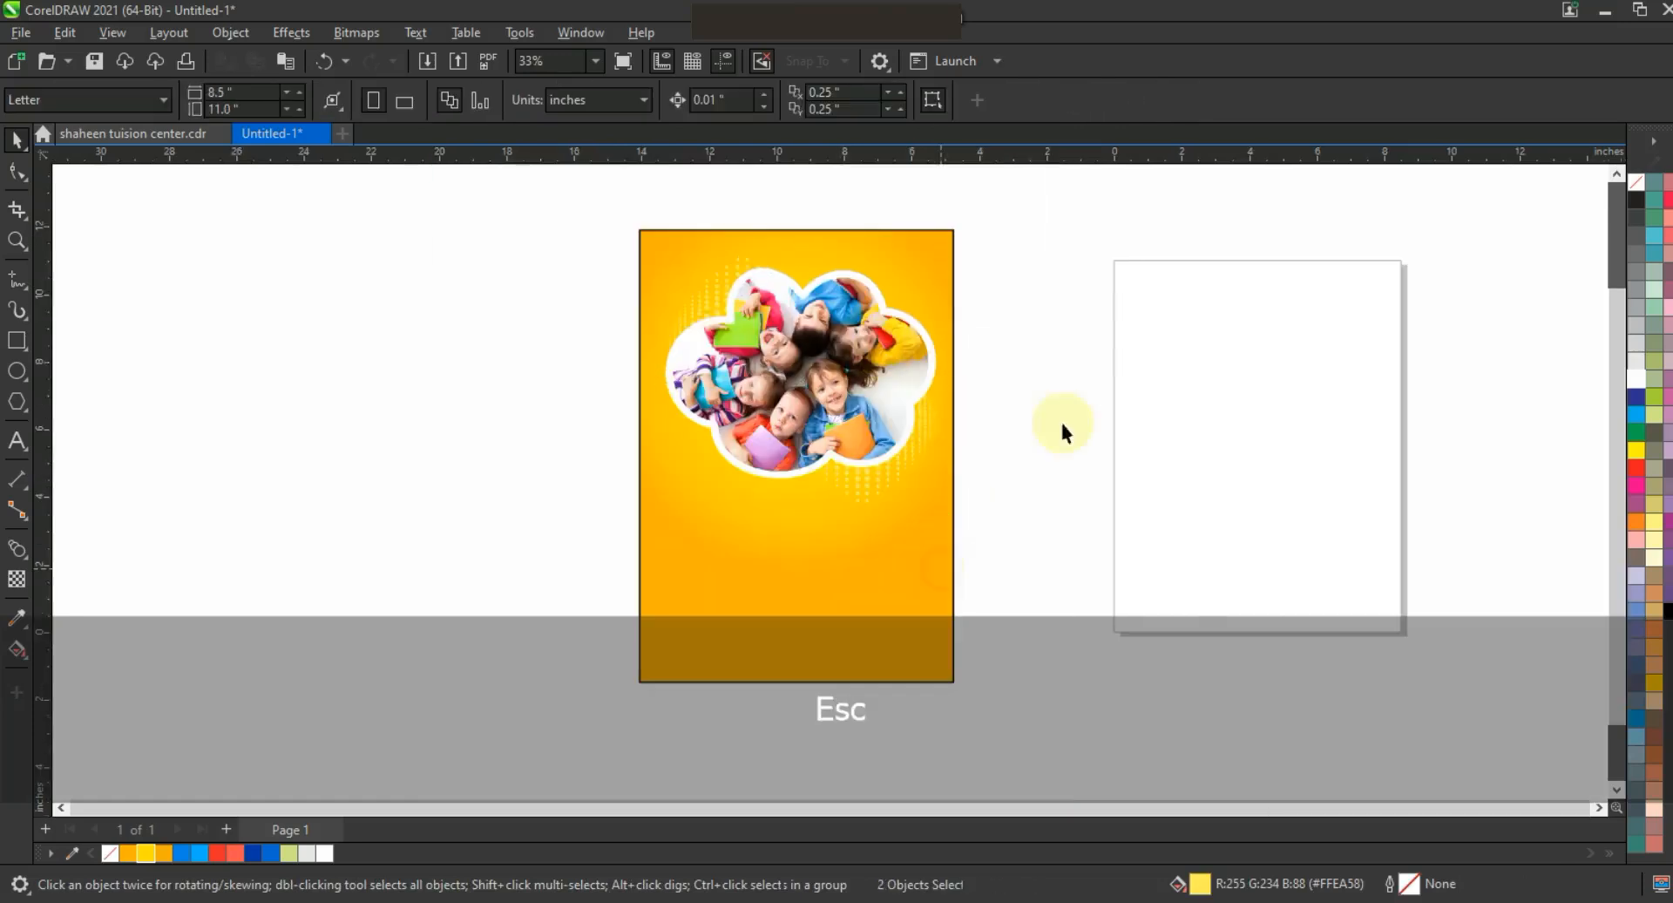
# Add the two-line artistic text "BACK TO SCHOOL" in 24 pt Arial on the blank area left of the poster
pyautogui.hotkey('ctrl', 'a')
pyautogui.press('F4')
pyautogui.press('Escape')
pyautogui.click(19, 247)
pyautogui.moveTo(496, 329); pyautogui.dragTo(1188, 657)
pyautogui.click(17, 440)
pyautogui.click(185, 532)
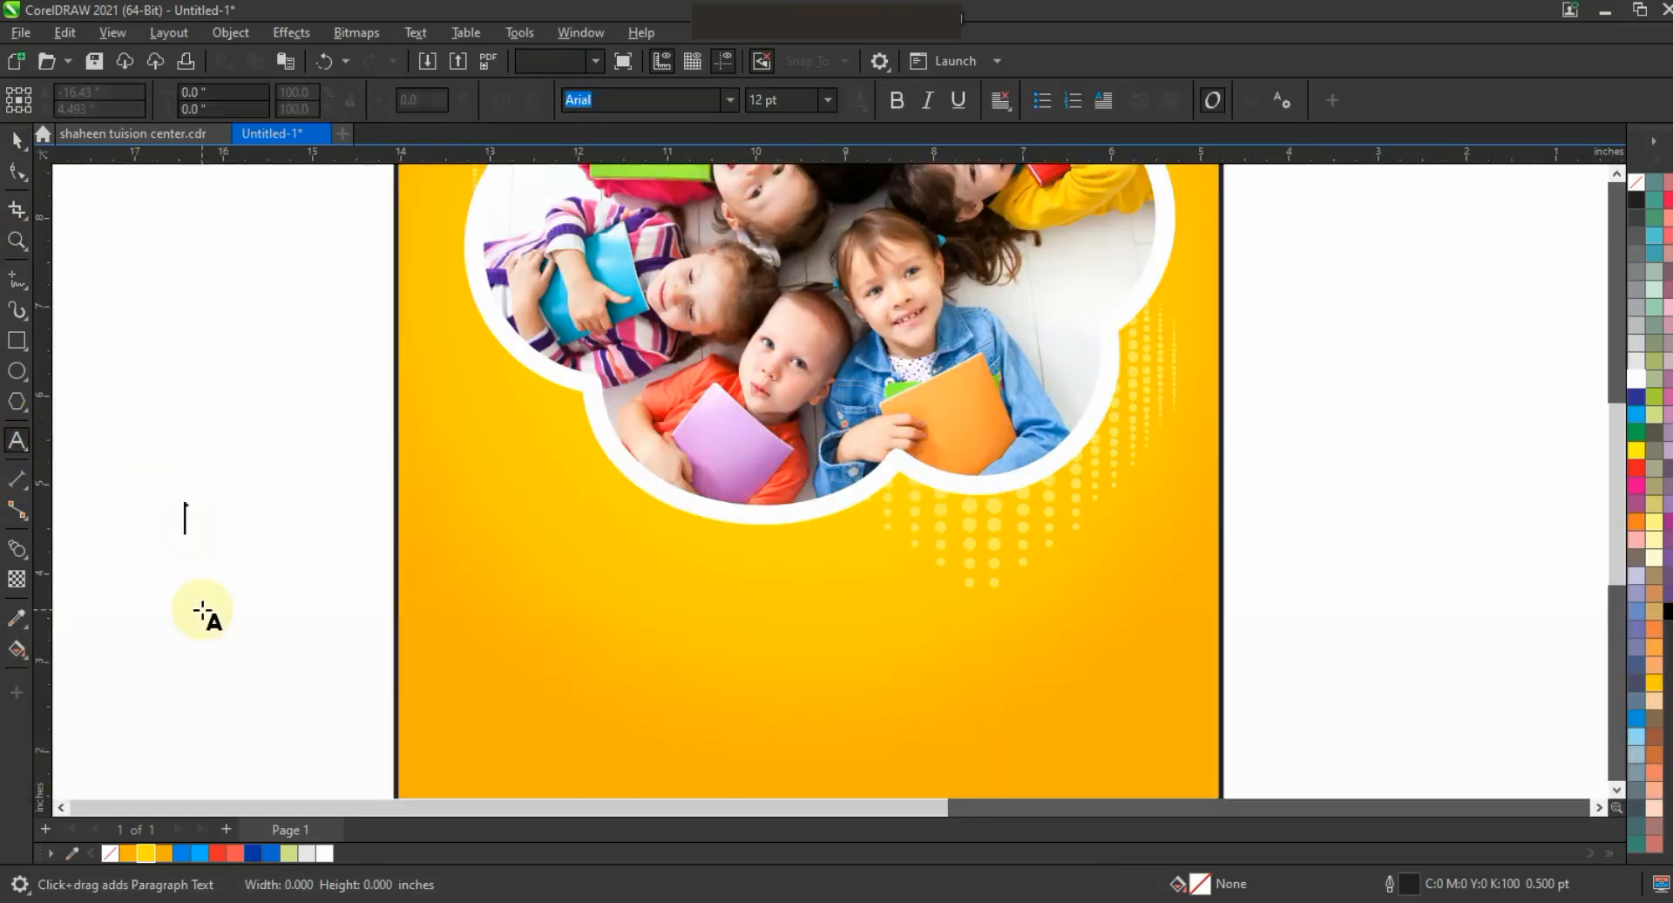
pyautogui.write('ba')
pyautogui.press('BackSpace')
pyautogui.press('capslock')
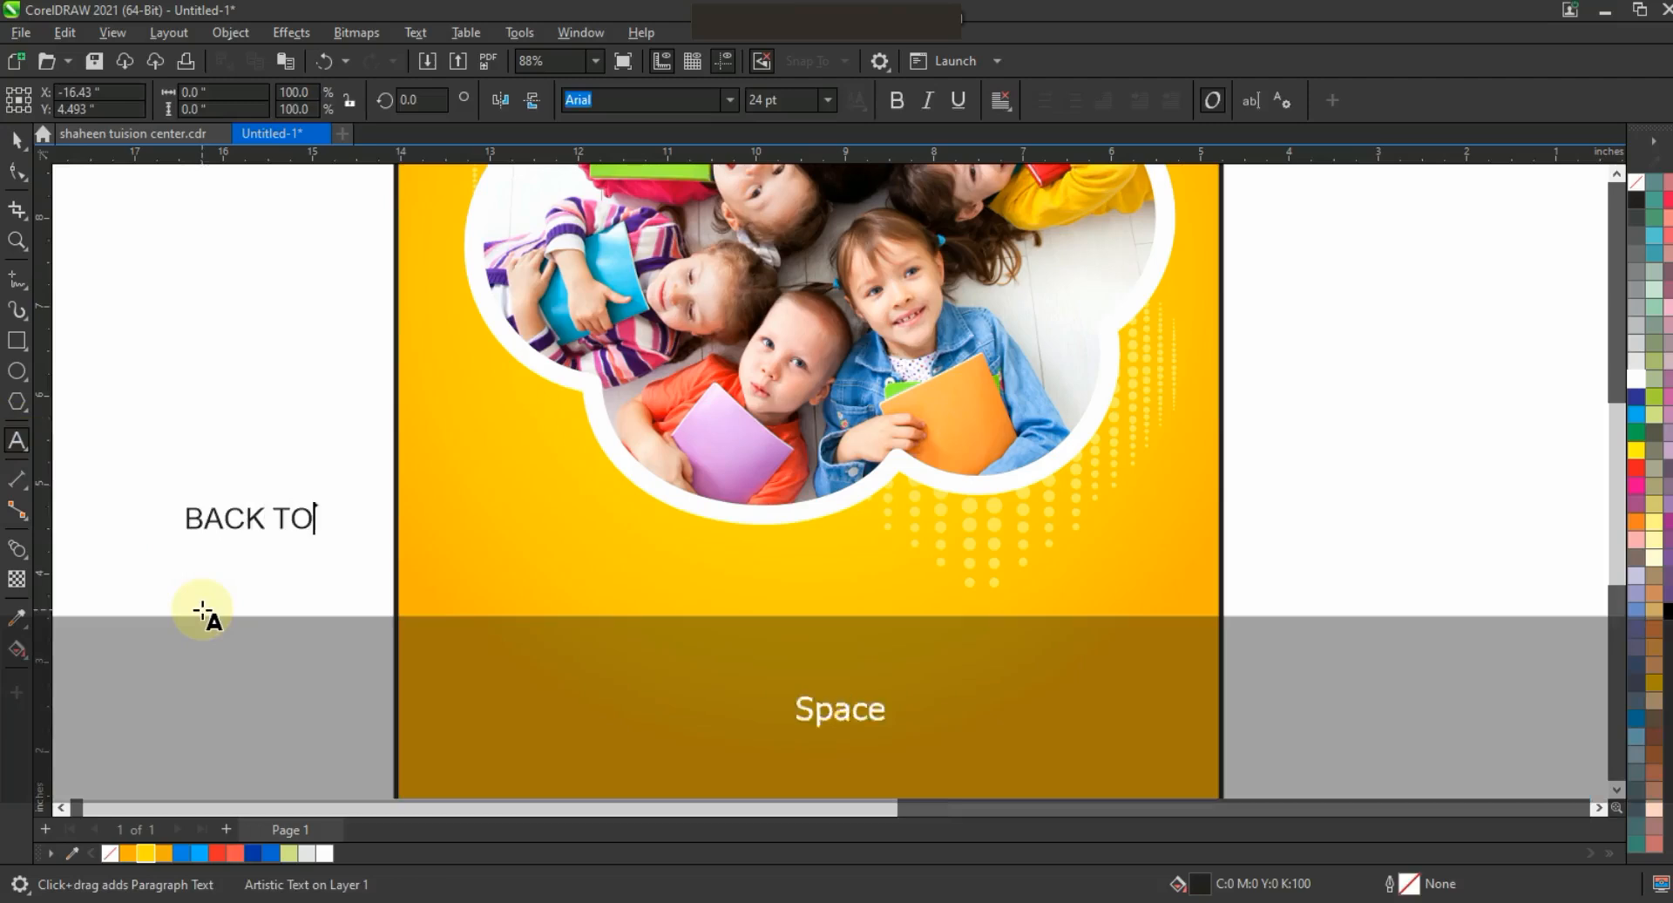
pyautogui.click(16, 139)
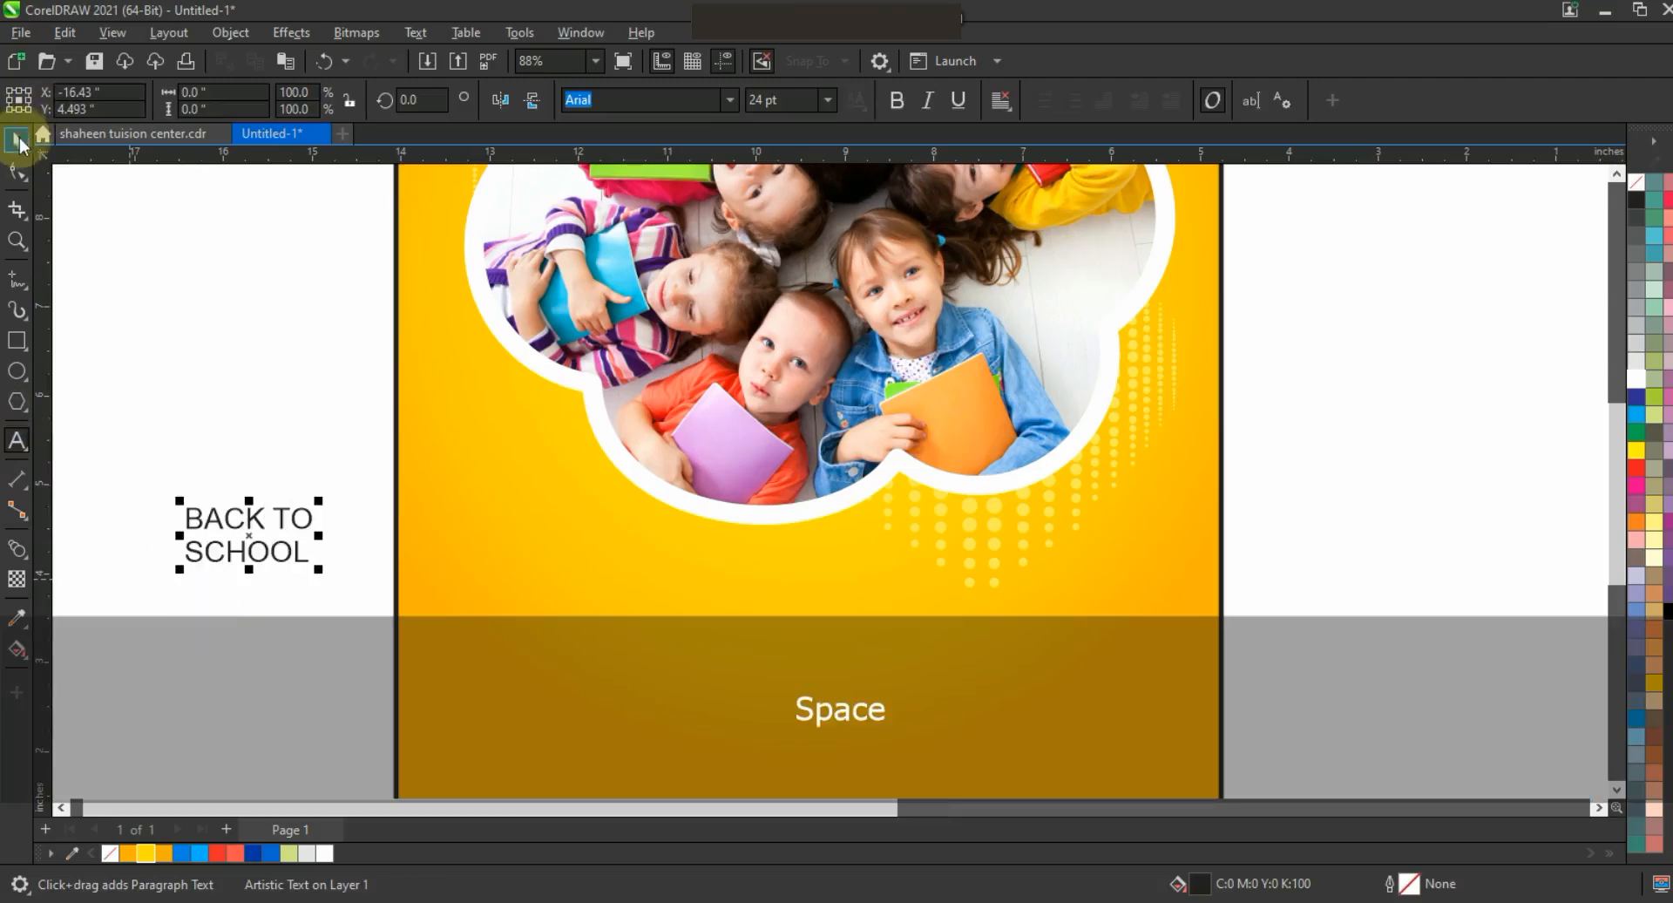
# Set the headline in BinnerD, split it into two separate lines, and enlarge them to about 5.33 by 2.39 inches overall
pyautogui.click(730, 98)
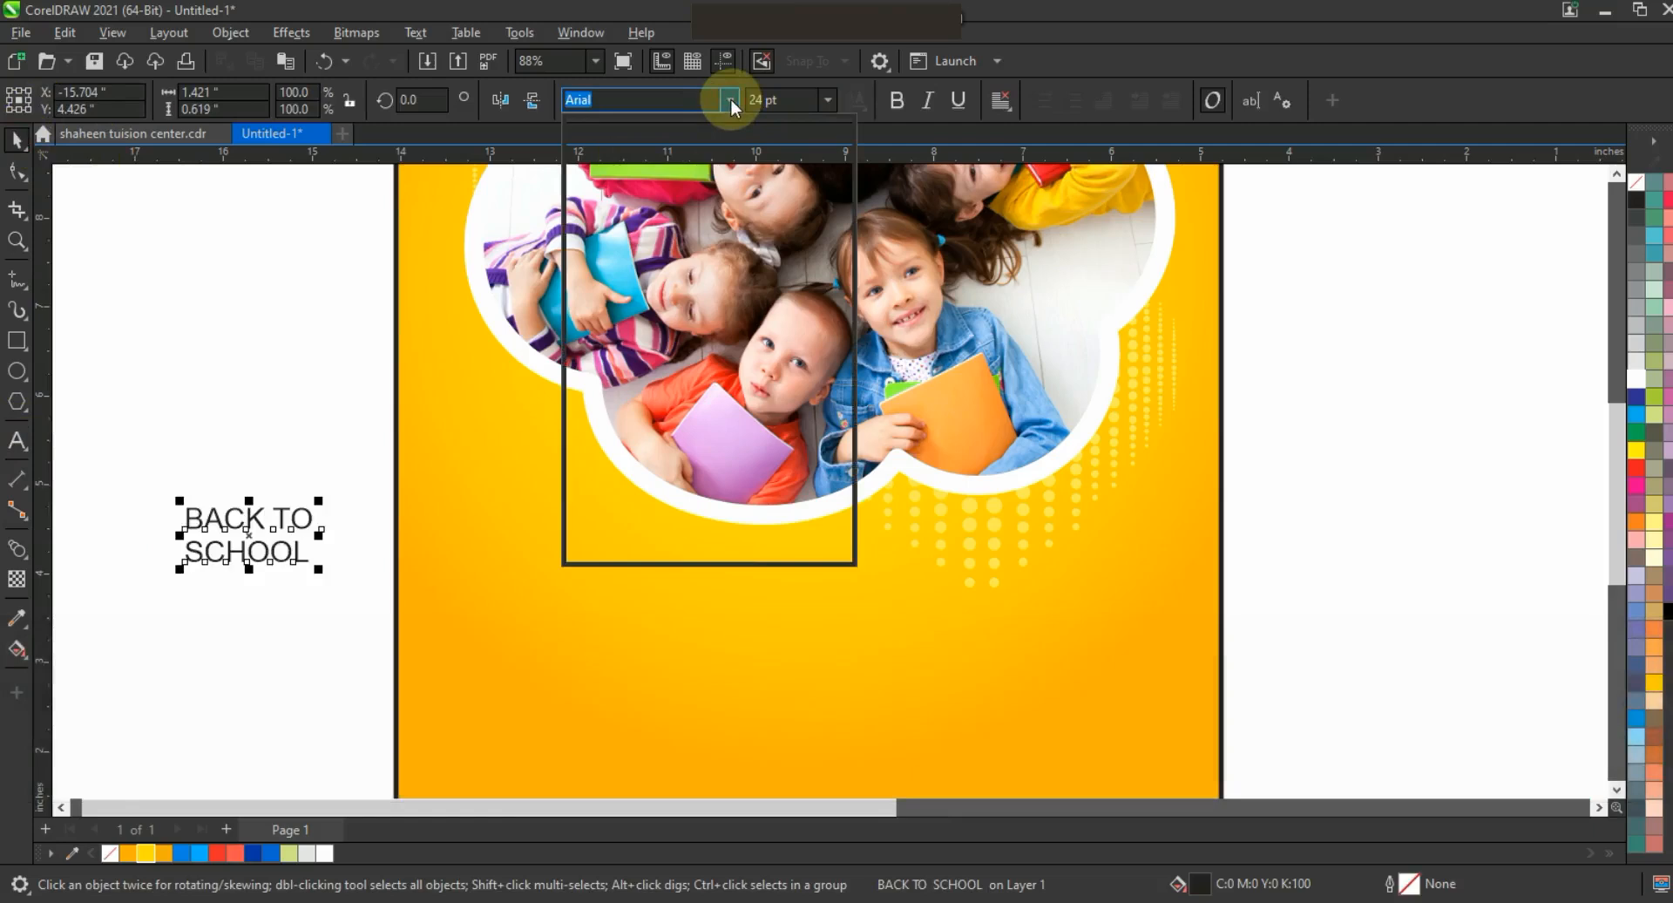
pyautogui.click(662, 246)
pyautogui.hotkey('ctrl', 'k')
pyautogui.moveTo(158, 464); pyautogui.dragTo(340, 637)
pyautogui.moveTo(314, 572); pyautogui.dragTo(667, 735)
pyautogui.moveTo(380, 588); pyautogui.dragTo(380, 588)
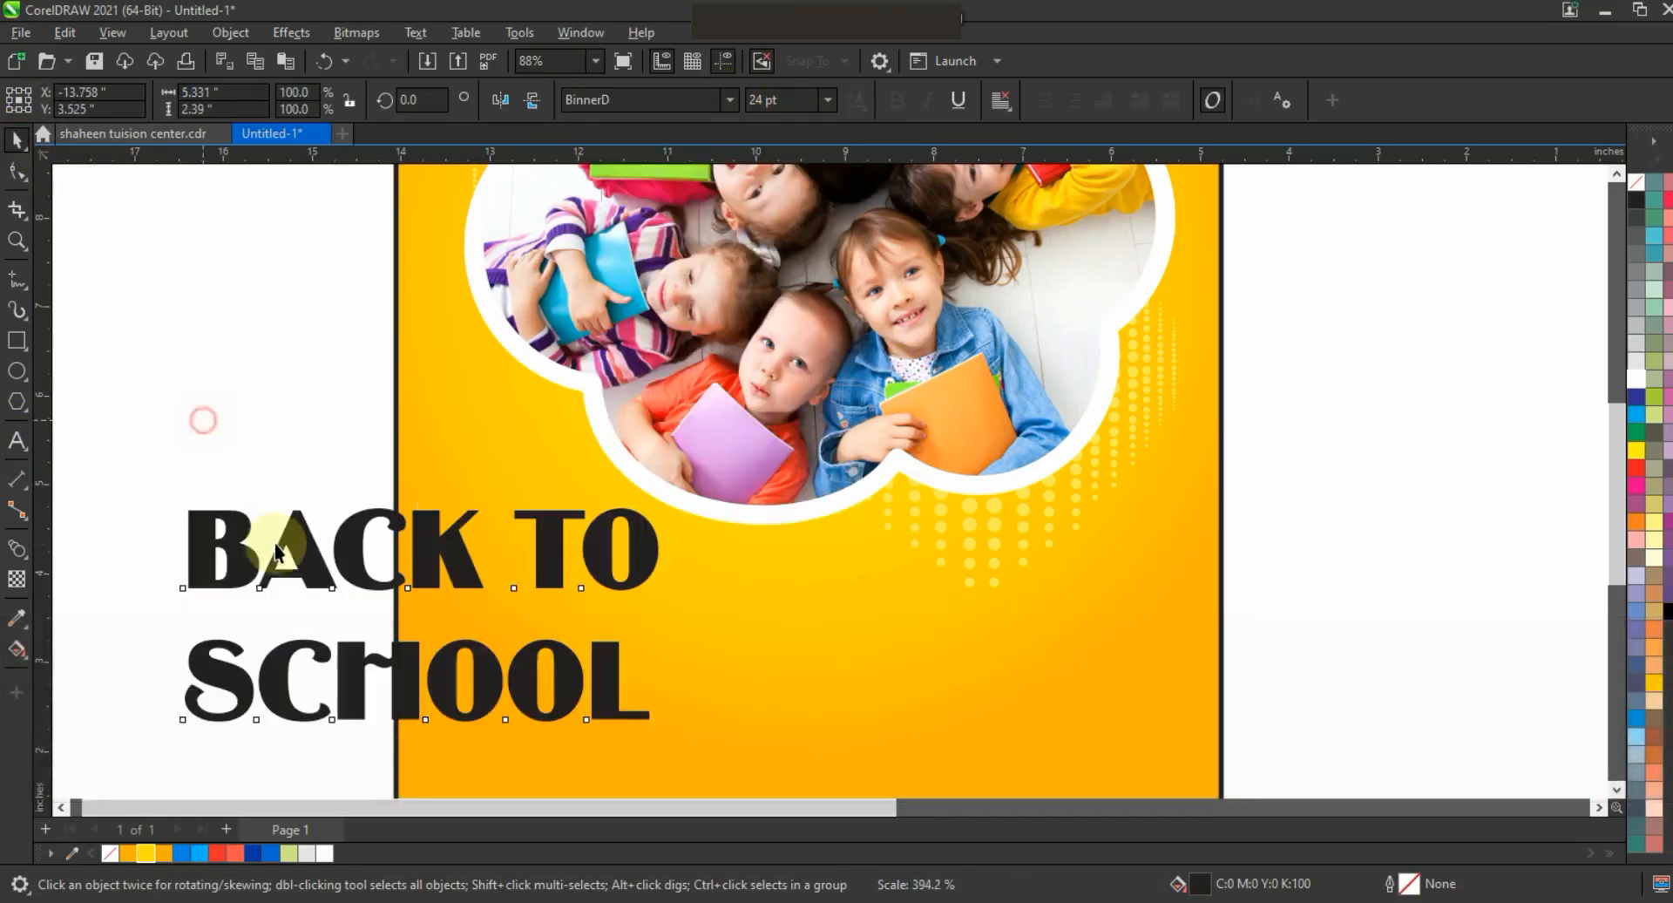
# Separate "TO" from "BACK", move it aside, and stack "SCHOOL" closely beneath "BACK"
pyautogui.keyDown('ctrl'); pyautogui.click(305, 436); pyautogui.keyUp('ctrl')
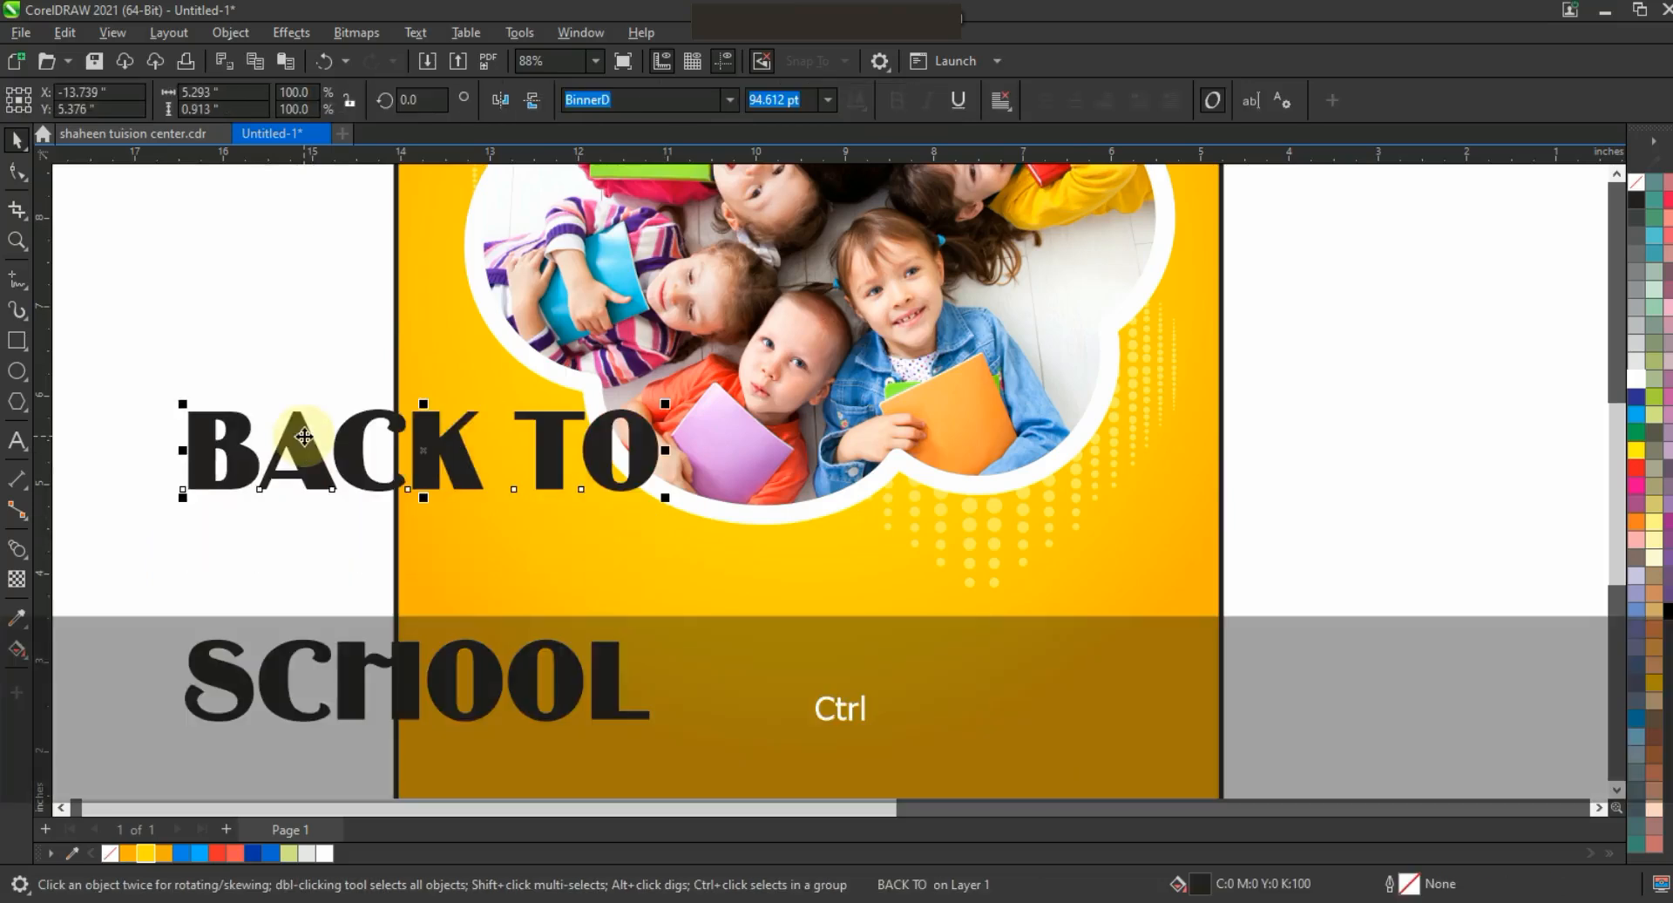
pyautogui.moveTo(900, 544); pyautogui.dragTo(1182, 549)
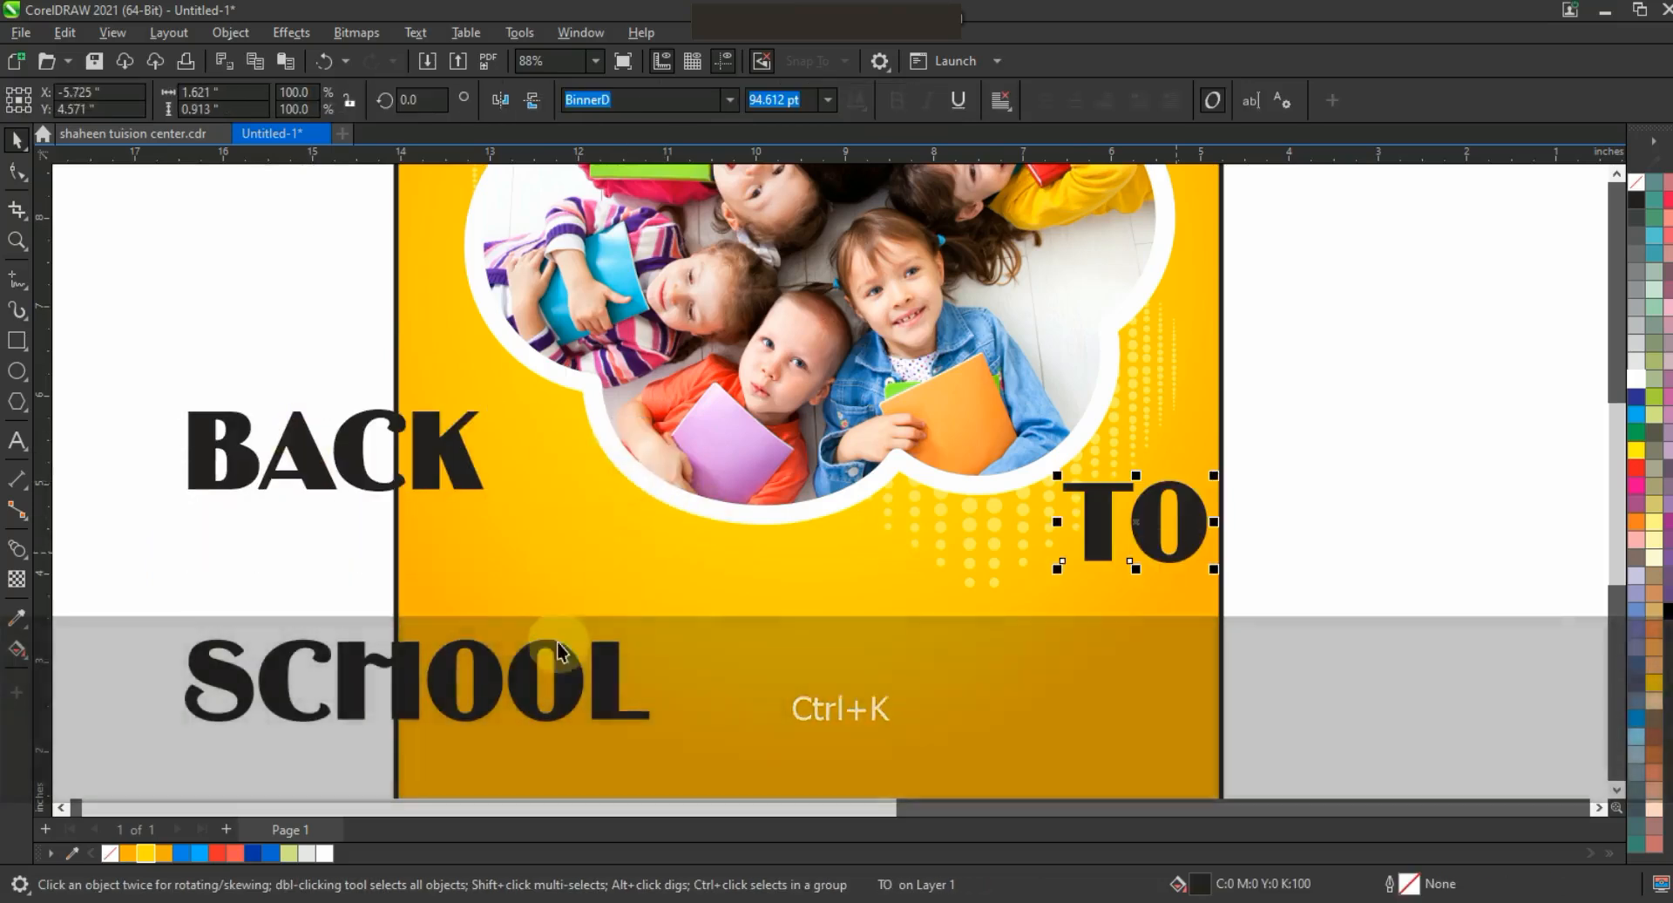
pyautogui.moveTo(528, 673); pyautogui.dragTo(528, 542)
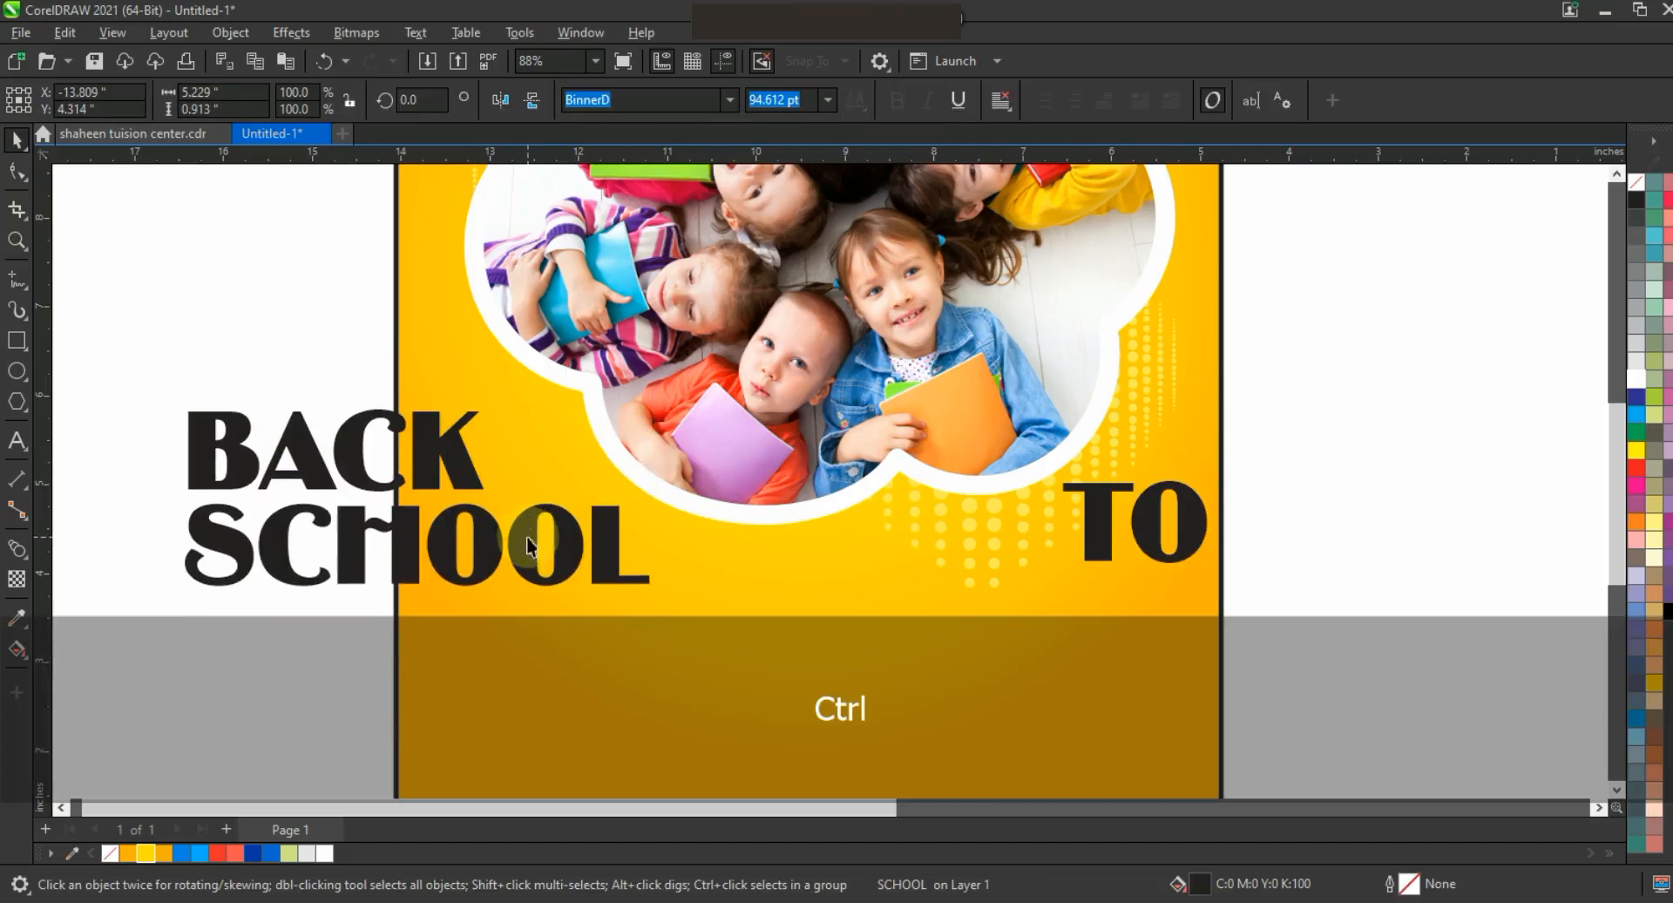
pyautogui.keyDown('shift'); pyautogui.click(347, 461); pyautogui.keyUp('shift')
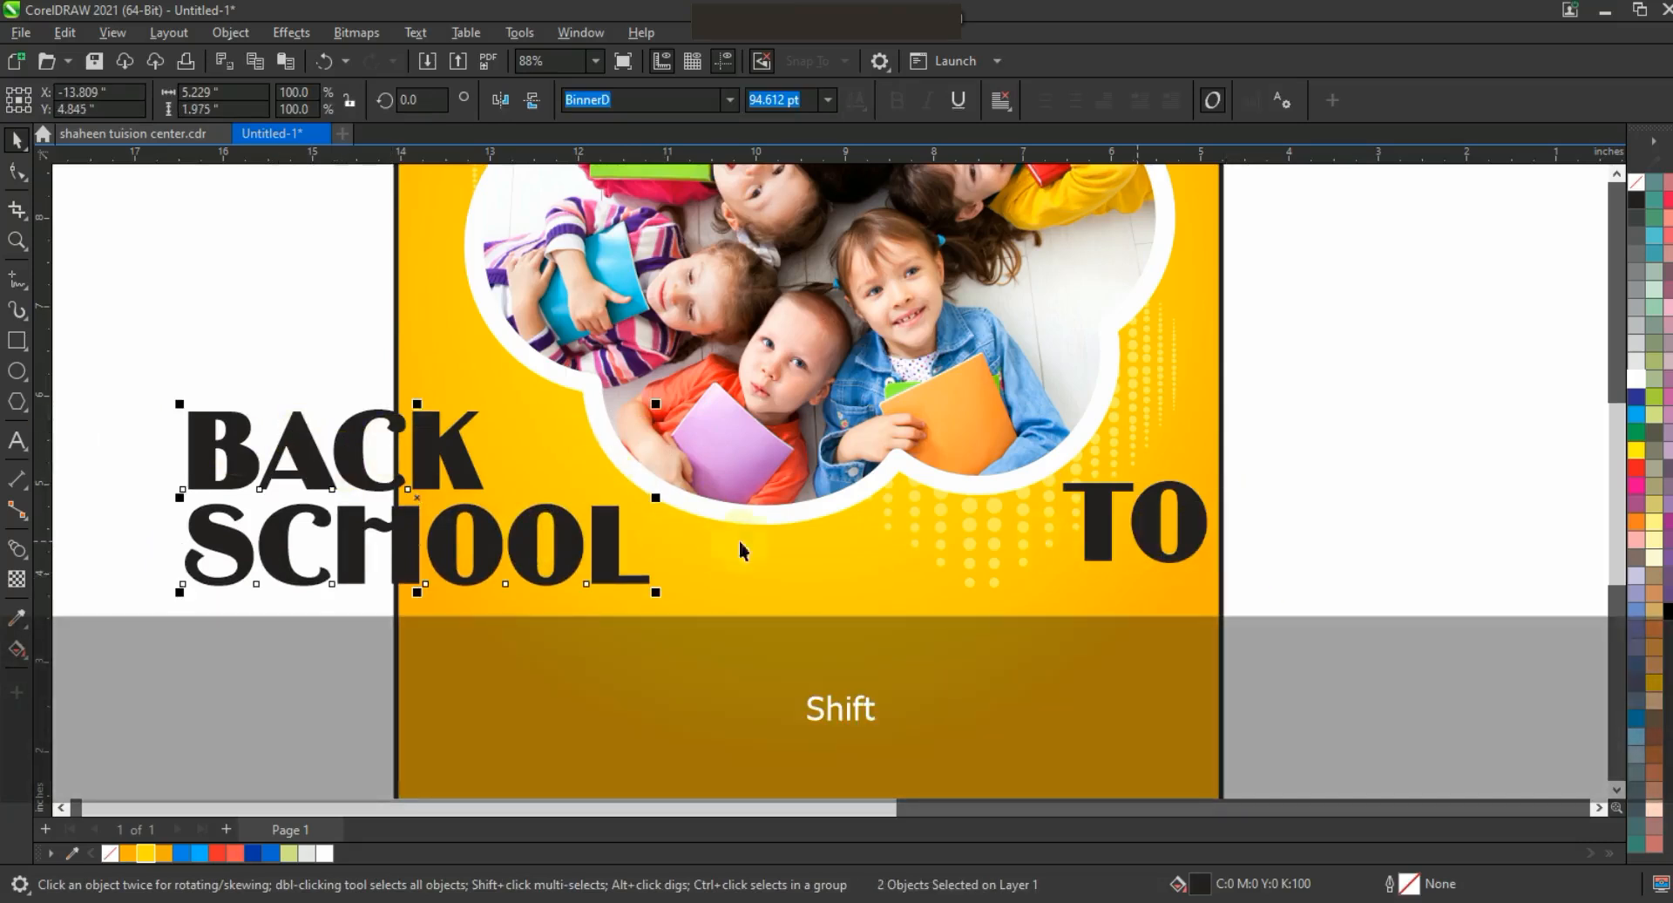
# Shrink the word "TO", tilt it clockwise, and fit it beside "BACK" above the end of "SCHOOL"
pyautogui.moveTo(1157, 553); pyautogui.dragTo(584, 495)
pyautogui.moveTo(639, 414); pyautogui.dragTo(619, 469)
pyautogui.click(598, 442)
# Move all three headline words onto the poster over the cloud's lower edge and enlarge them to about 7.91 by 2.99 inches
pyautogui.moveTo(117, 379); pyautogui.dragTo(679, 629)
pyautogui.press('F3')
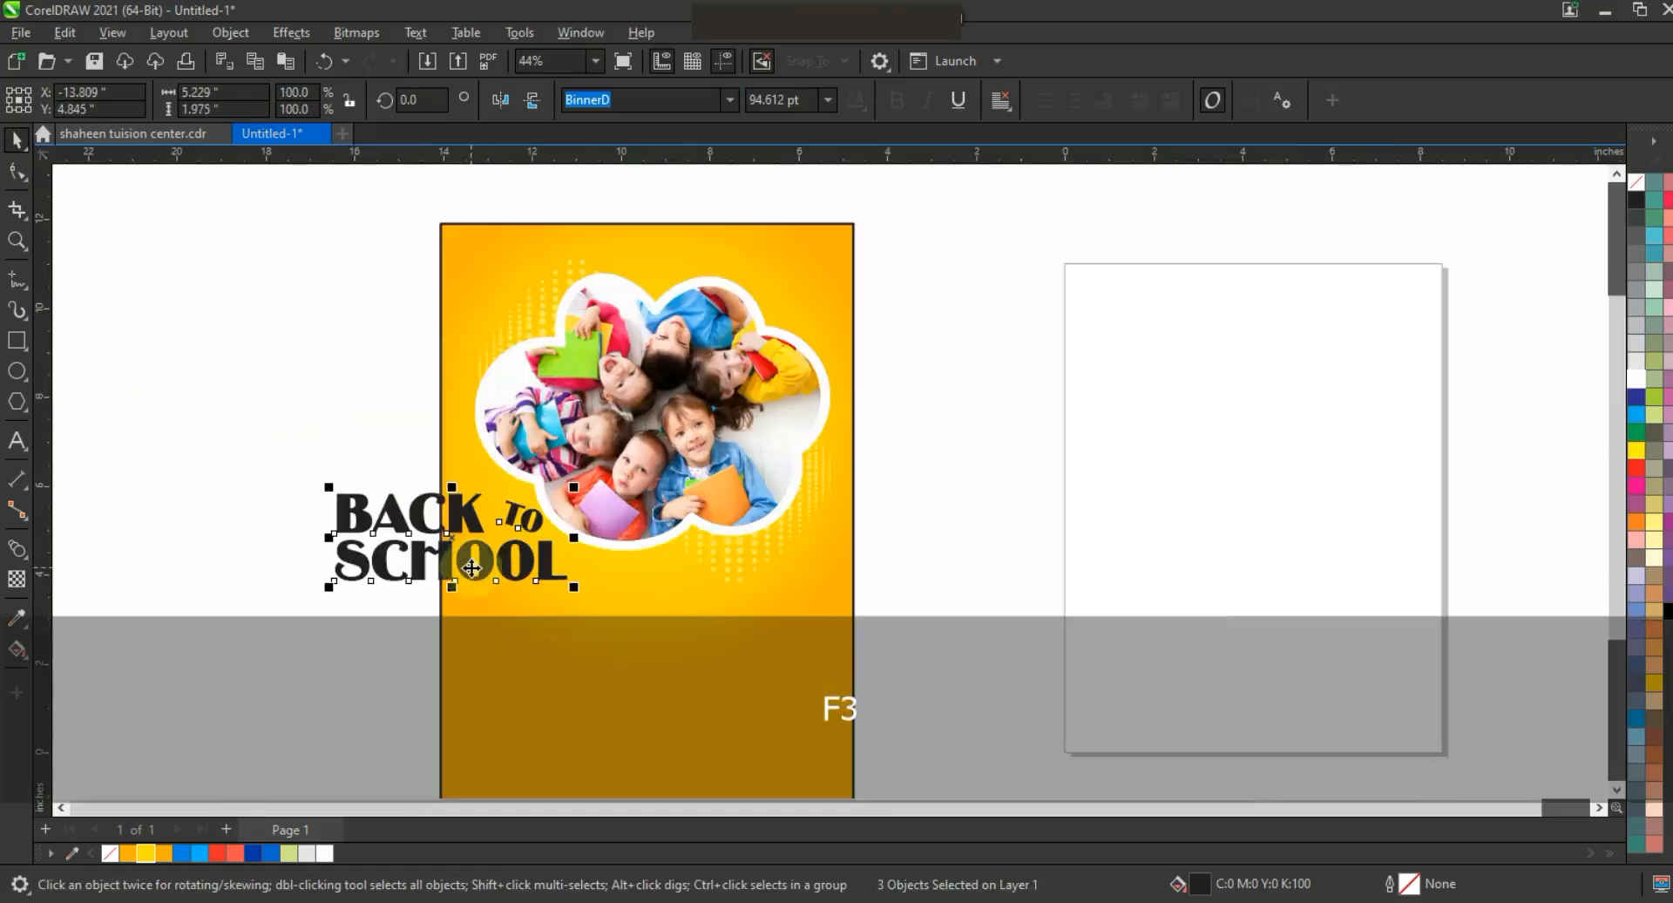
pyautogui.moveTo(479, 575); pyautogui.dragTo(640, 584)
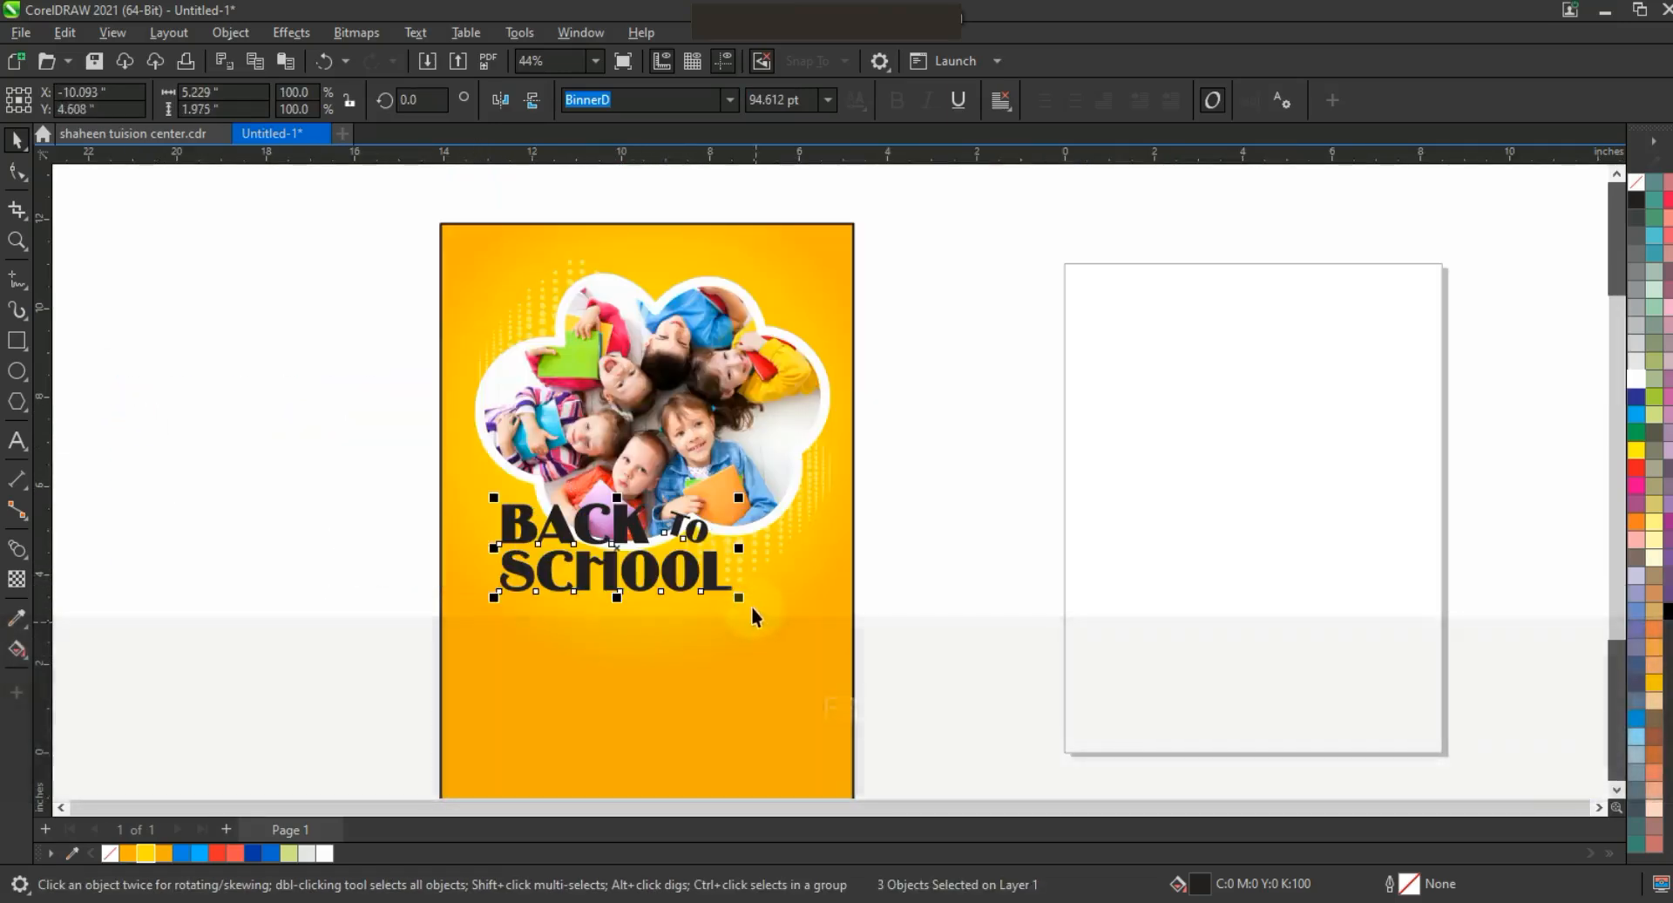
pyautogui.moveTo(742, 599); pyautogui.dragTo(838, 649)
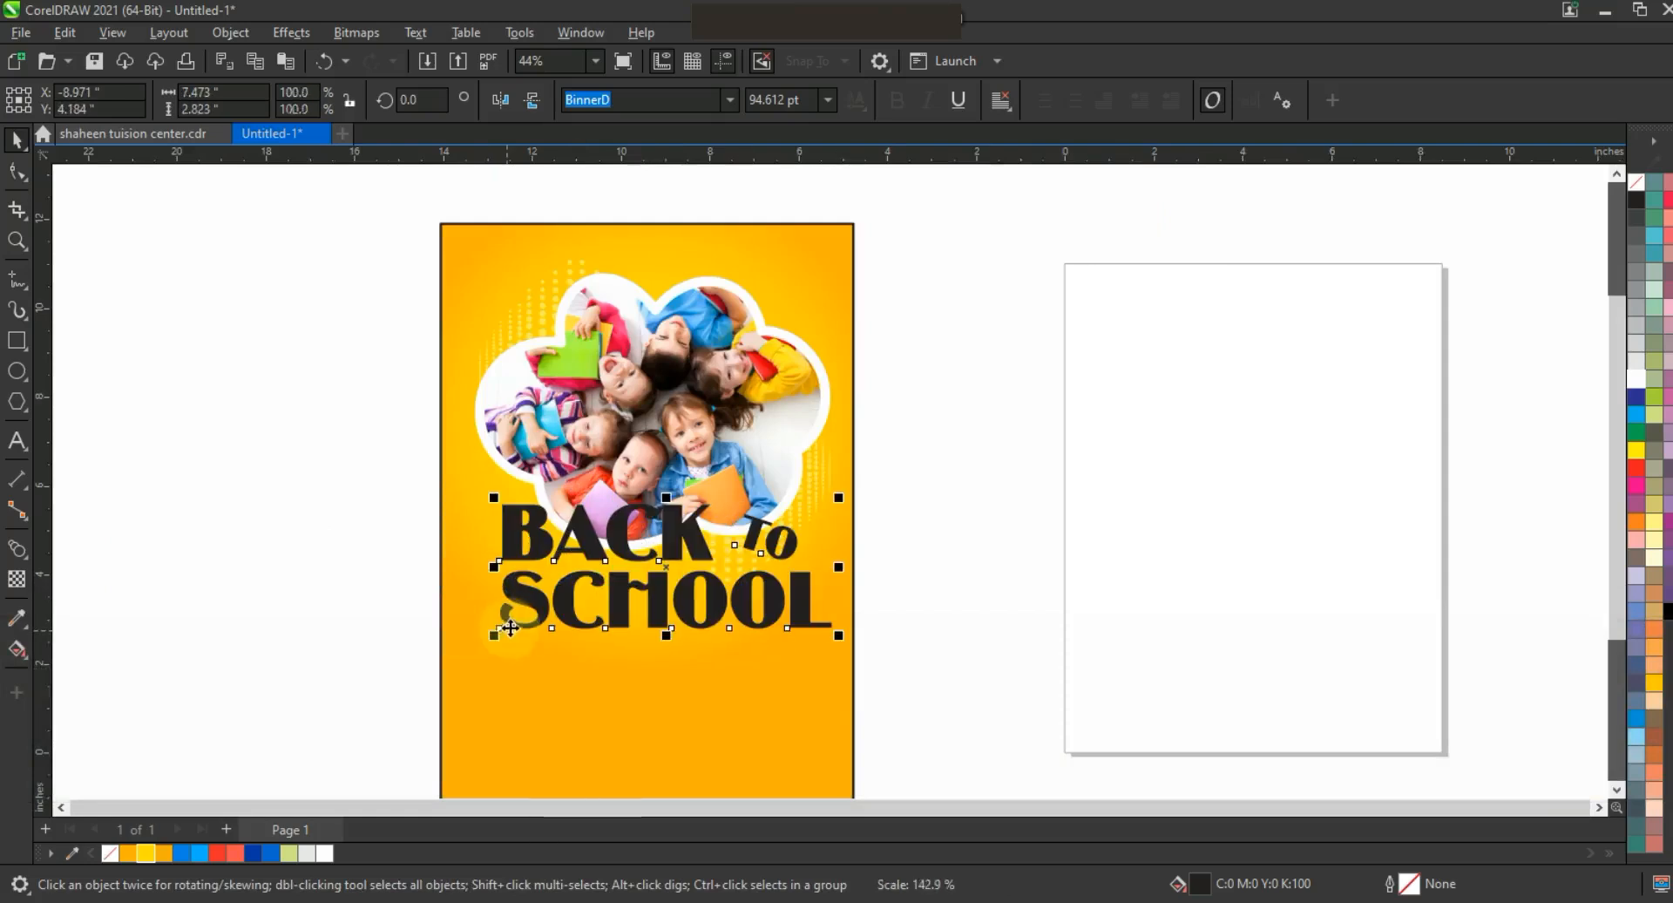
pyautogui.moveTo(494, 635); pyautogui.dragTo(473, 647)
pyautogui.click(474, 647)
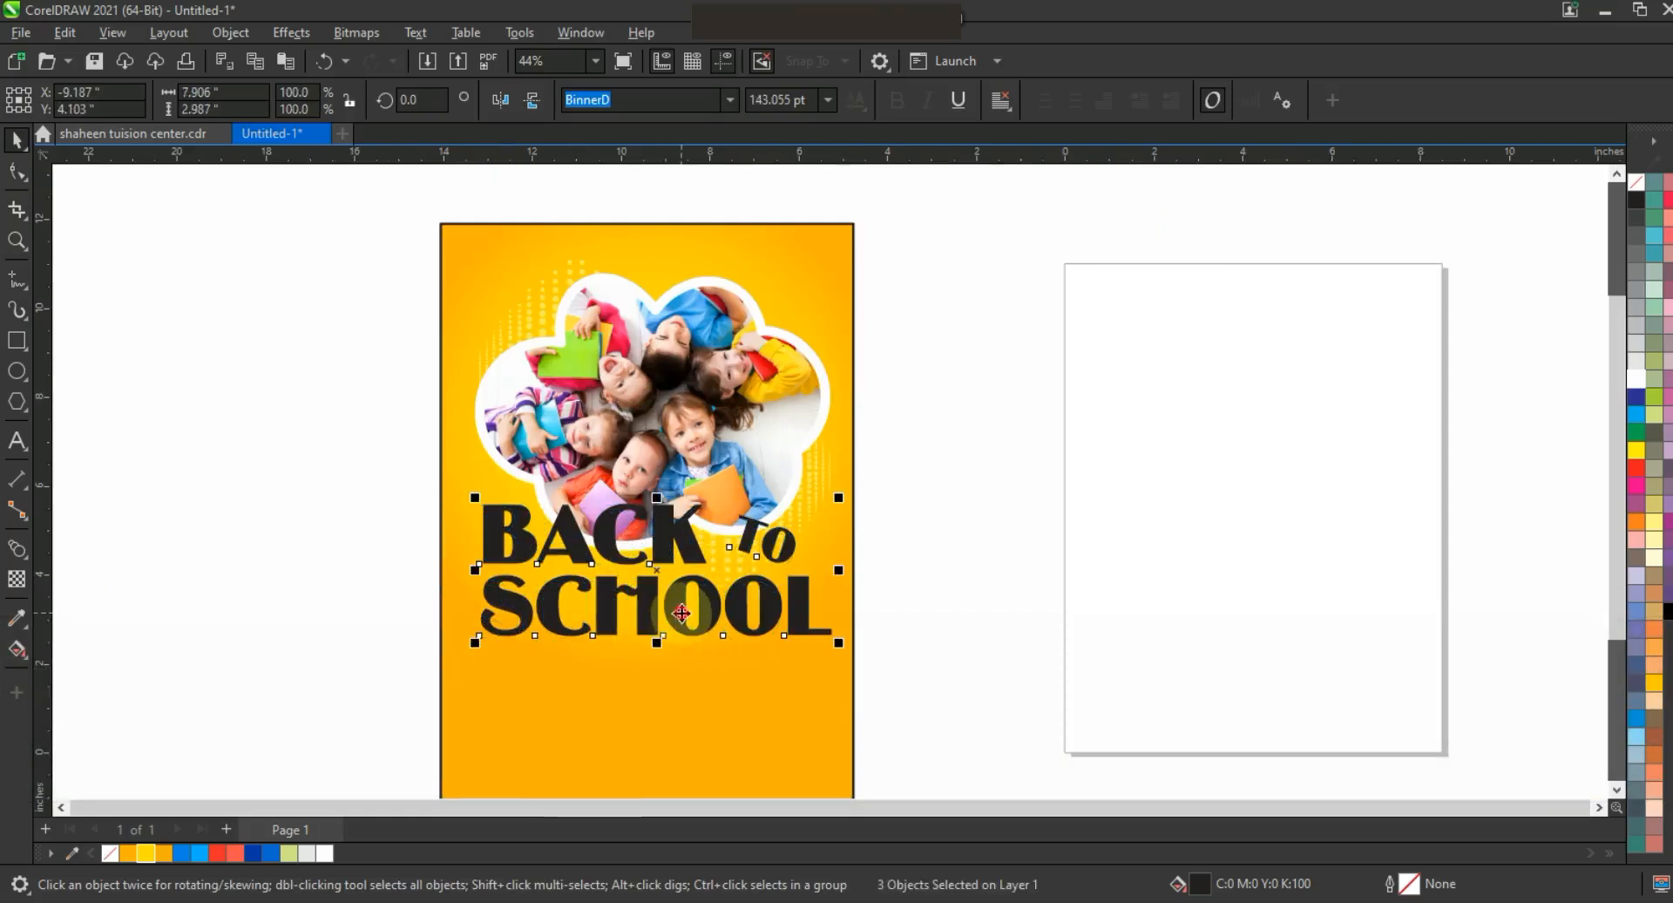
# Rotate the headline about 7.4 degrees counterclockwise and shrink it to about 7.00 by 3.08 inches
pyautogui.moveTo(845, 572); pyautogui.dragTo(845, 562)
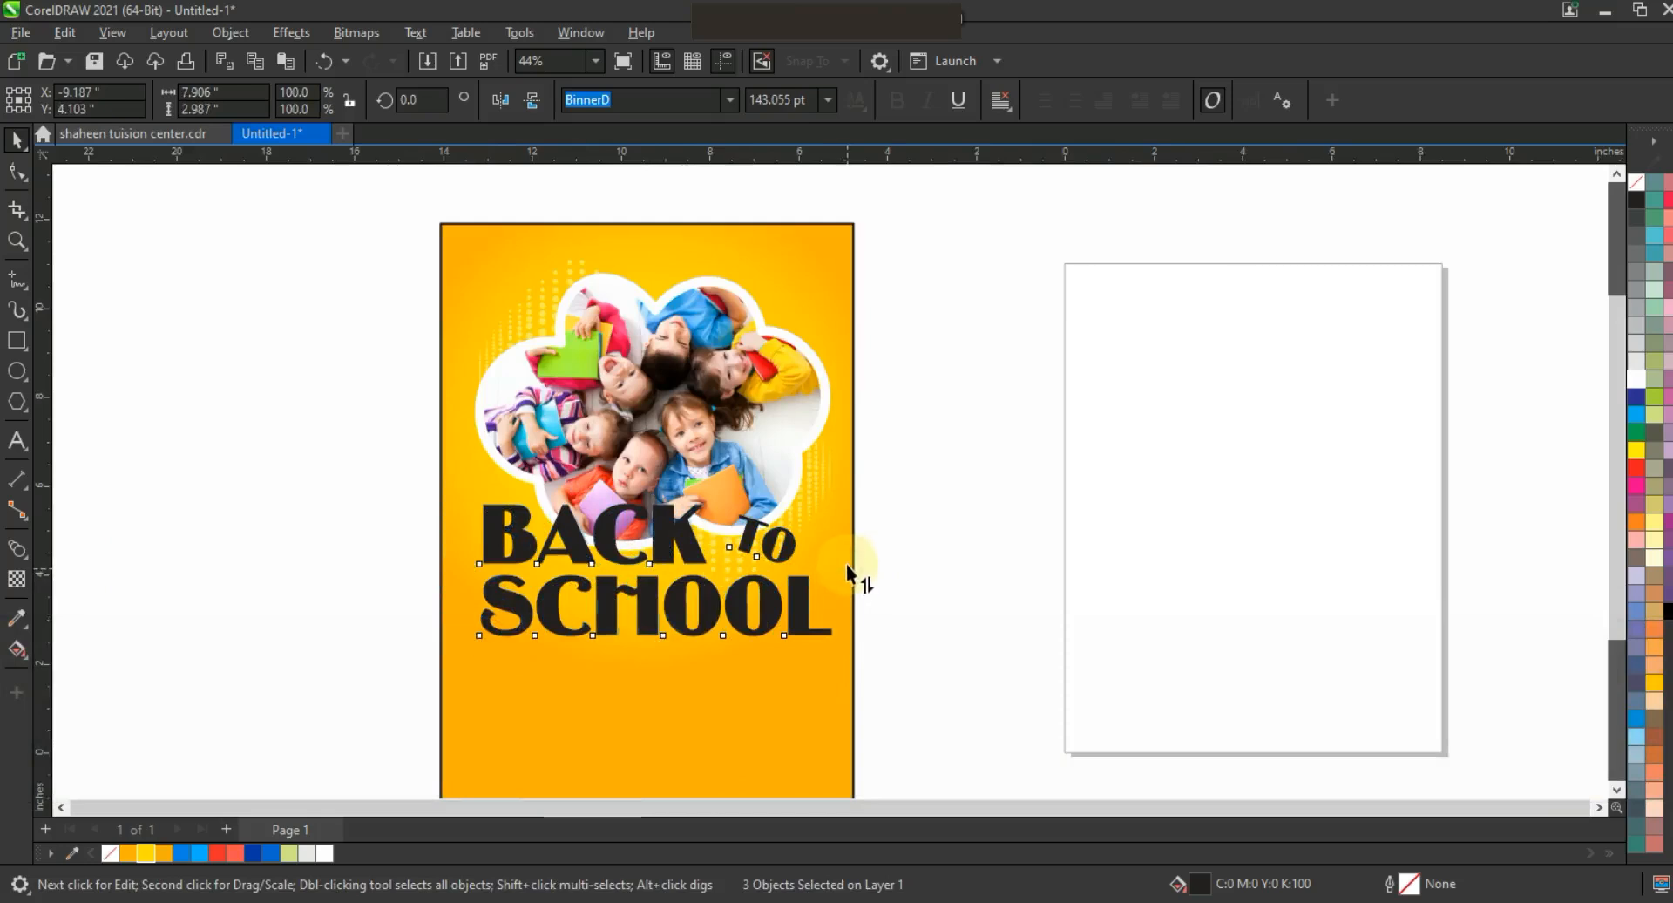
pyautogui.moveTo(843, 650); pyautogui.dragTo(845, 626)
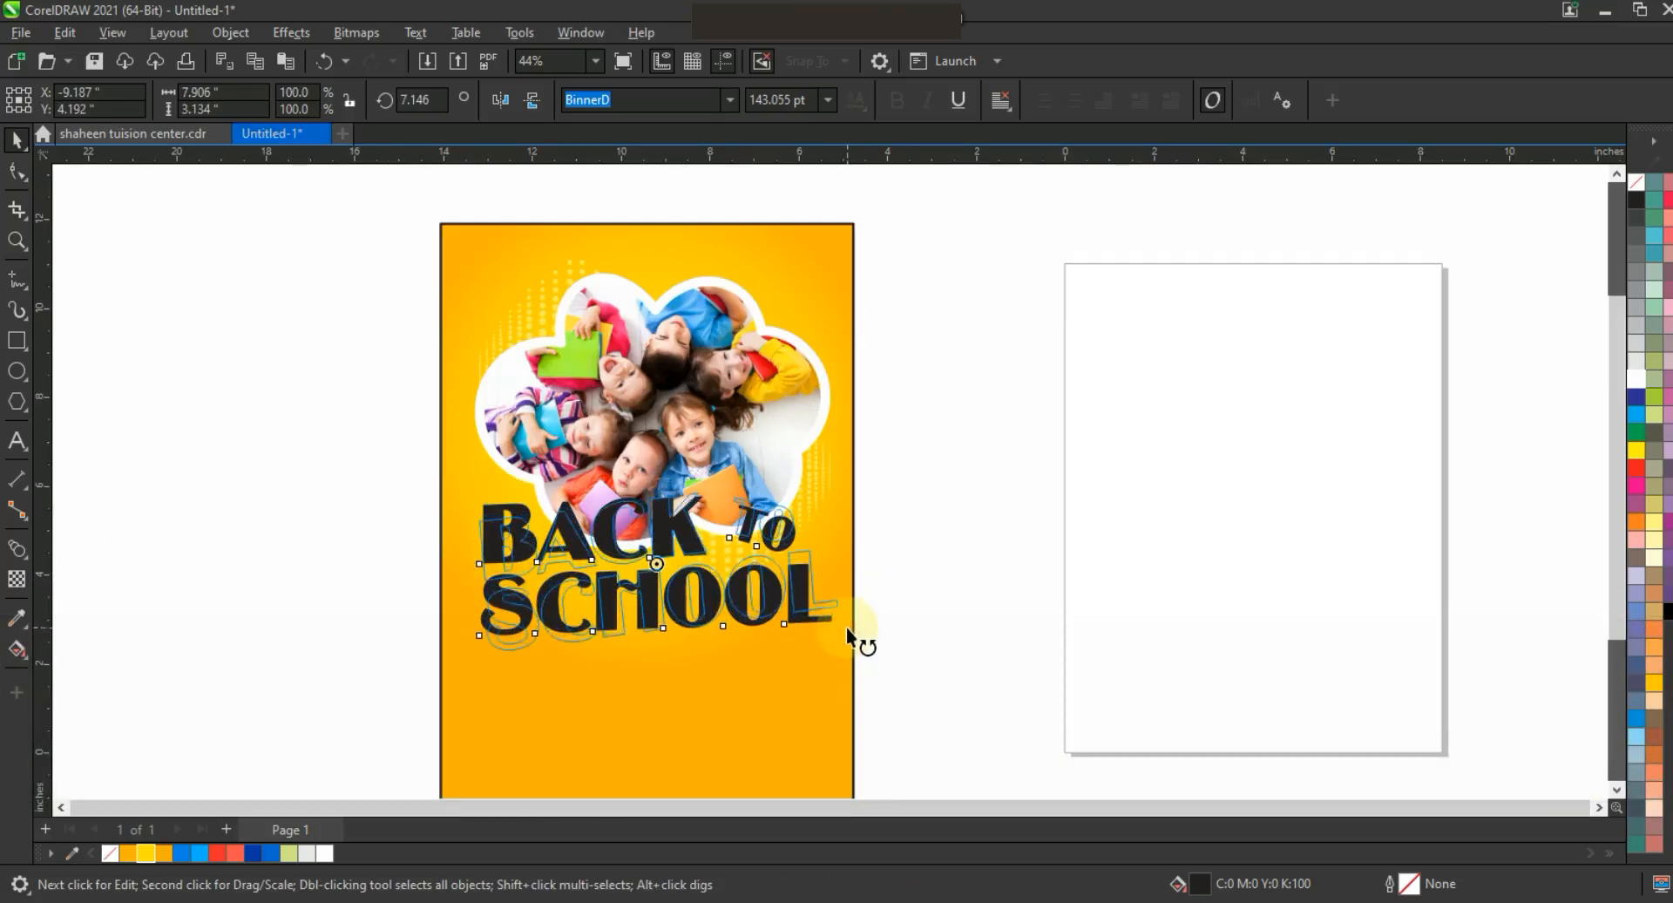
pyautogui.click(805, 607)
pyautogui.moveTo(850, 666); pyautogui.dragTo(755, 612)
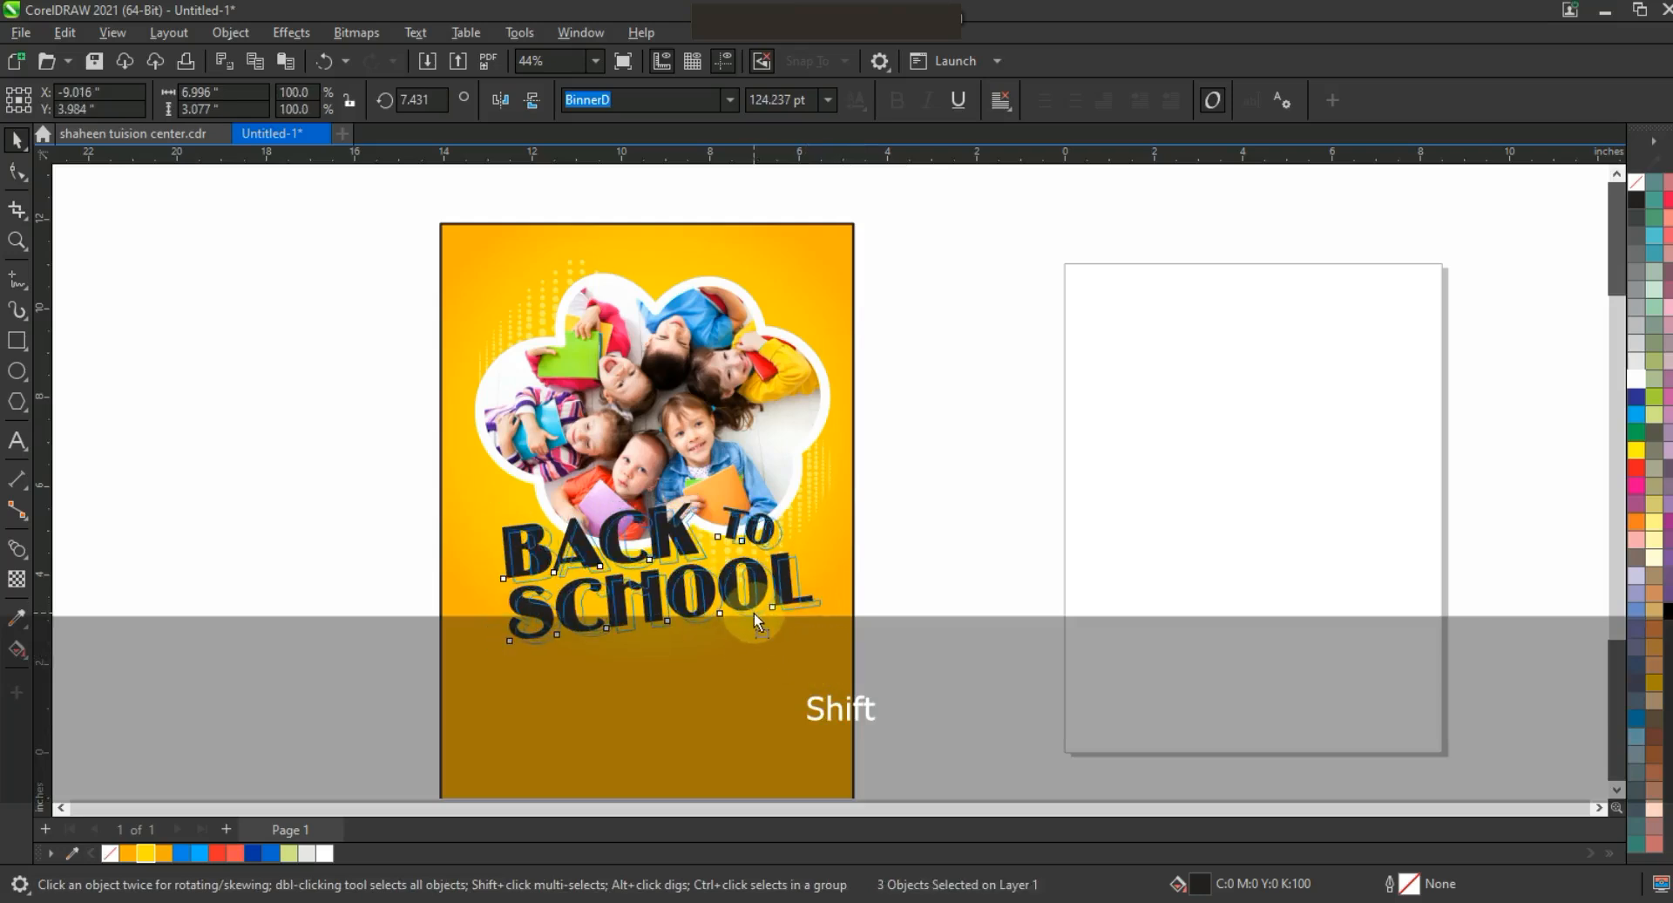
pyautogui.hotkey('shift', 'F2')
pyautogui.press('Escape')
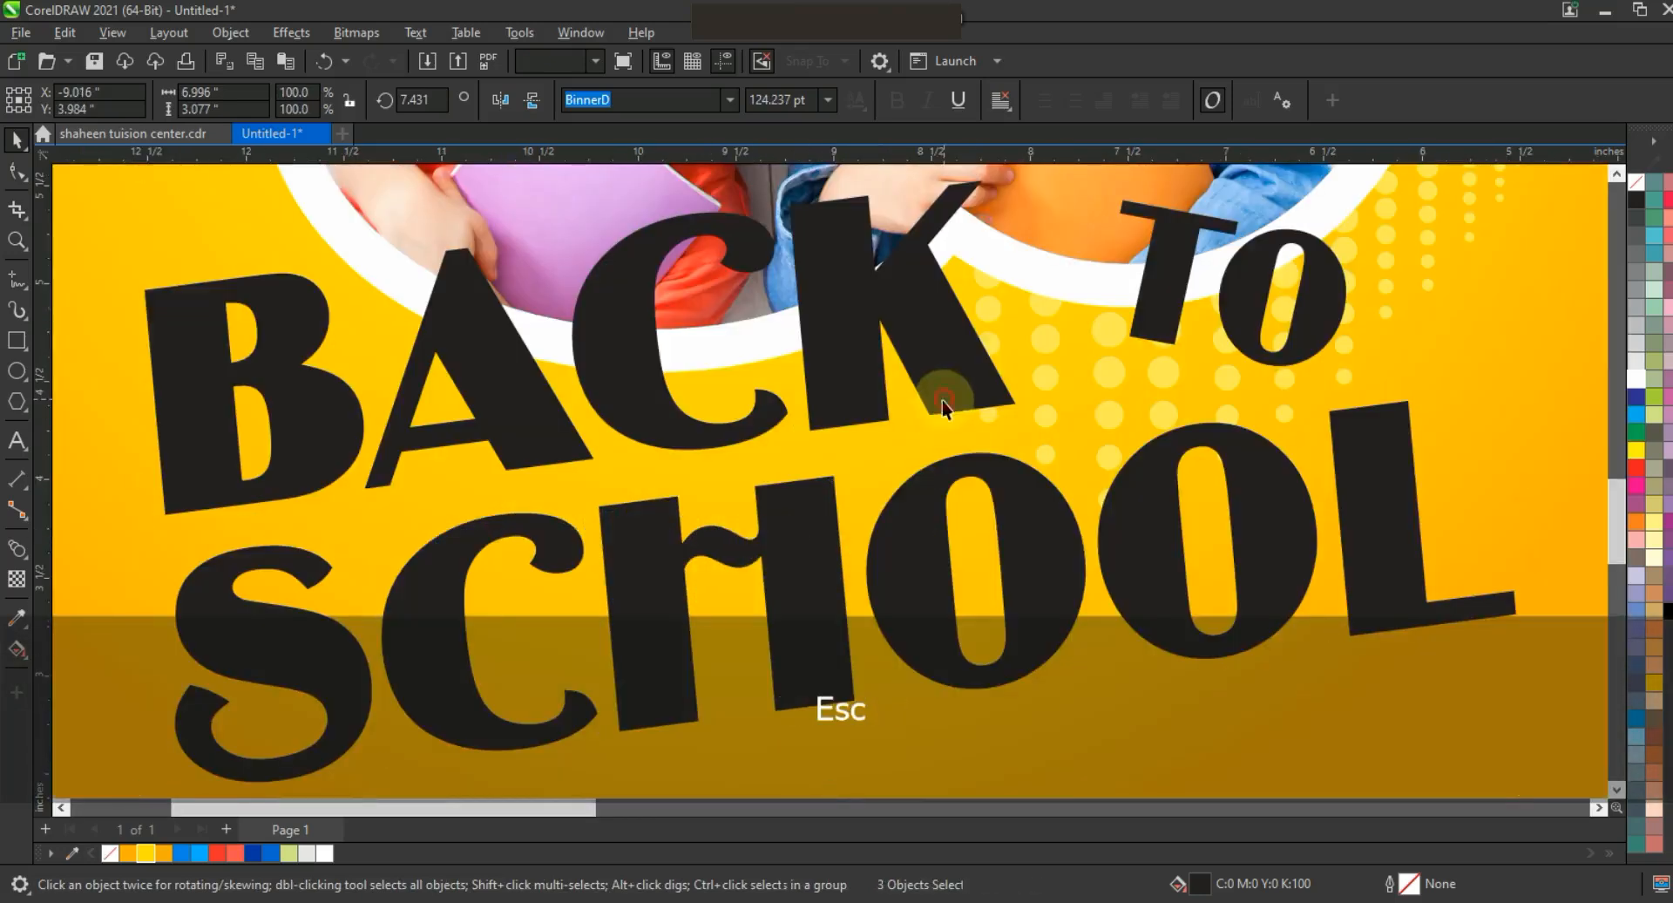
pyautogui.press('F3')
# Duplicate the headline straight below the original, convert the copy to curves, and weld it into one shape
pyautogui.keyDown('shift'); pyautogui.click(976, 511); pyautogui.keyUp('shift')
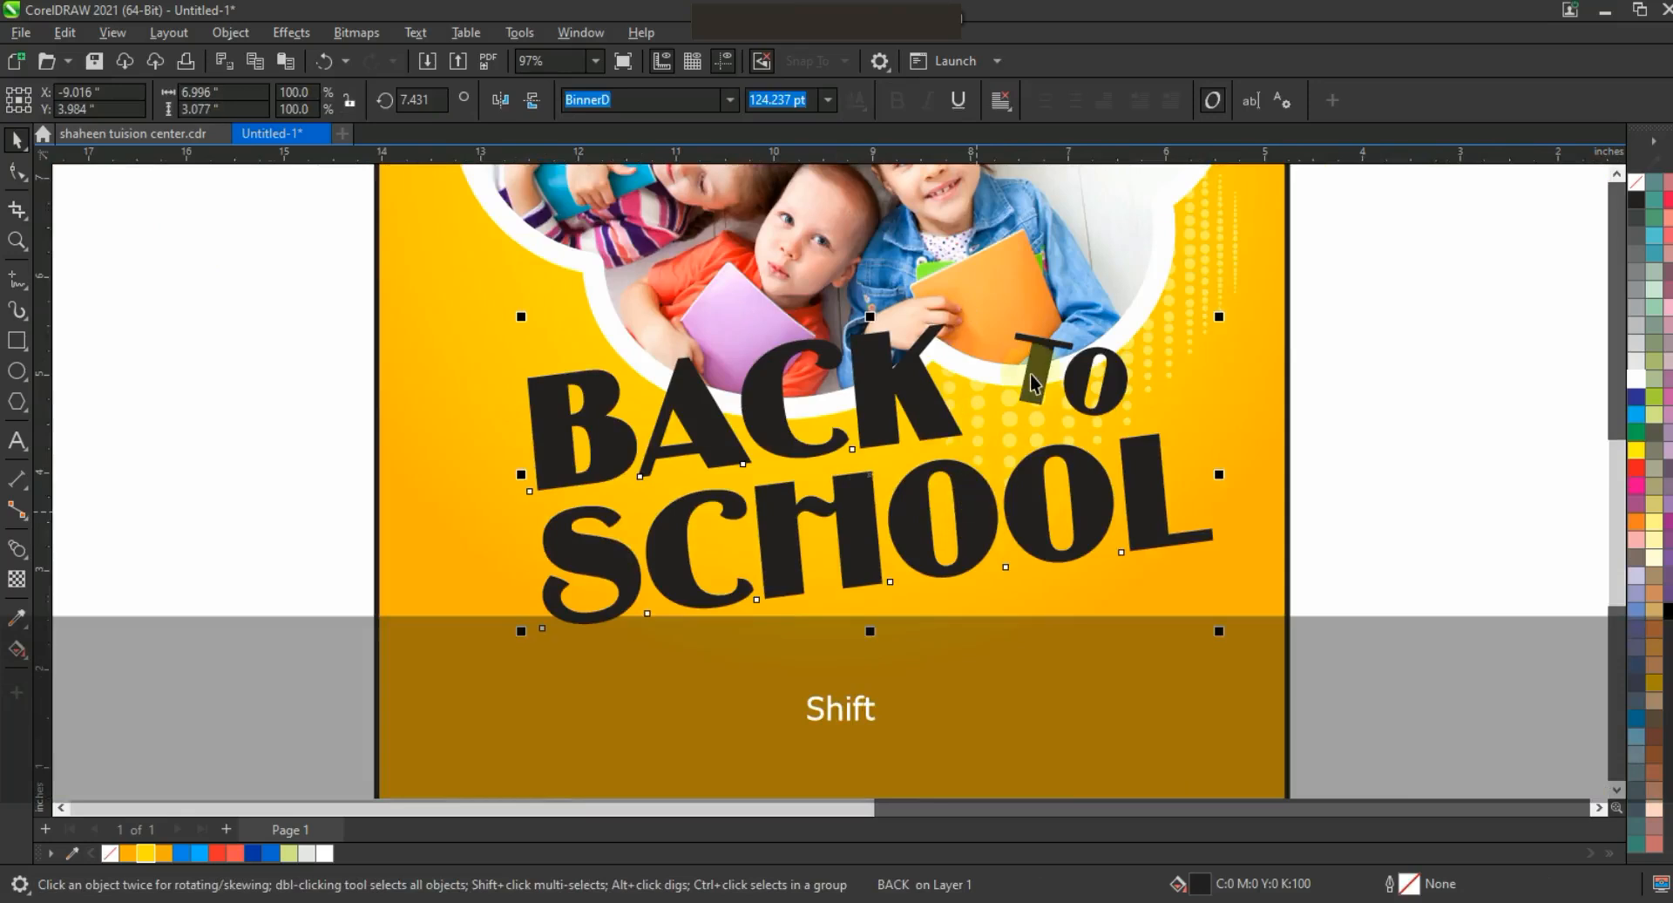
pyautogui.moveTo(1036, 374); pyautogui.dragTo(1043, 676)
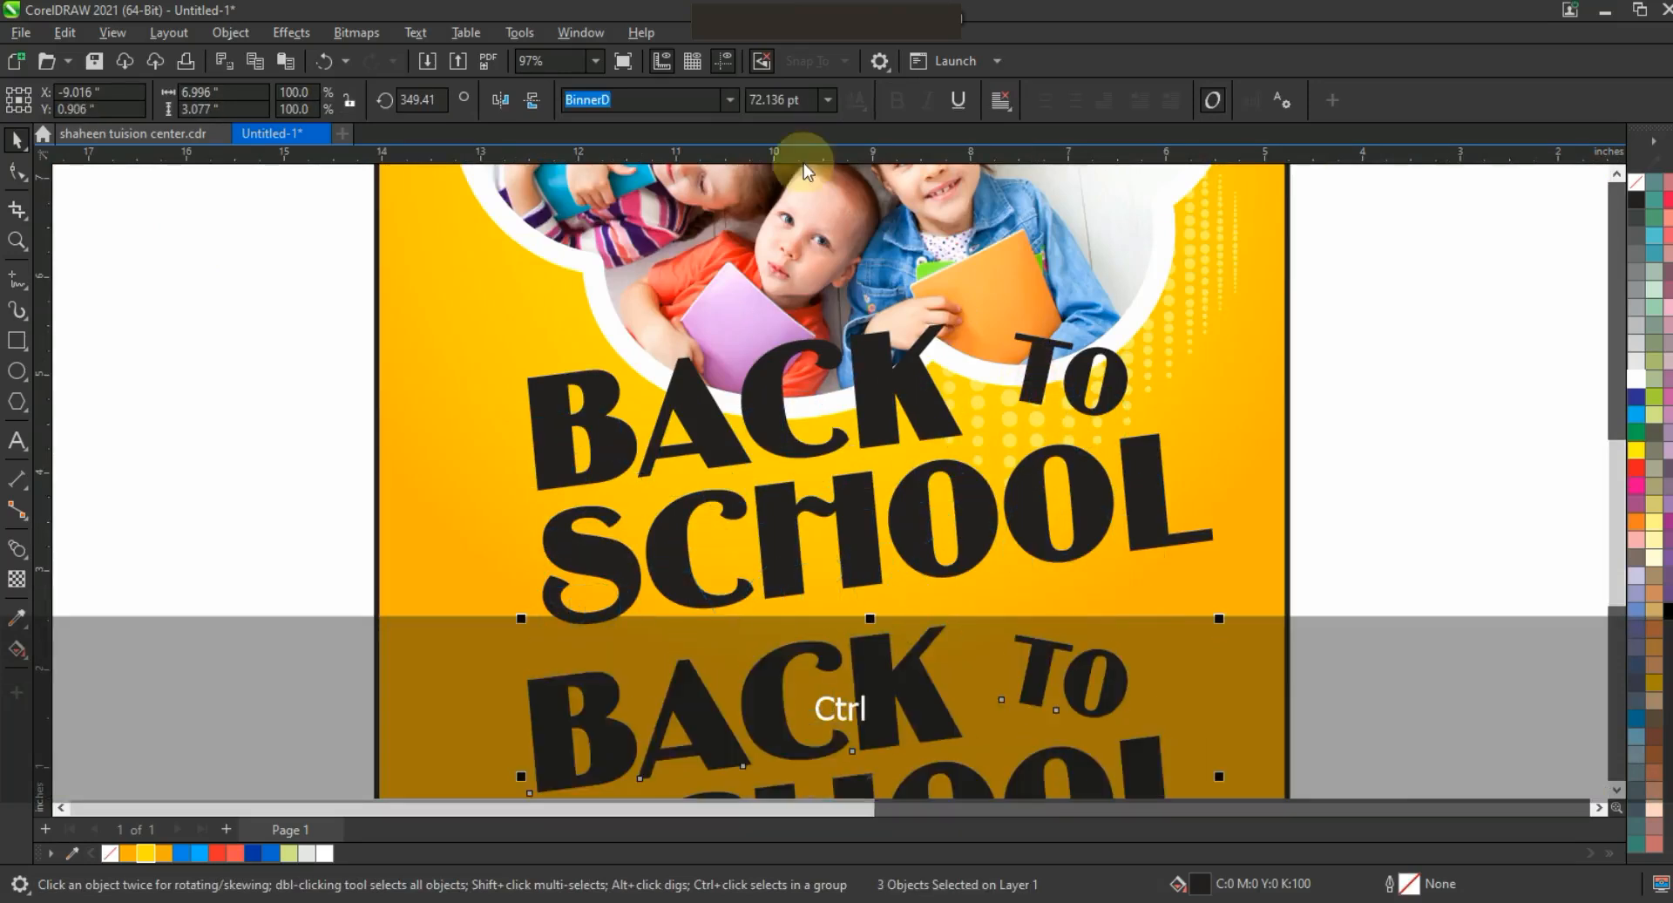
pyautogui.hotkey('shift', 'F2')
pyautogui.press('F3')
pyautogui.hotkey('ctrl', 'q')
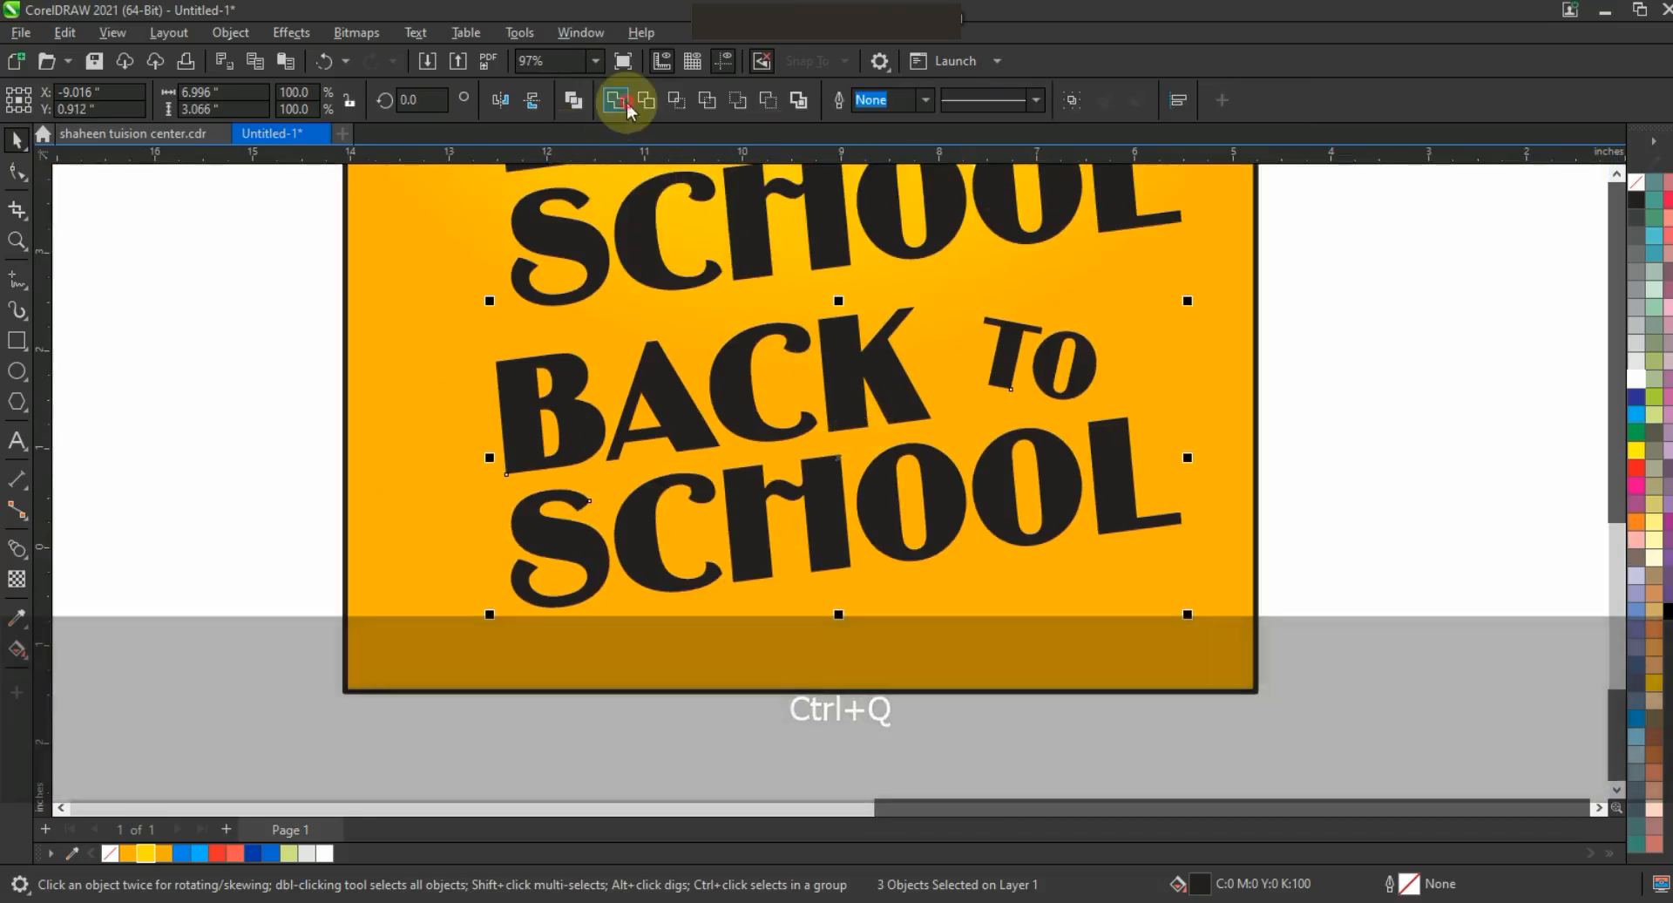
pyautogui.click(26, 564)
pyautogui.click(77, 572)
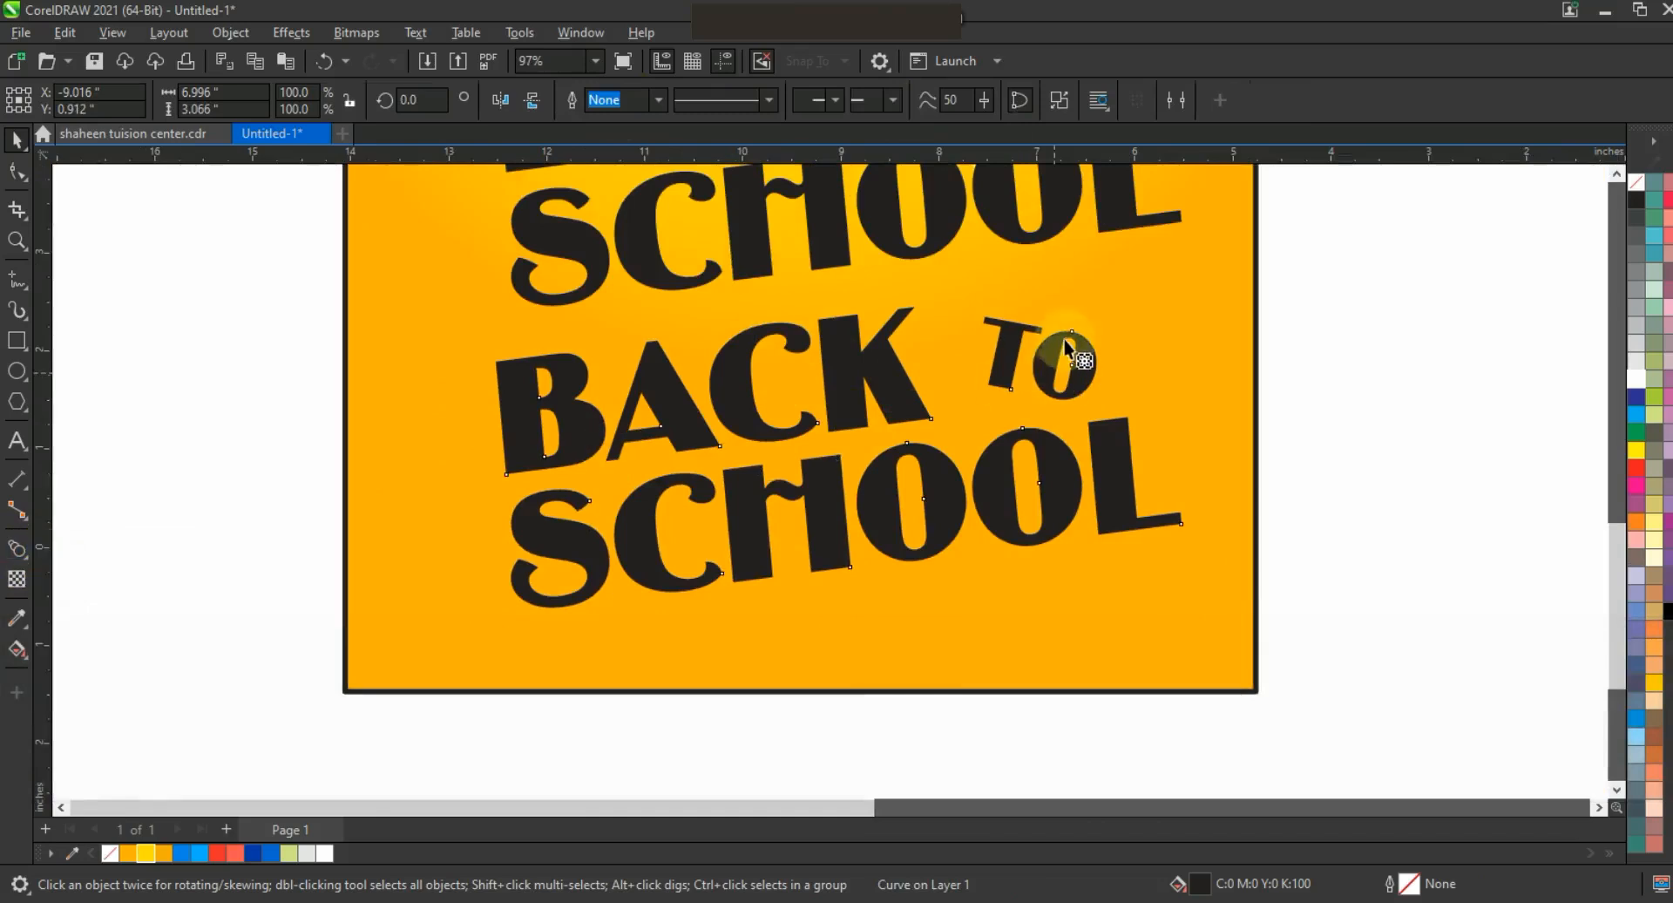
# Add a one-step outside contour of about 0.147 inches to the welded headline copy and break the contour apart
pyautogui.moveTo(1075, 348); pyautogui.dragTo(1076, 291)
pyautogui.click(15, 147)
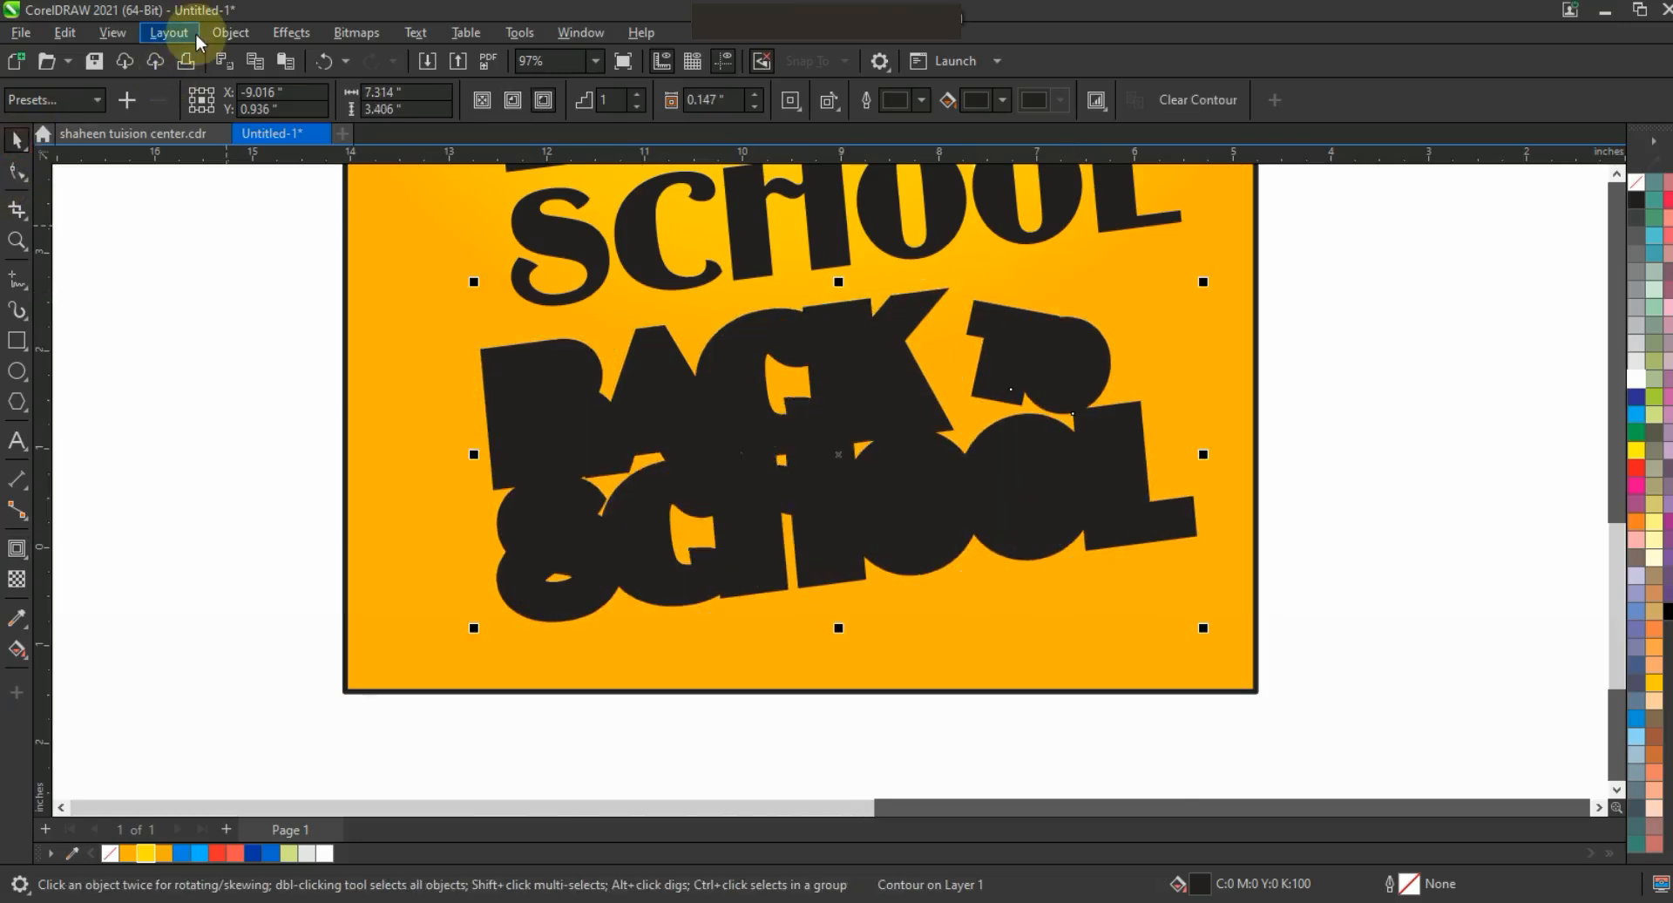
pyautogui.click(169, 32)
pyautogui.moveTo(230, 32)
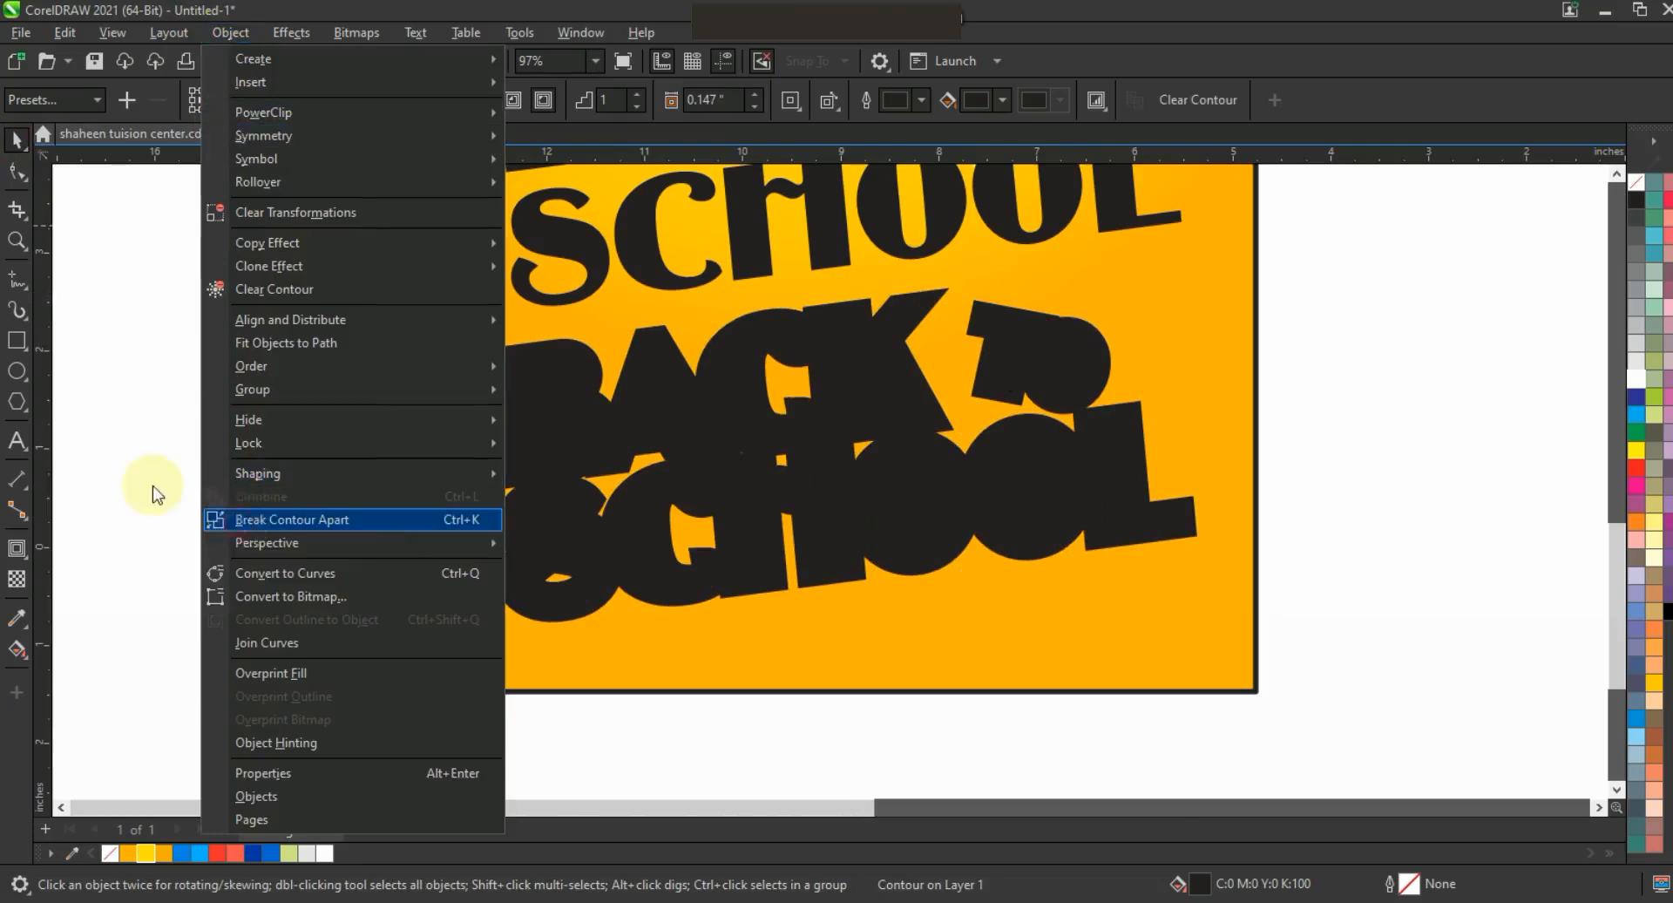
pyautogui.click(153, 486)
# Fill the separated contour shape with white and place it behind the black lettering
pyautogui.click(512, 608)
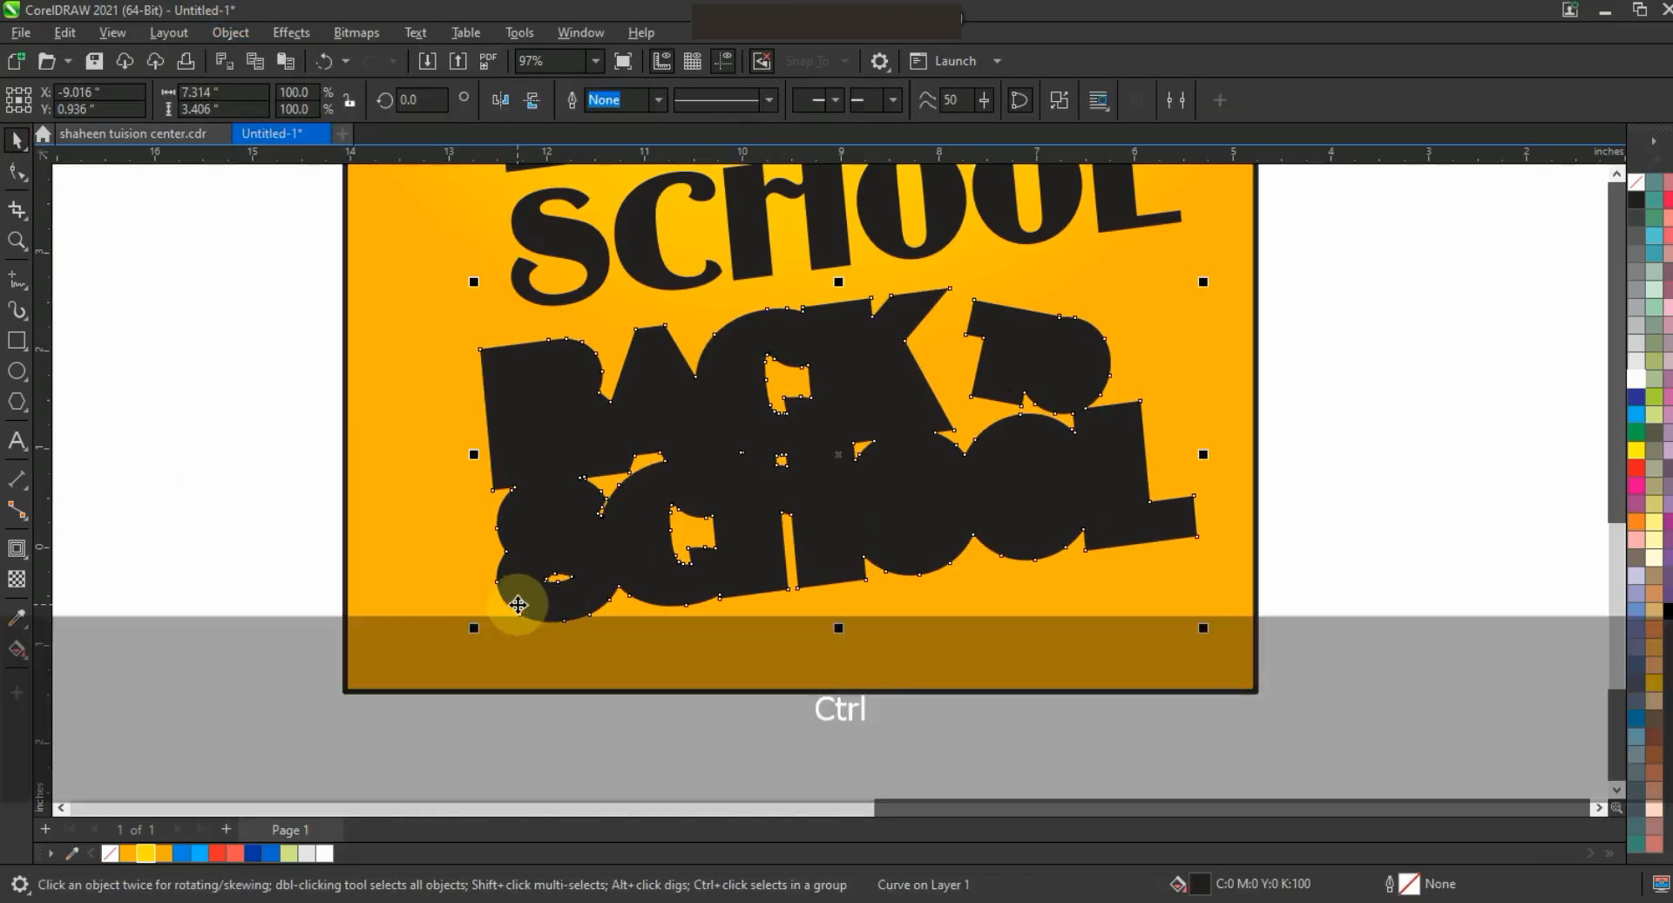
pyautogui.click(1636, 380)
pyautogui.hotkey('ctrl', 'pagedown')
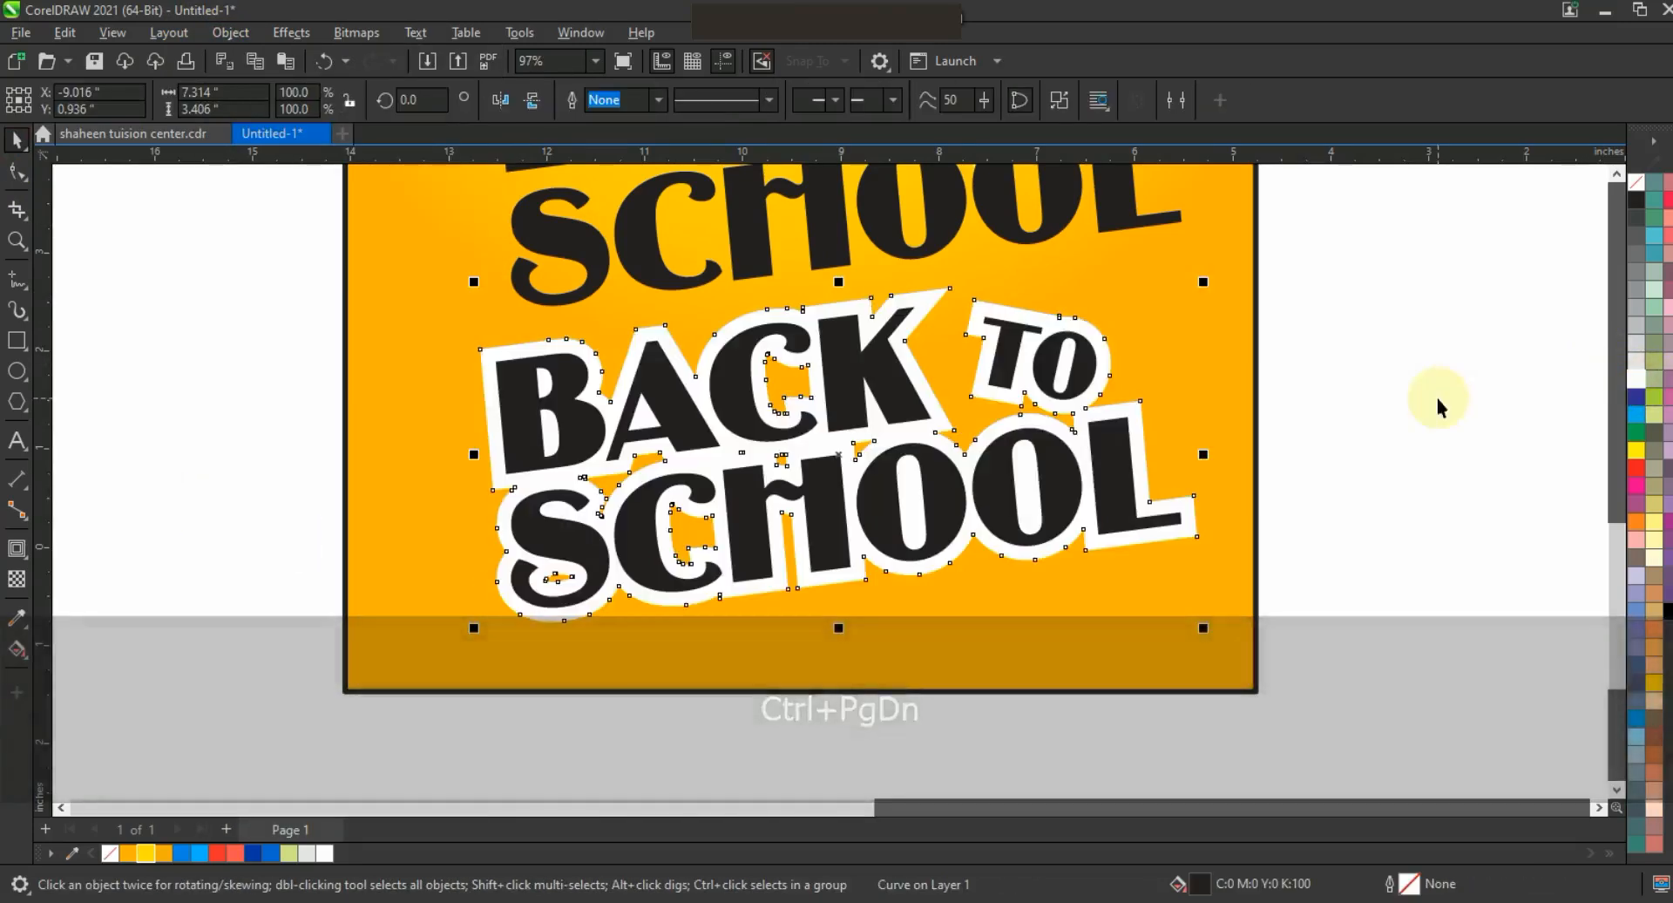
# Break the black lettering apart and recombine its pieces into three separate curves, "BACK", "TO" and "SCHOOL"
pyautogui.click(1054, 461)
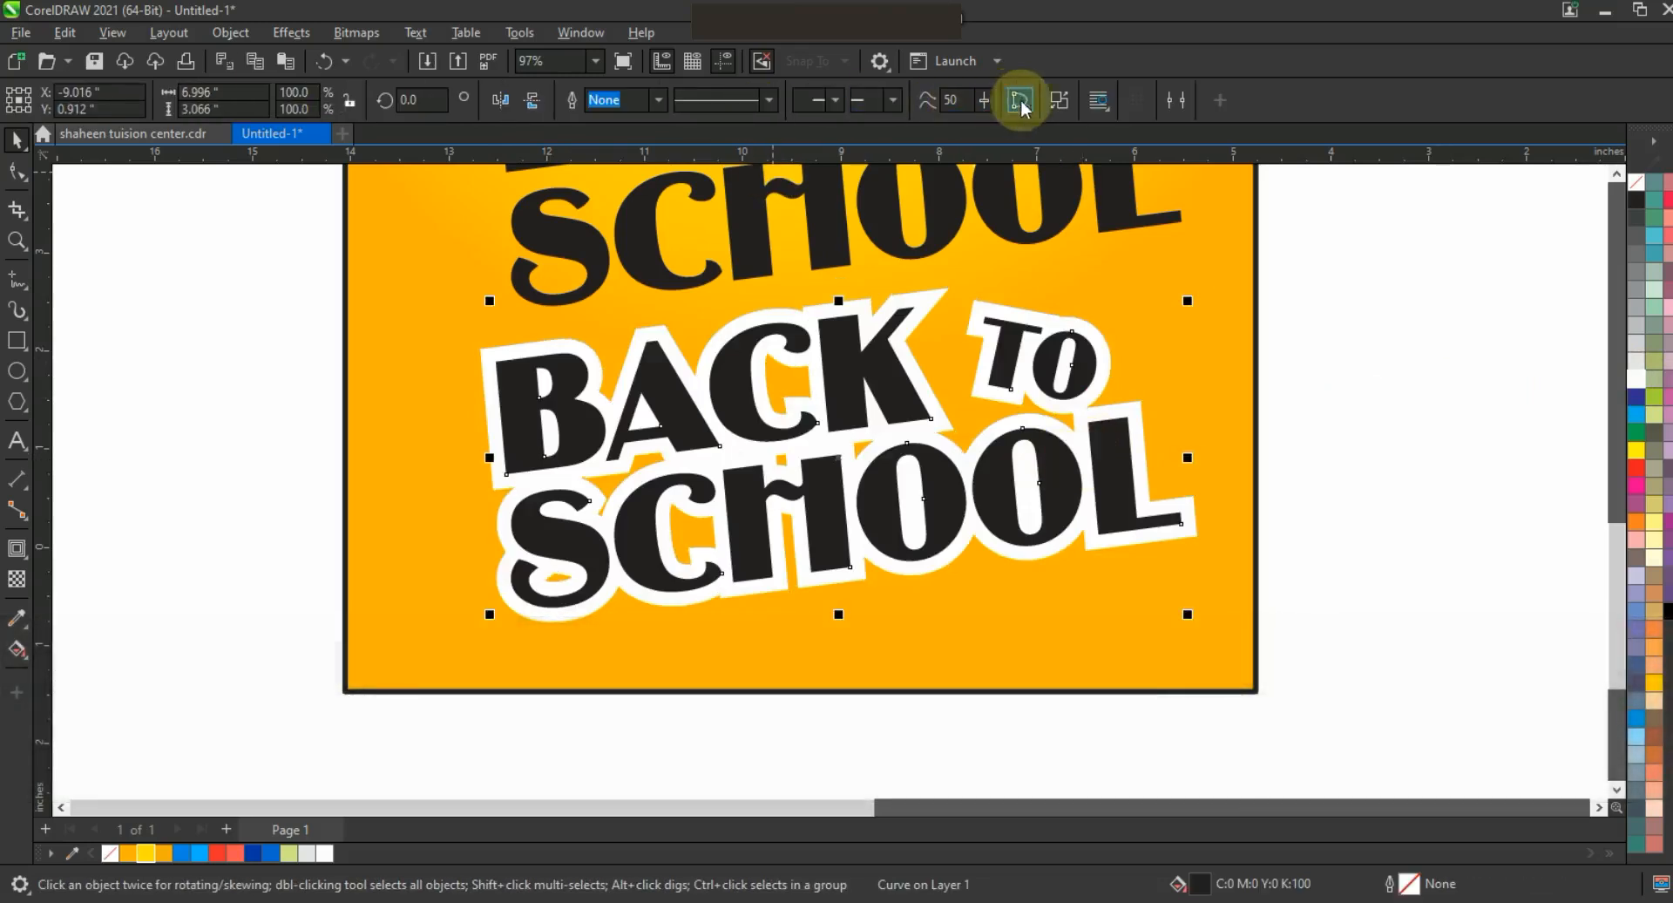
pyautogui.click(1059, 99)
pyautogui.moveTo(245, 278); pyautogui.dragTo(990, 478)
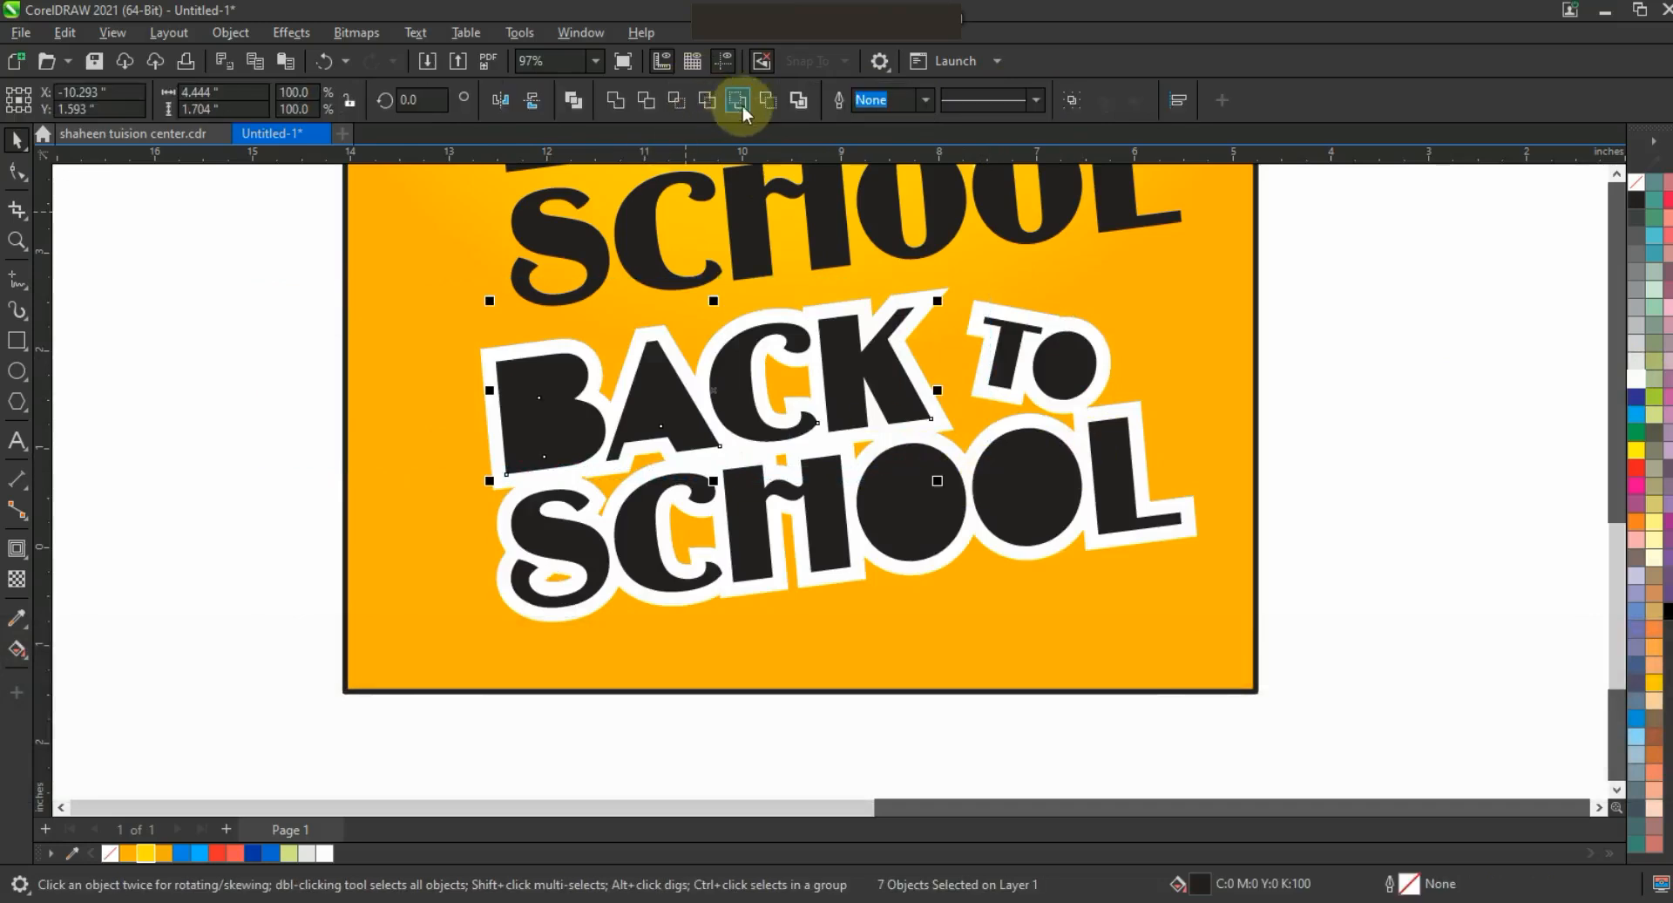
pyautogui.moveTo(1367, 279); pyautogui.dragTo(938, 413)
pyautogui.click(574, 101)
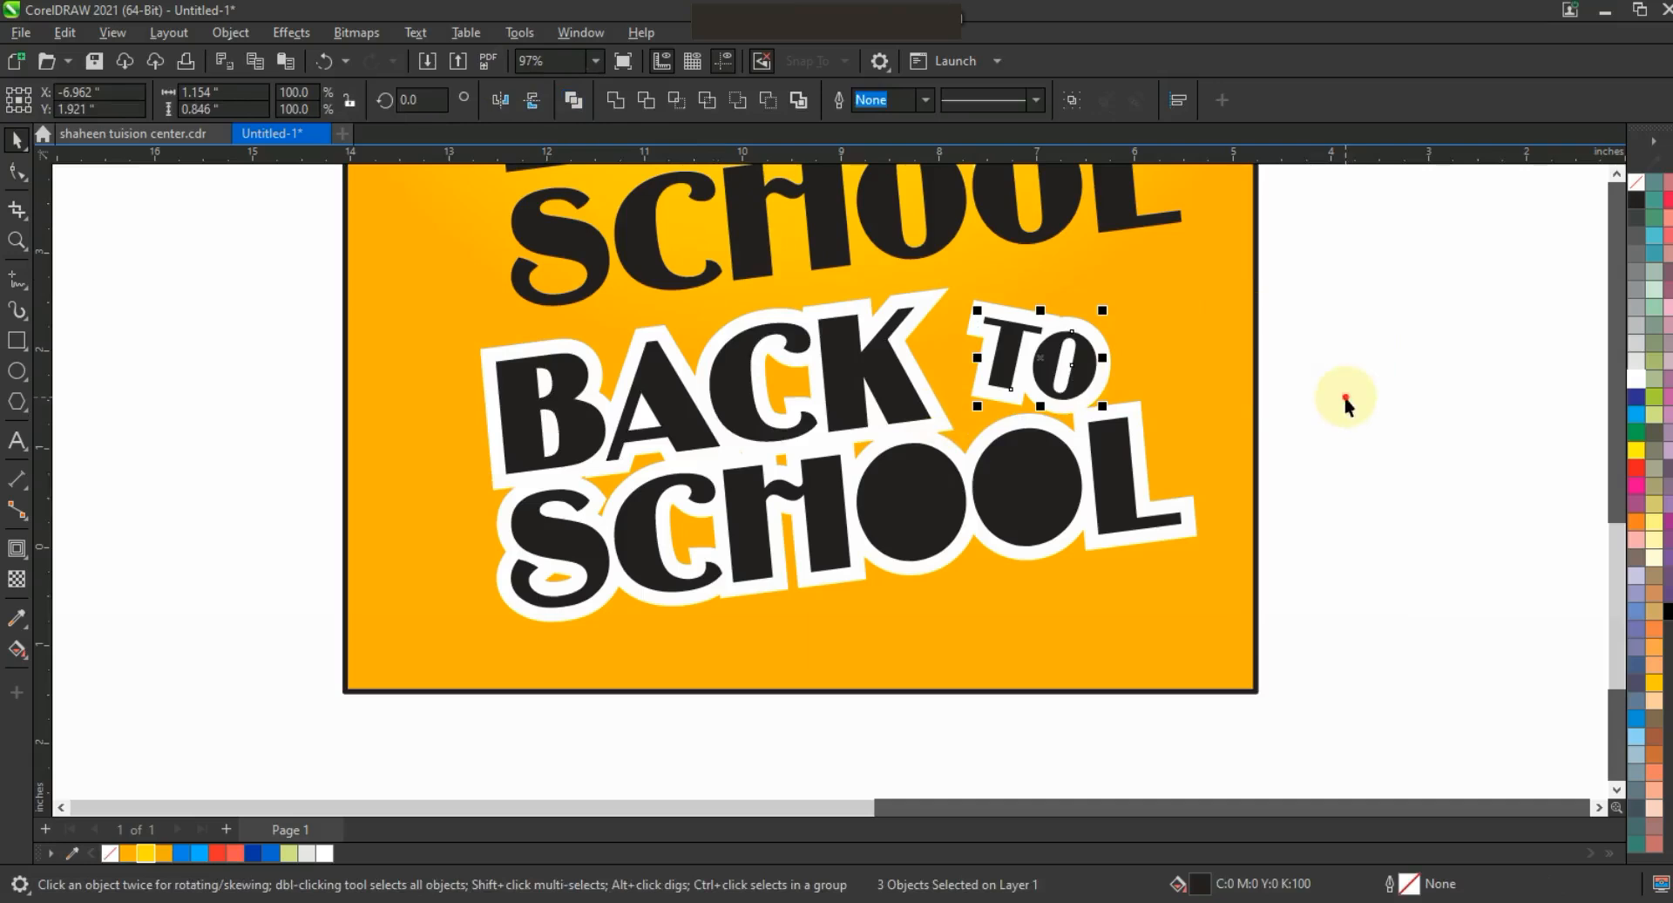
pyautogui.moveTo(611, 598); pyautogui.dragTo(494, 628)
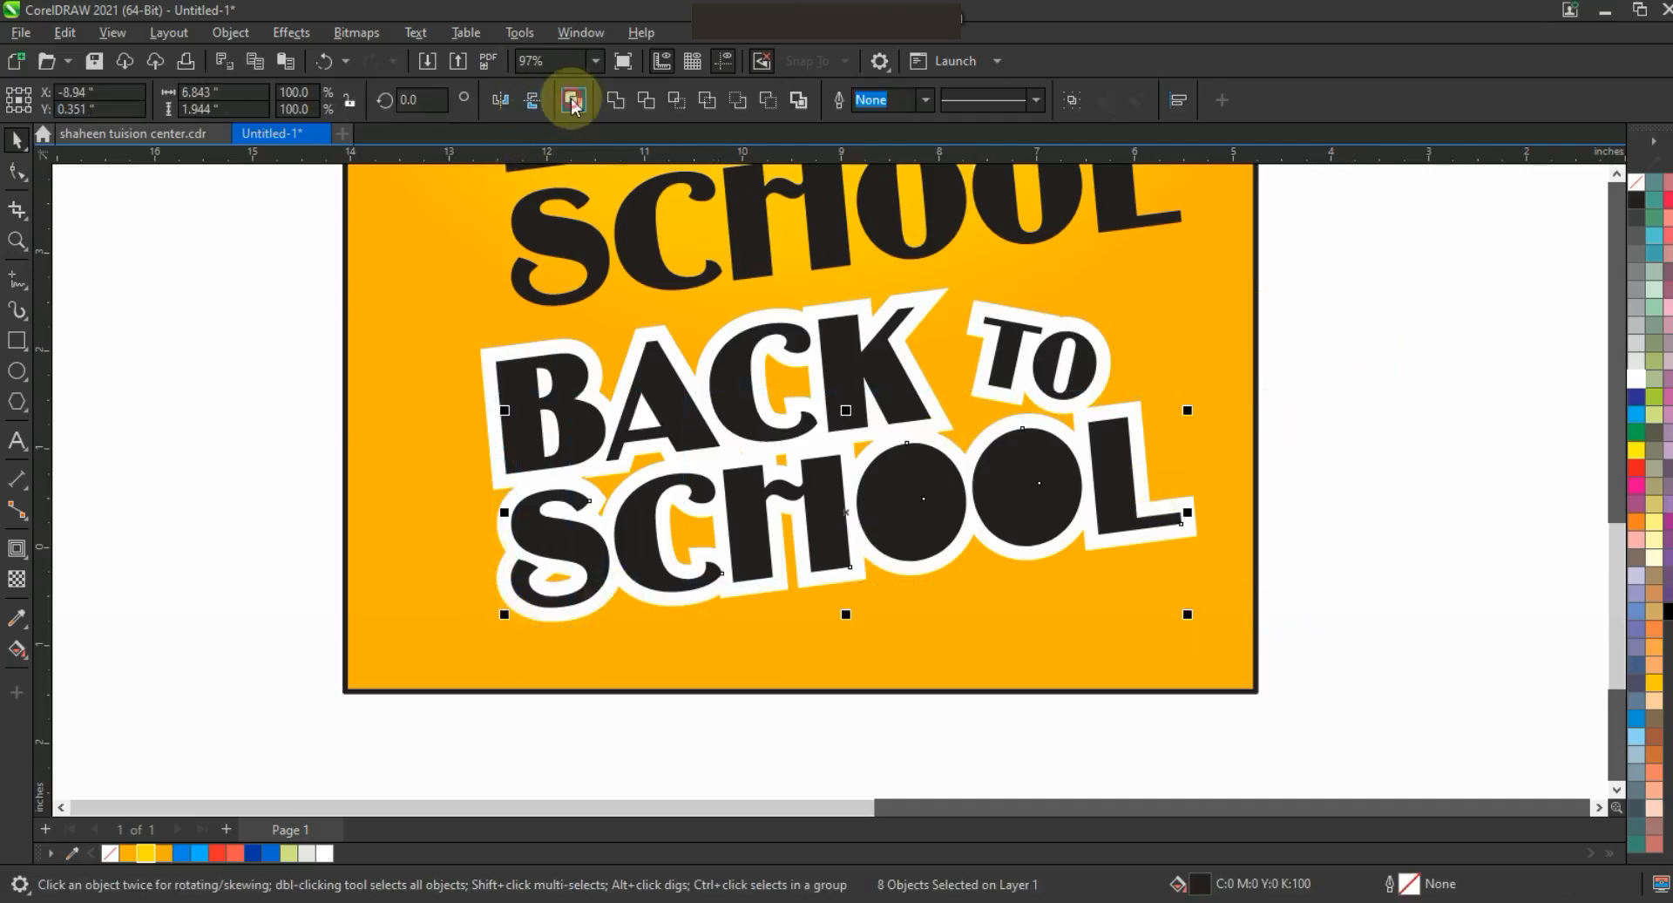
pyautogui.click(574, 101)
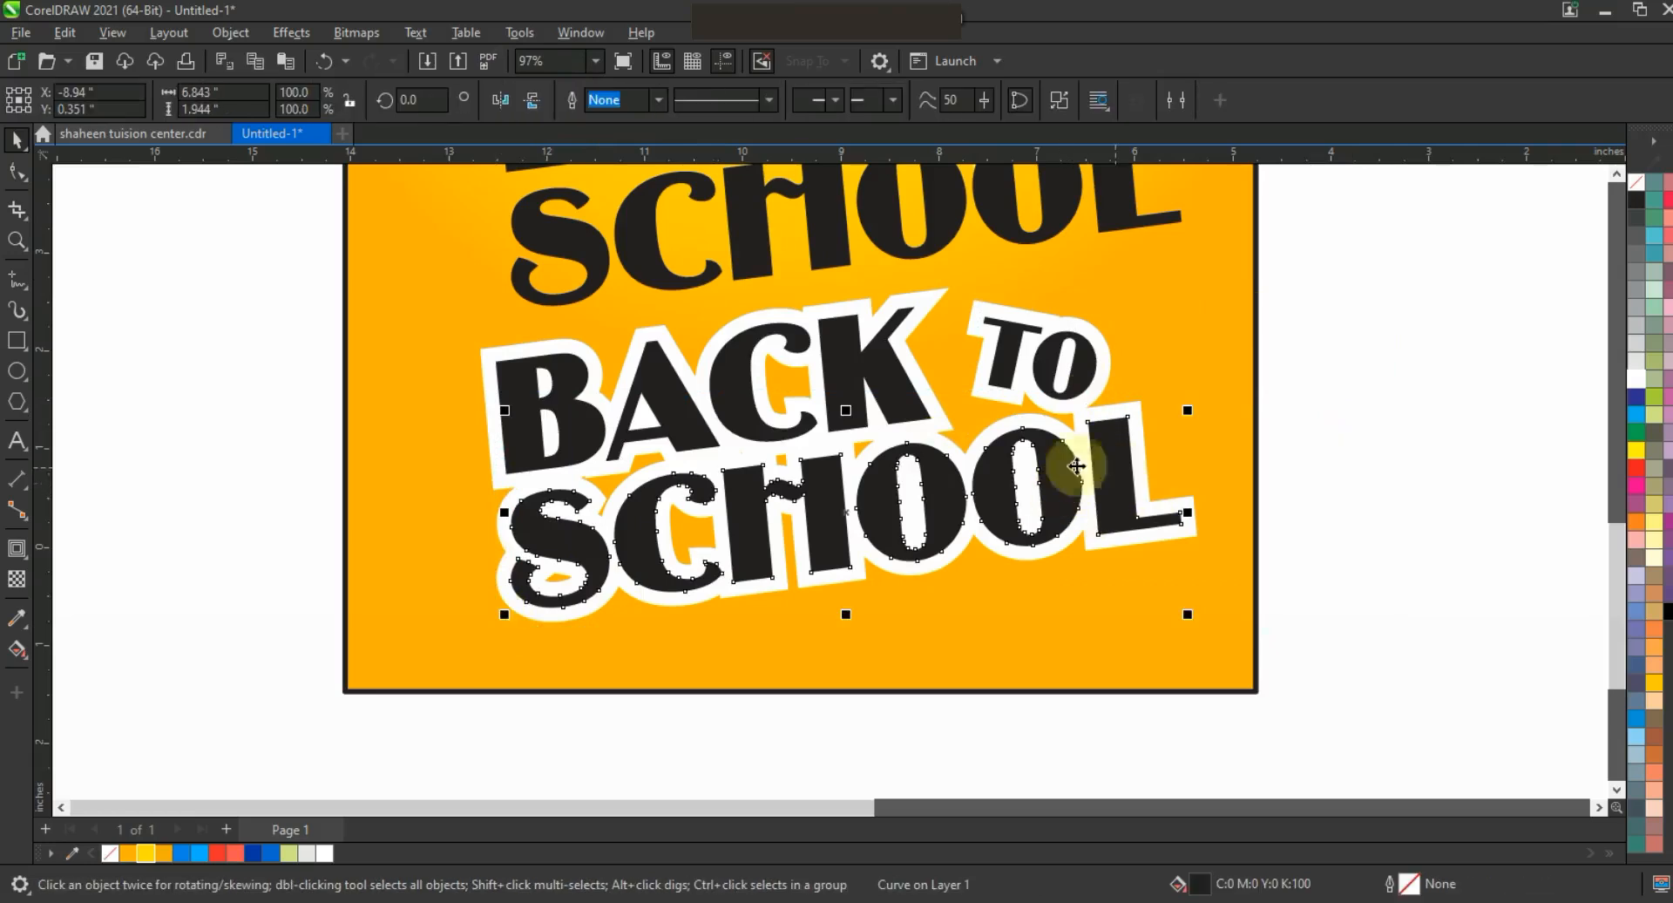
# Fill the "SCHOOL" curve with a near-vertical linear gradient from orange at the bottom to yellow at the top
pyautogui.click(162, 853)
pyautogui.press('g')
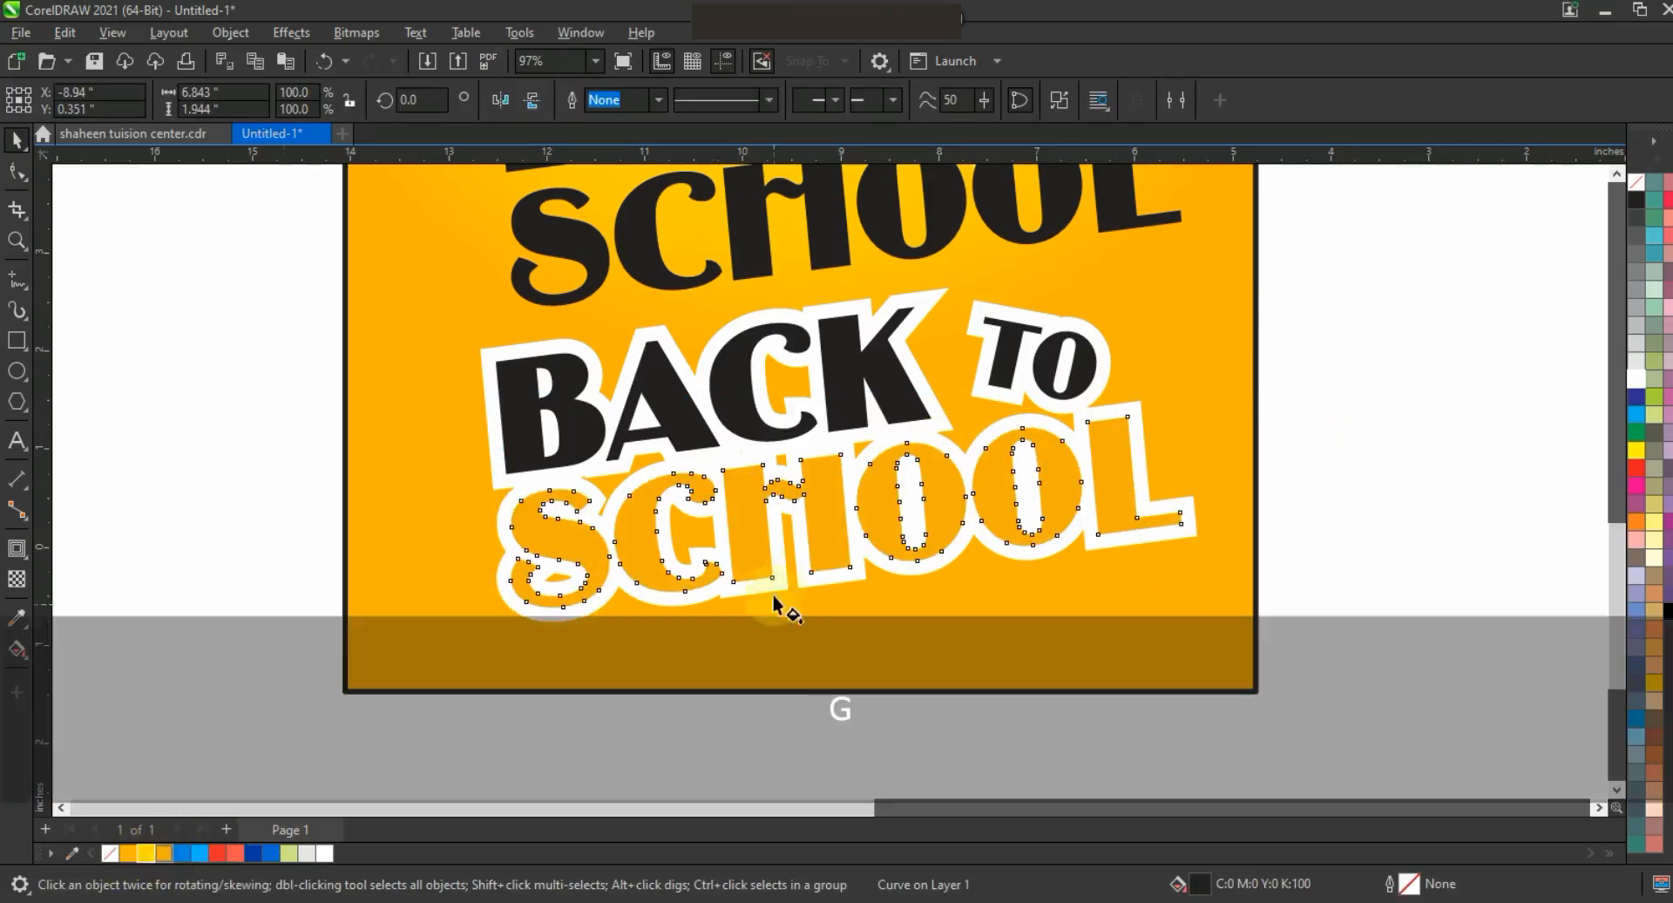
pyautogui.moveTo(766, 578); pyautogui.dragTo(766, 480)
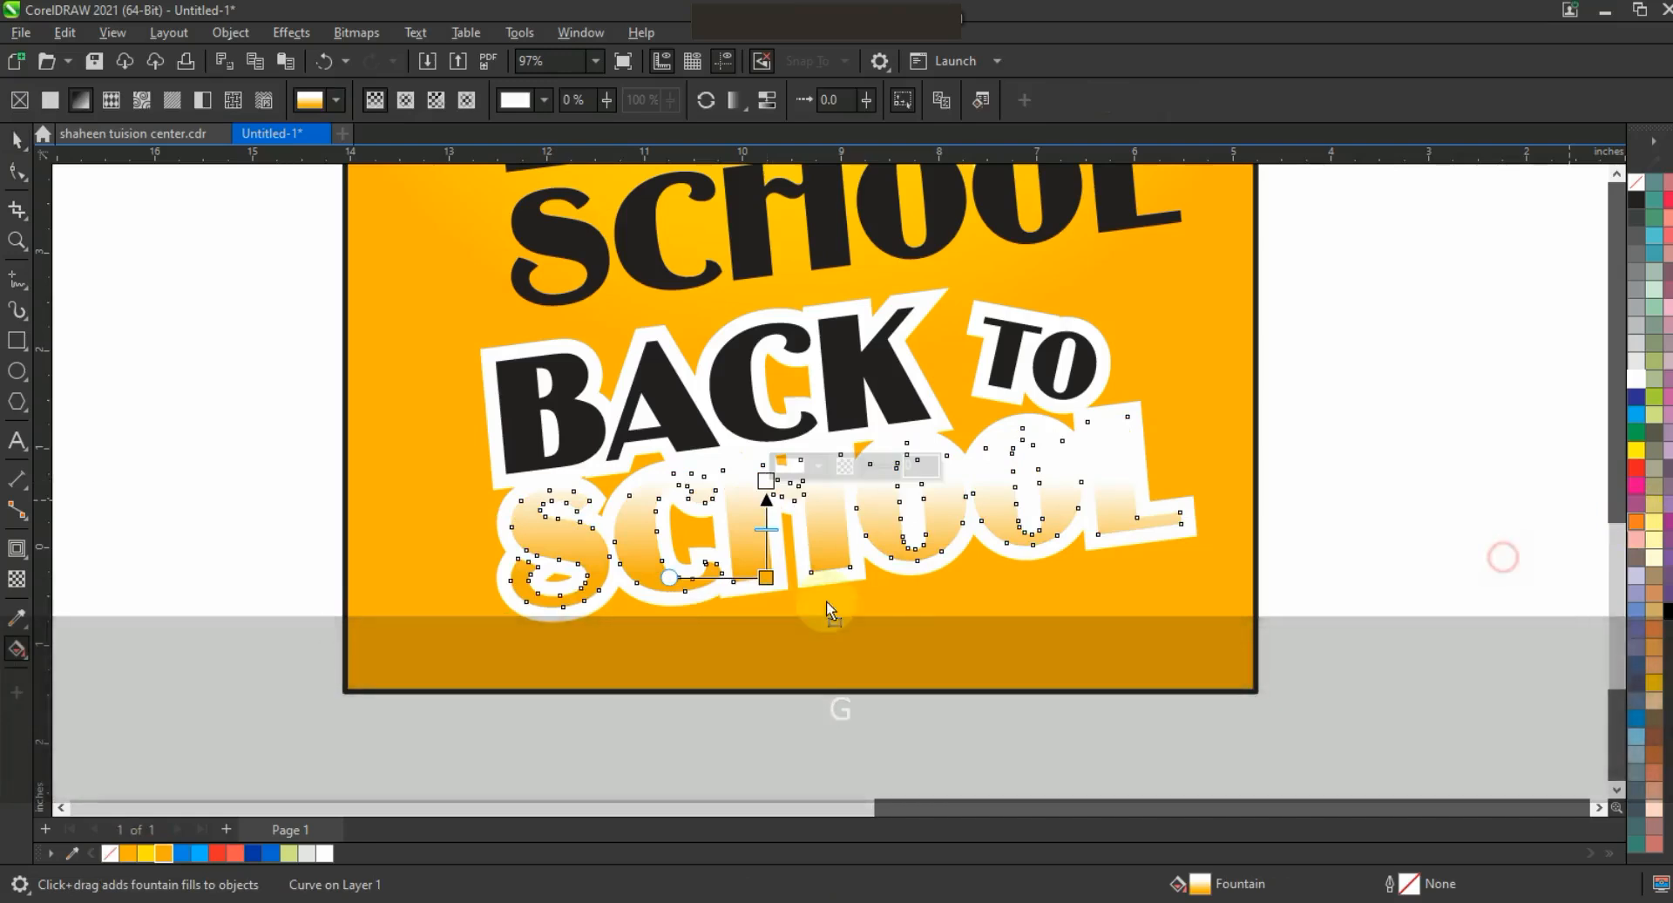
pyautogui.moveTo(1636, 521); pyautogui.dragTo(766, 578)
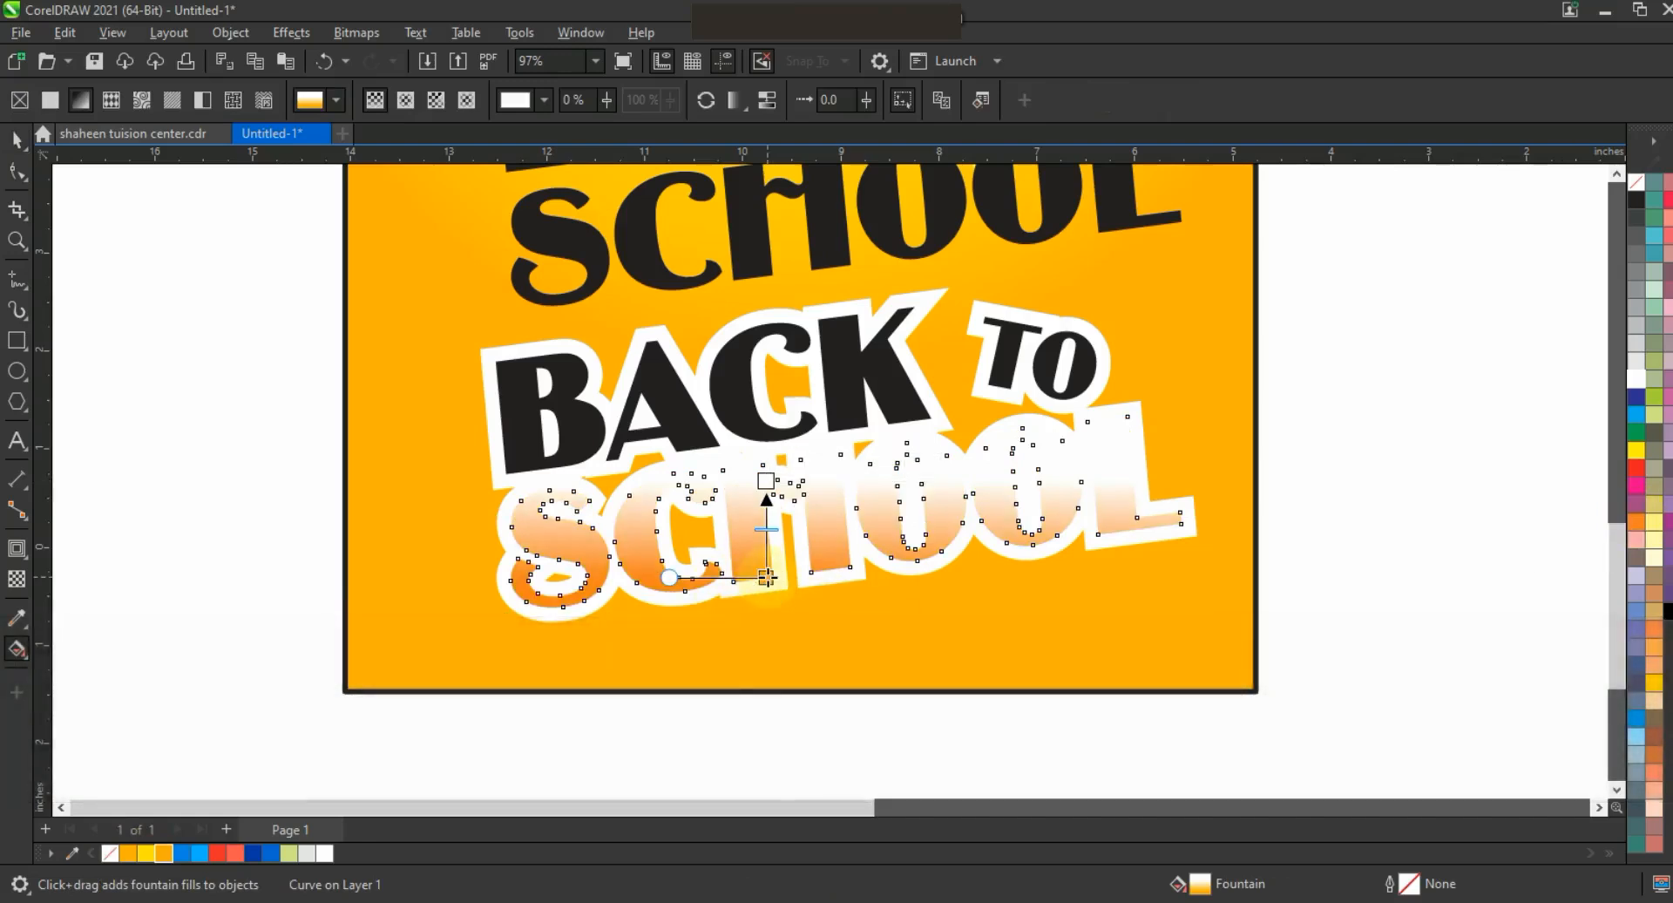
pyautogui.moveTo(146, 853); pyautogui.dragTo(764, 480)
pyautogui.click(755, 461)
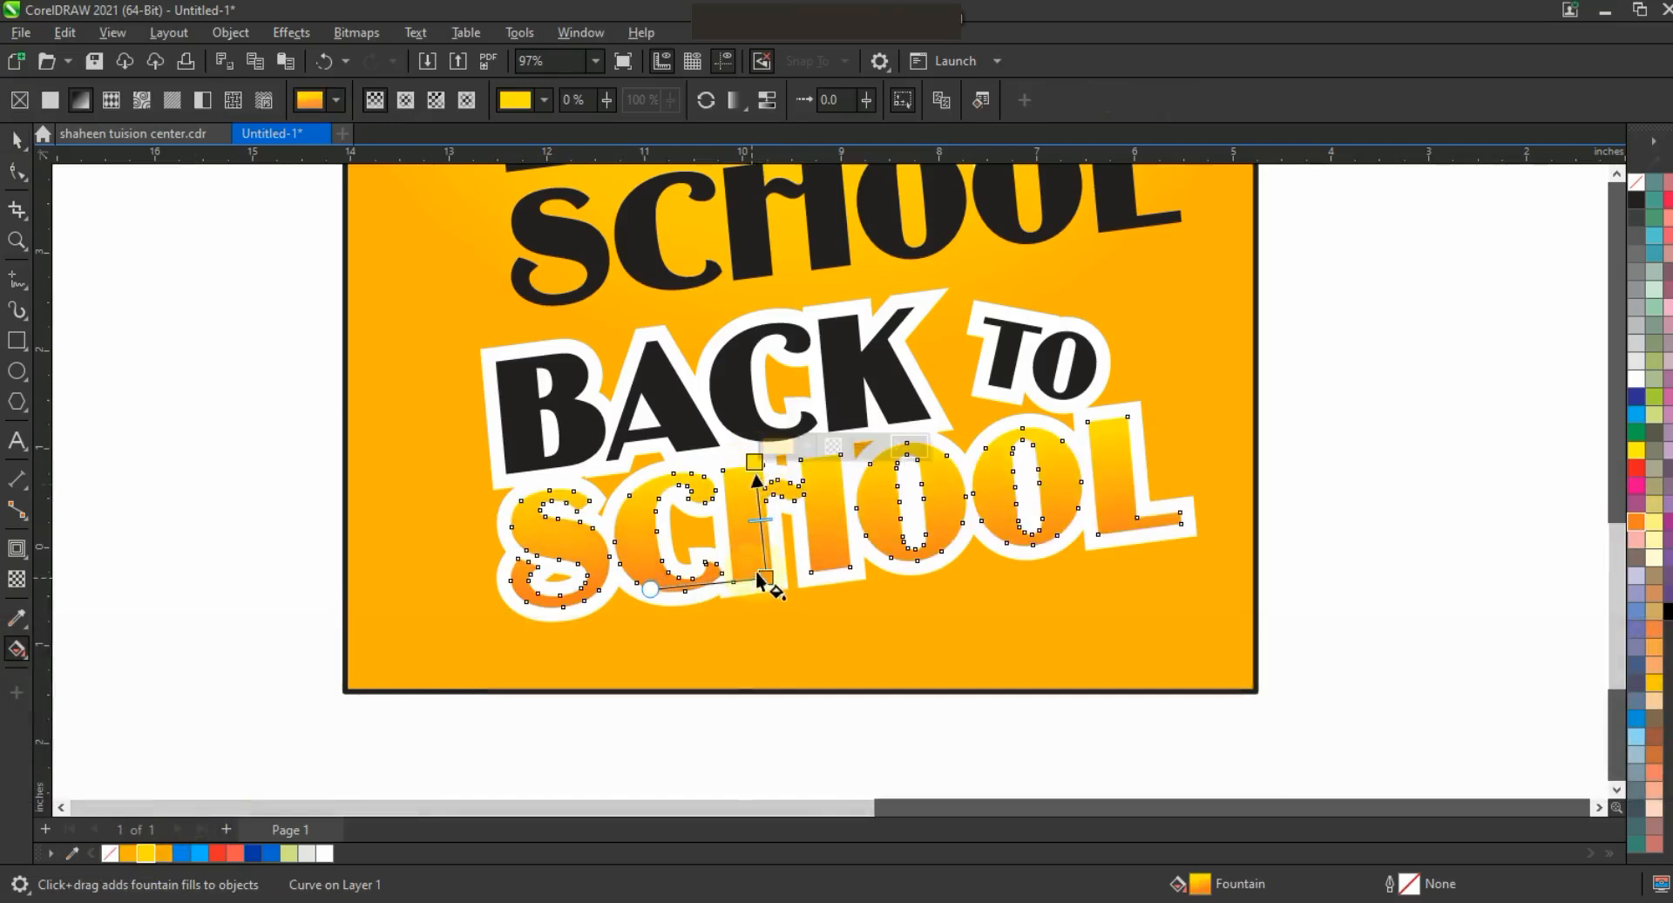
pyautogui.moveTo(764, 574); pyautogui.dragTo(760, 555)
pyautogui.moveTo(754, 461); pyautogui.dragTo(751, 471)
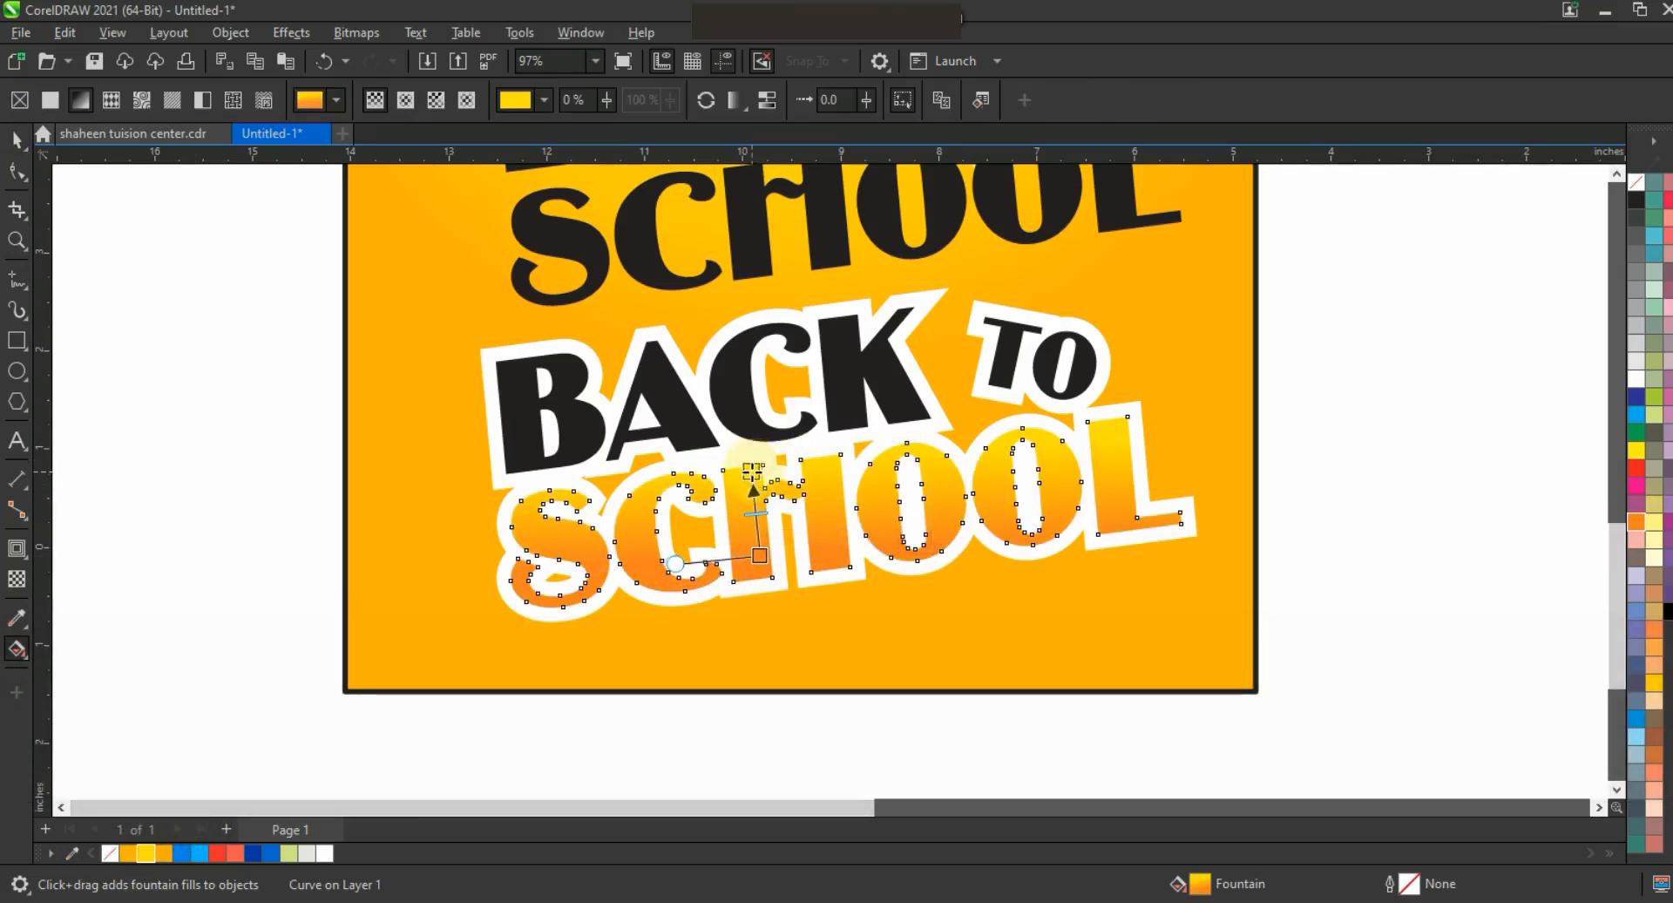
# Fill the "BACK" curve with a near-vertical linear gradient from red #EE2B29 at the bottom to lighter red at the top
pyautogui.click(17, 139)
pyautogui.click(740, 418)
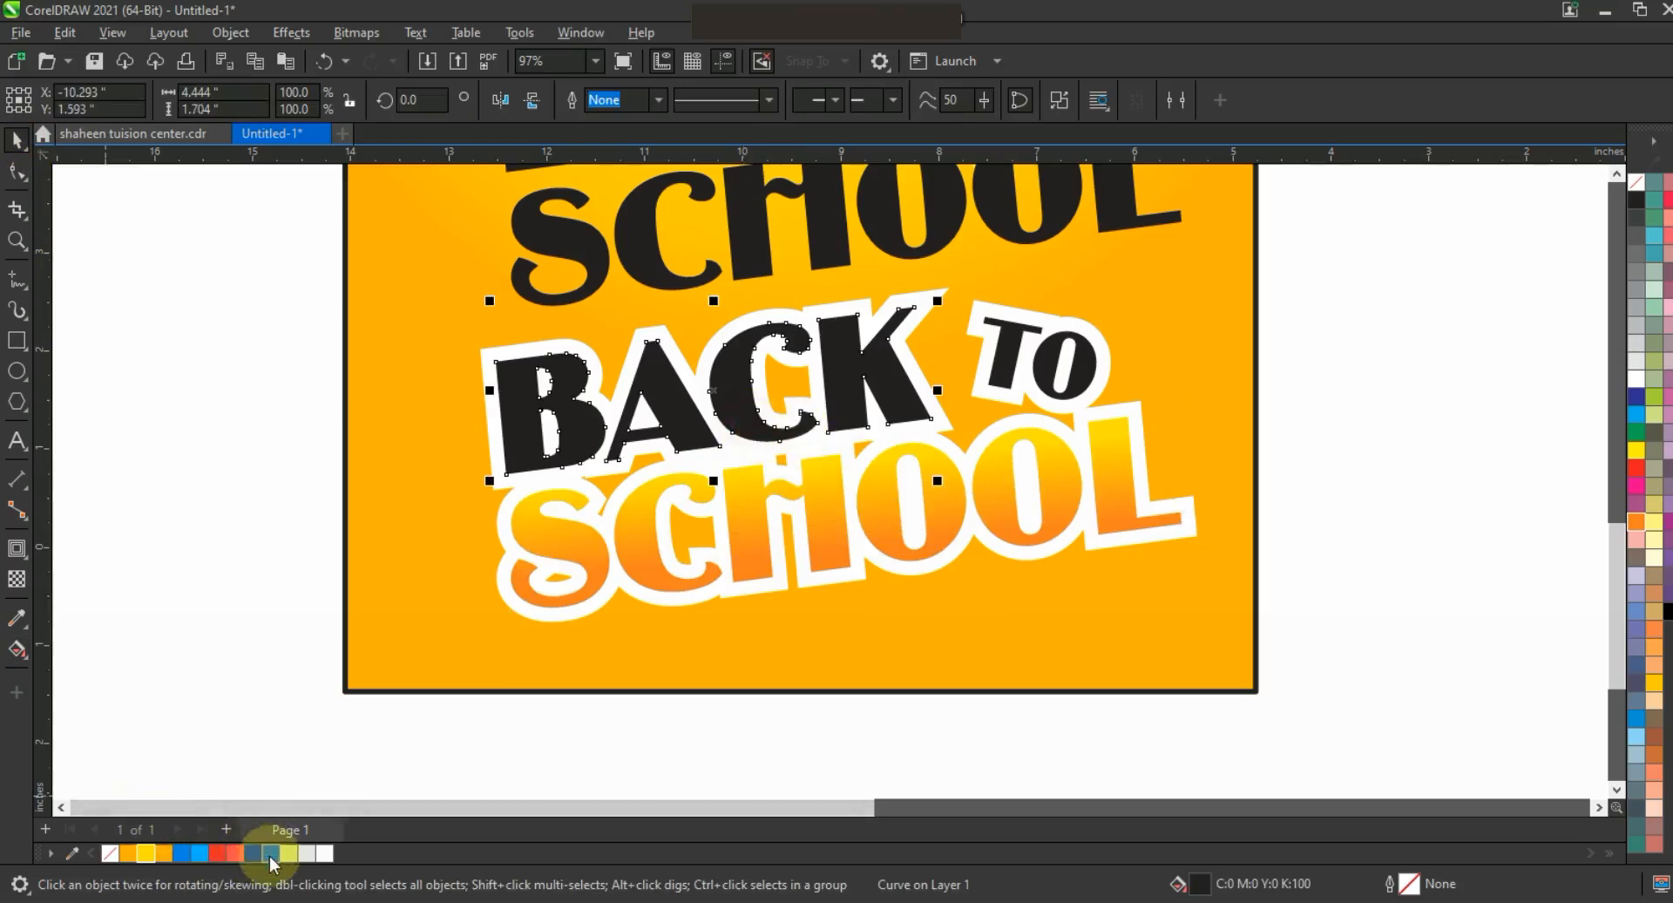
pyautogui.click(217, 853)
pyautogui.press('g')
pyautogui.moveTo(679, 440); pyautogui.dragTo(660, 357)
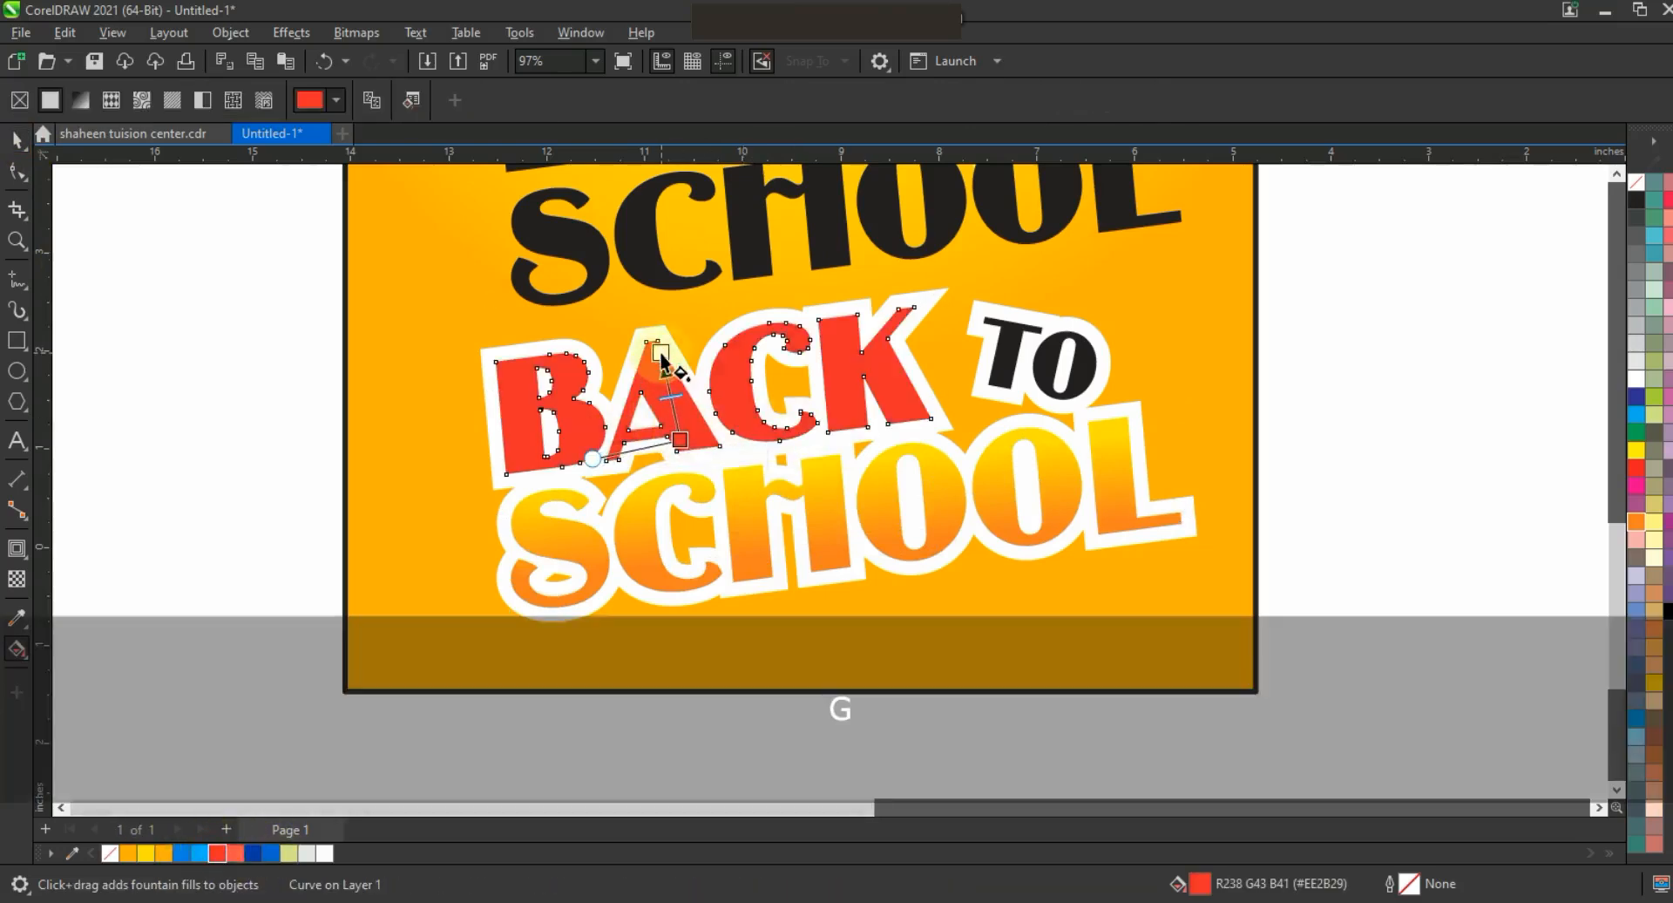
pyautogui.moveTo(235, 853); pyautogui.dragTo(660, 353)
pyautogui.moveTo(679, 440); pyautogui.dragTo(665, 441)
pyautogui.moveTo(661, 356); pyautogui.dragTo(658, 372)
pyautogui.moveTo(664, 442); pyautogui.dragTo(667, 436)
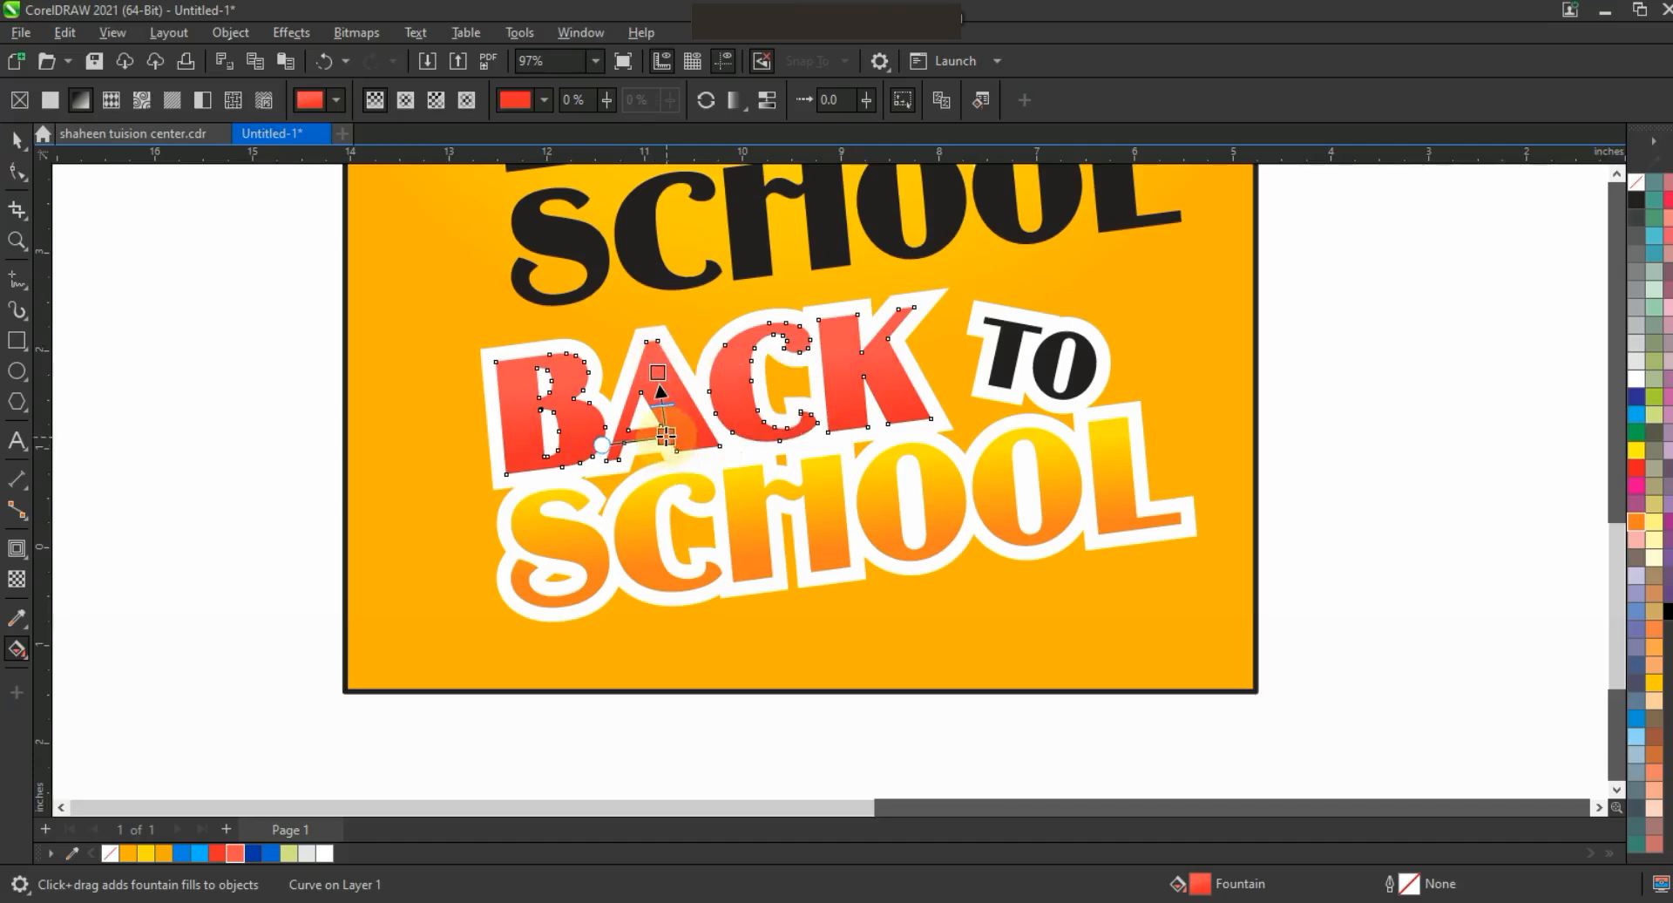
# Fill the black "TO" curve with solid dark blue from the document colours
pyautogui.click(15, 139)
pyautogui.click(1062, 384)
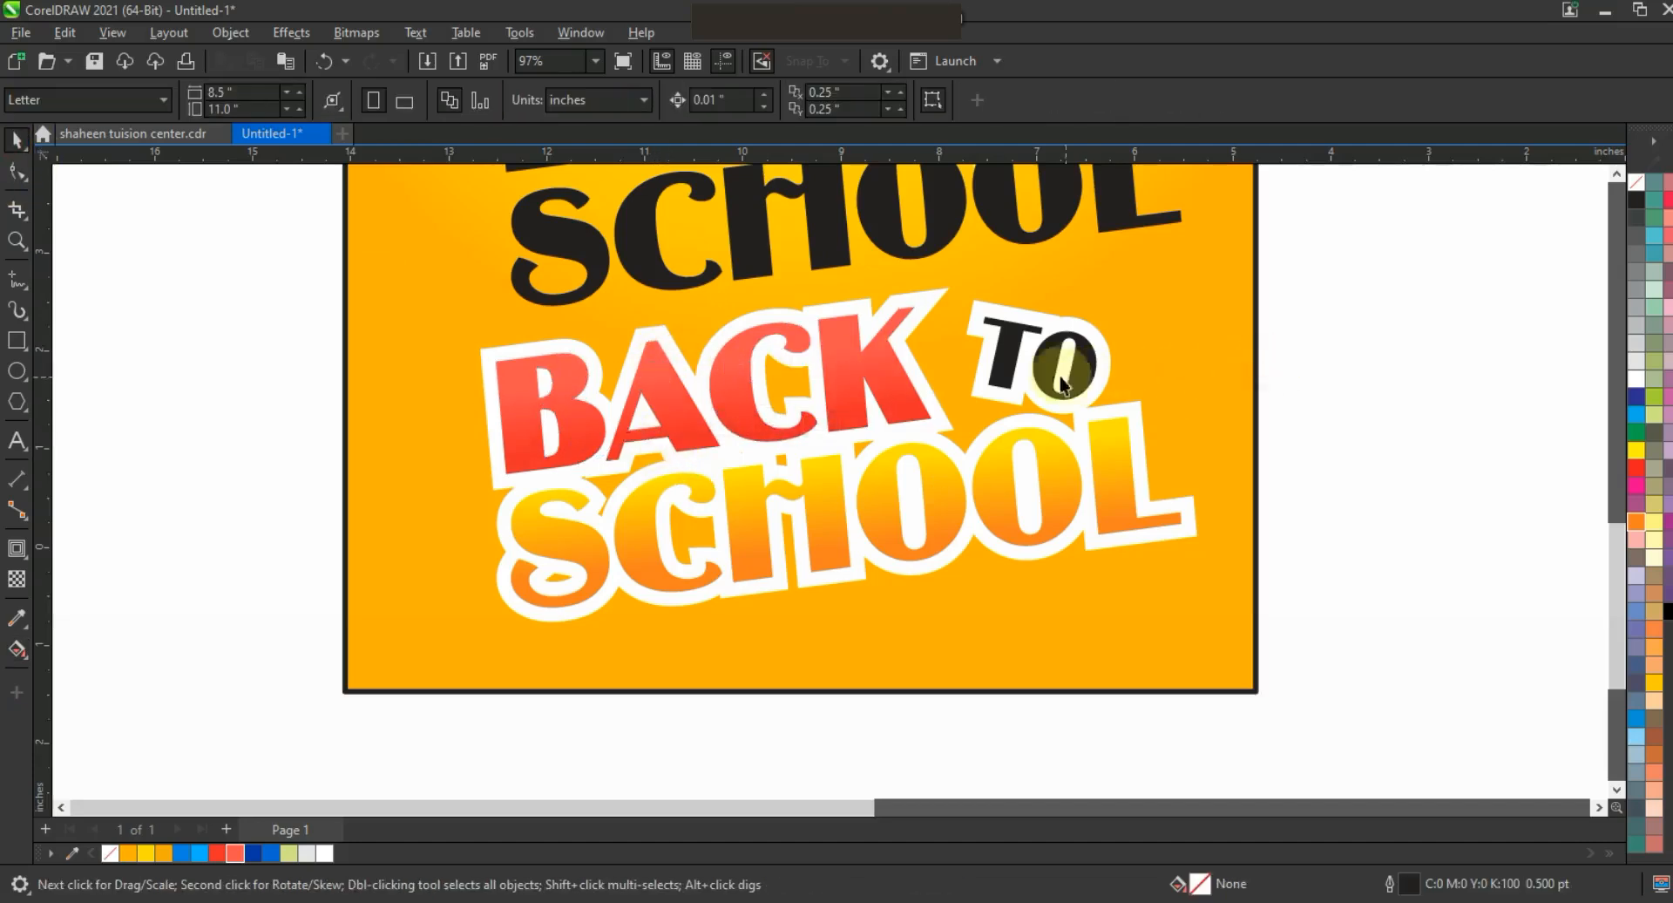
pyautogui.click(252, 853)
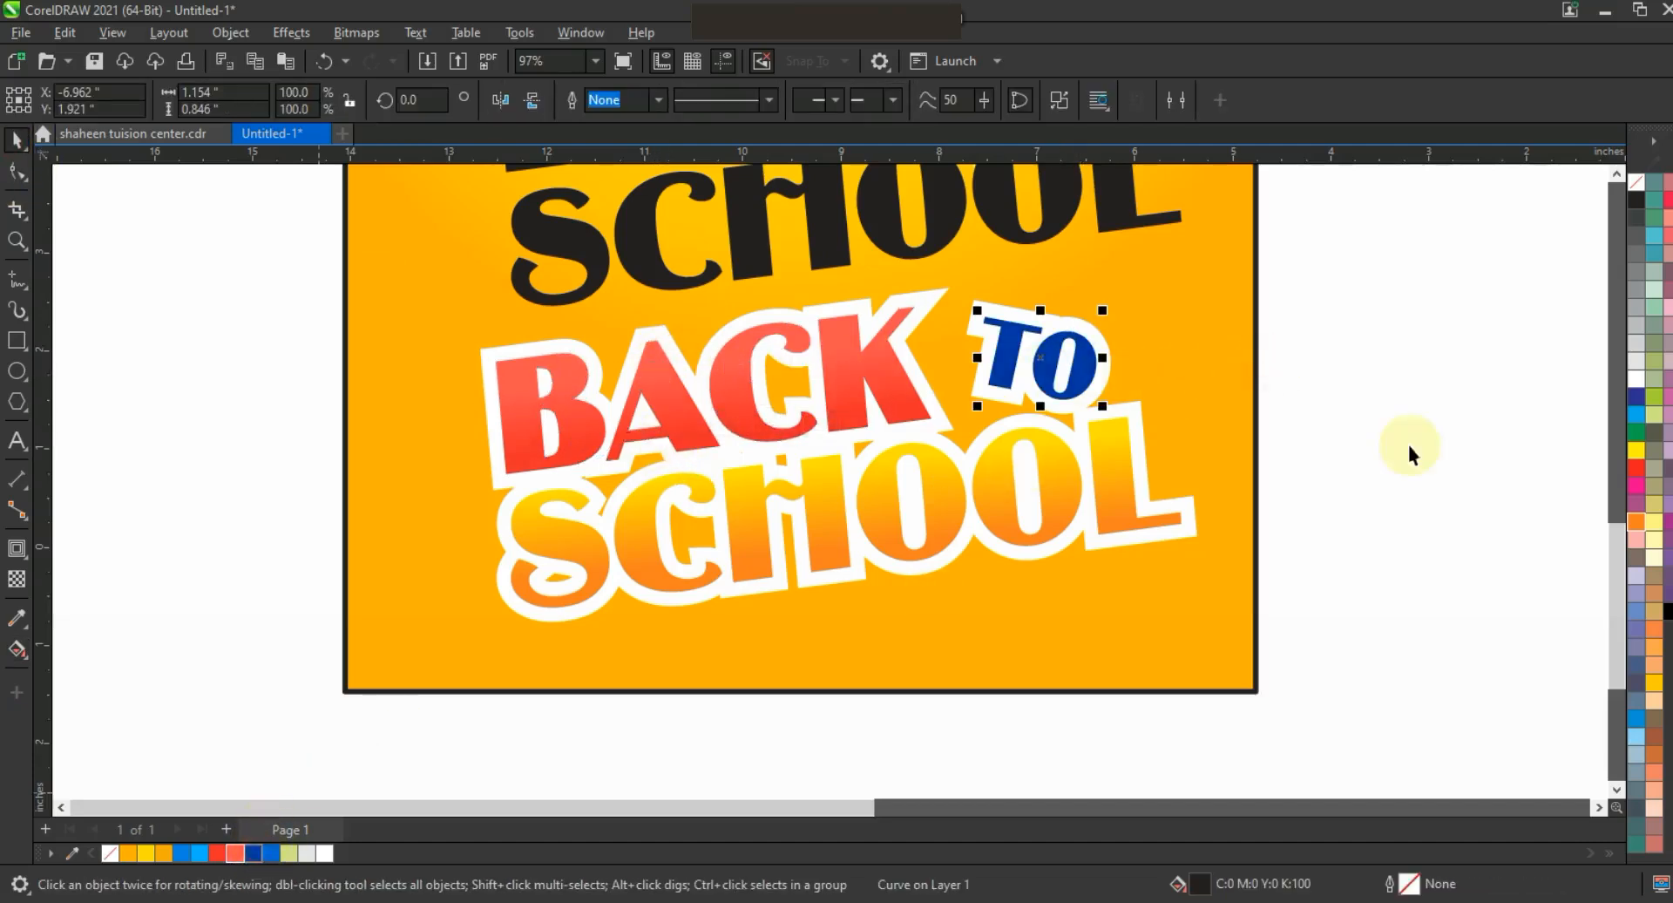
# Delete the leftover black headline copy and place the gradient headline across the lower edge of the children's photo
pyautogui.press('F3')
pyautogui.press('Escape')
pyautogui.click(1141, 347)
pyautogui.press('Delete')
pyautogui.moveTo(1266, 204); pyautogui.dragTo(740, 347)
pyautogui.press('Delete')
pyautogui.hotkey('ctrl', 'a')
pyautogui.hotkey('shift', 'F2')
pyautogui.press('Escape')
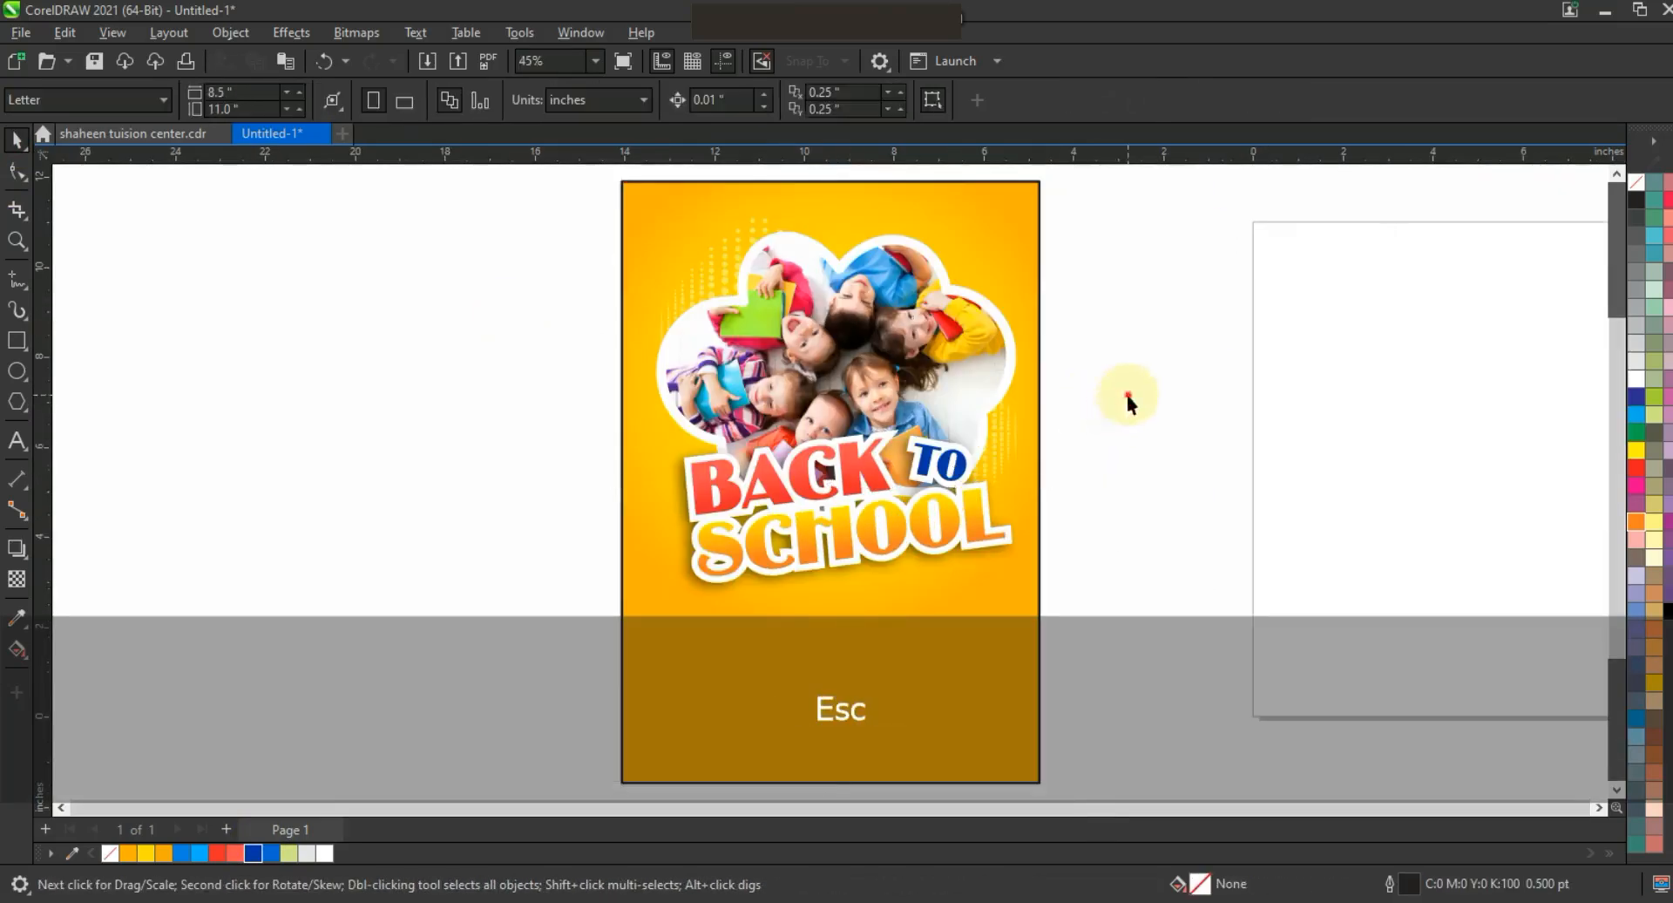
# Bring the downloaded pngkey coloured-pencils PNG from the browser into CorelDRAW and scale it to 5%
pyautogui.hotkey('alt', 'Tab')
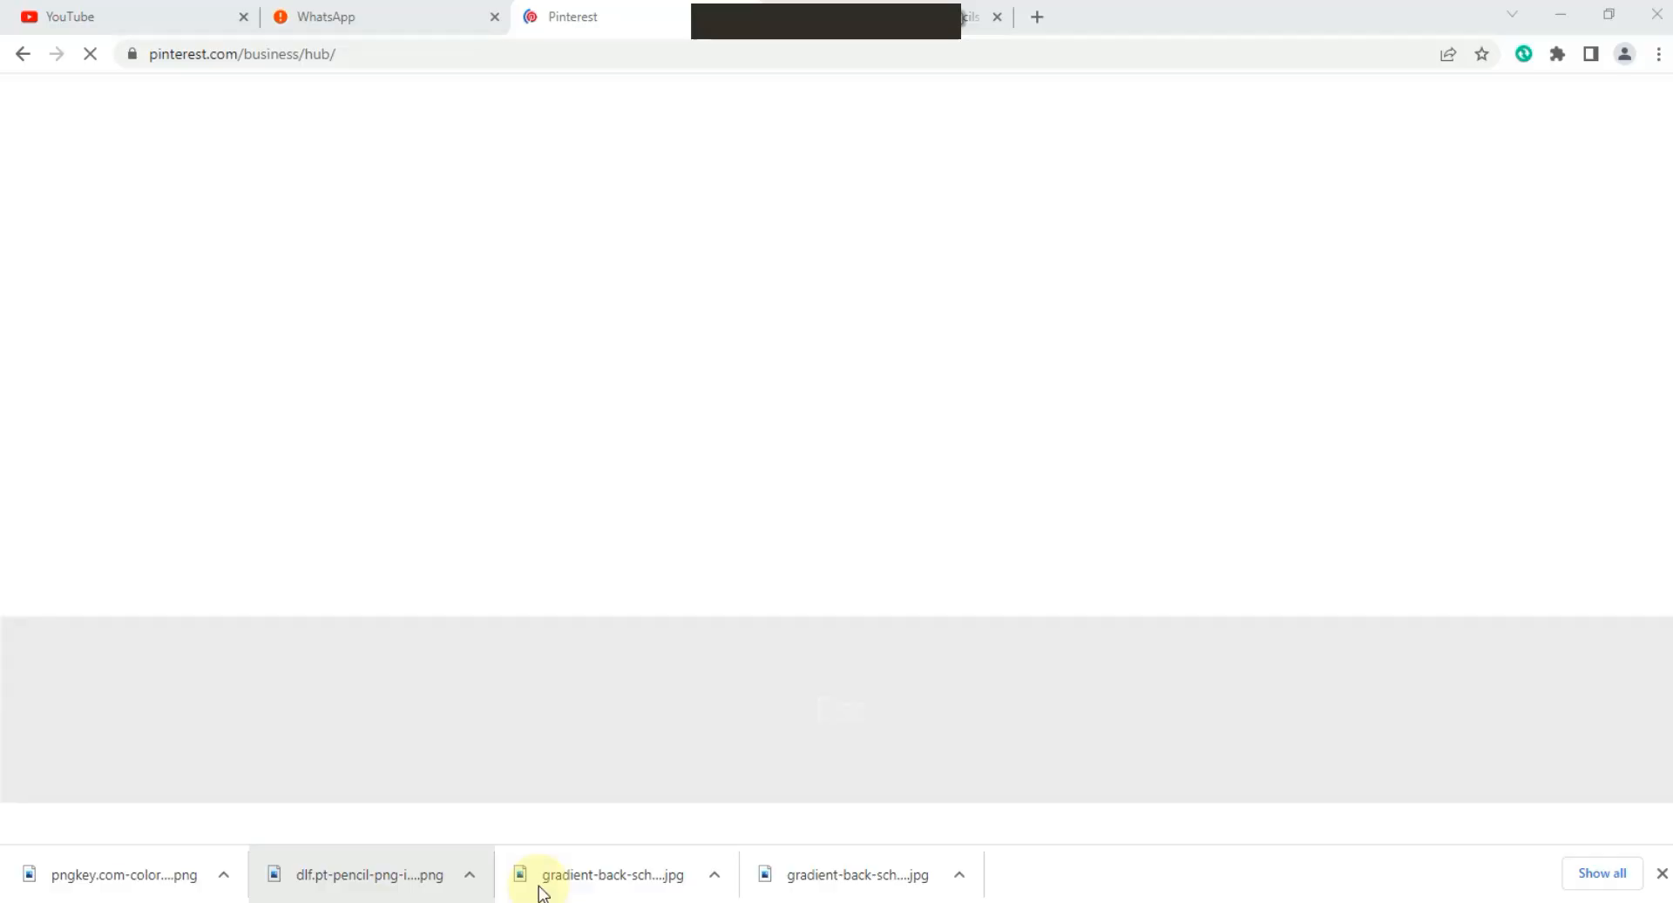
pyautogui.moveTo(113, 882)
pyautogui.mouseDown()
pyautogui.moveTo(718, 878)
pyautogui.moveTo(610, 902)
pyautogui.moveTo(523, 604)
pyautogui.moveTo(462, 575)
pyautogui.mouseUp()
pyautogui.click(295, 92)
pyautogui.write('5')
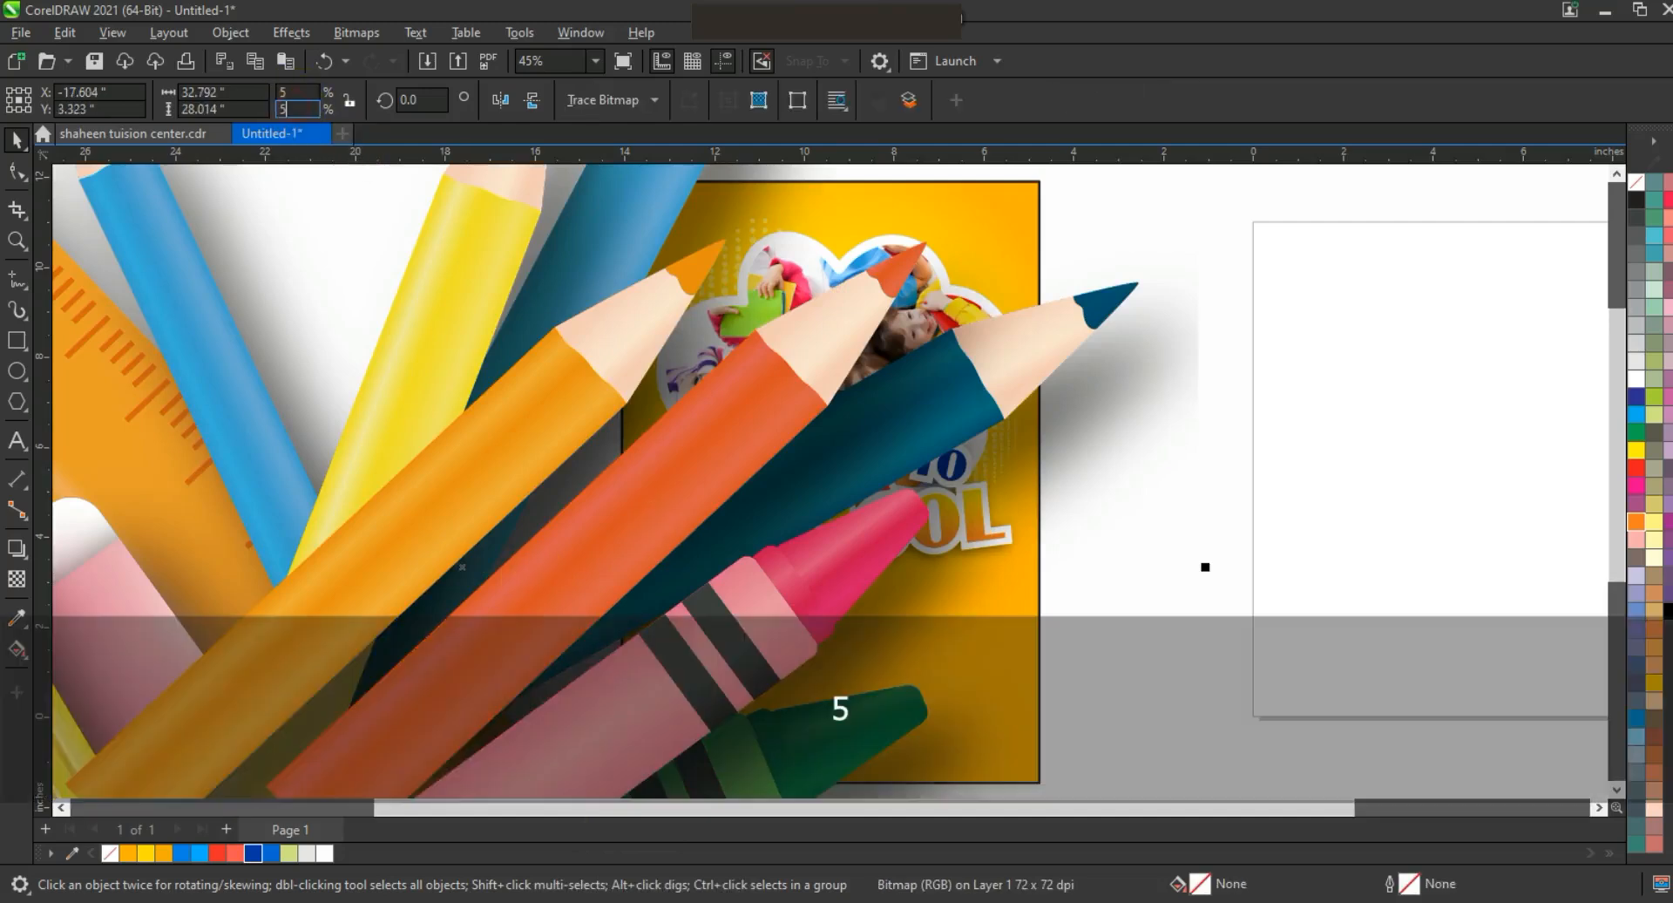
pyautogui.press('Return')
# Move the complete "BACK TO SCHOOL" headline down so it sits below the children's photo
pyautogui.click(1241, 381)
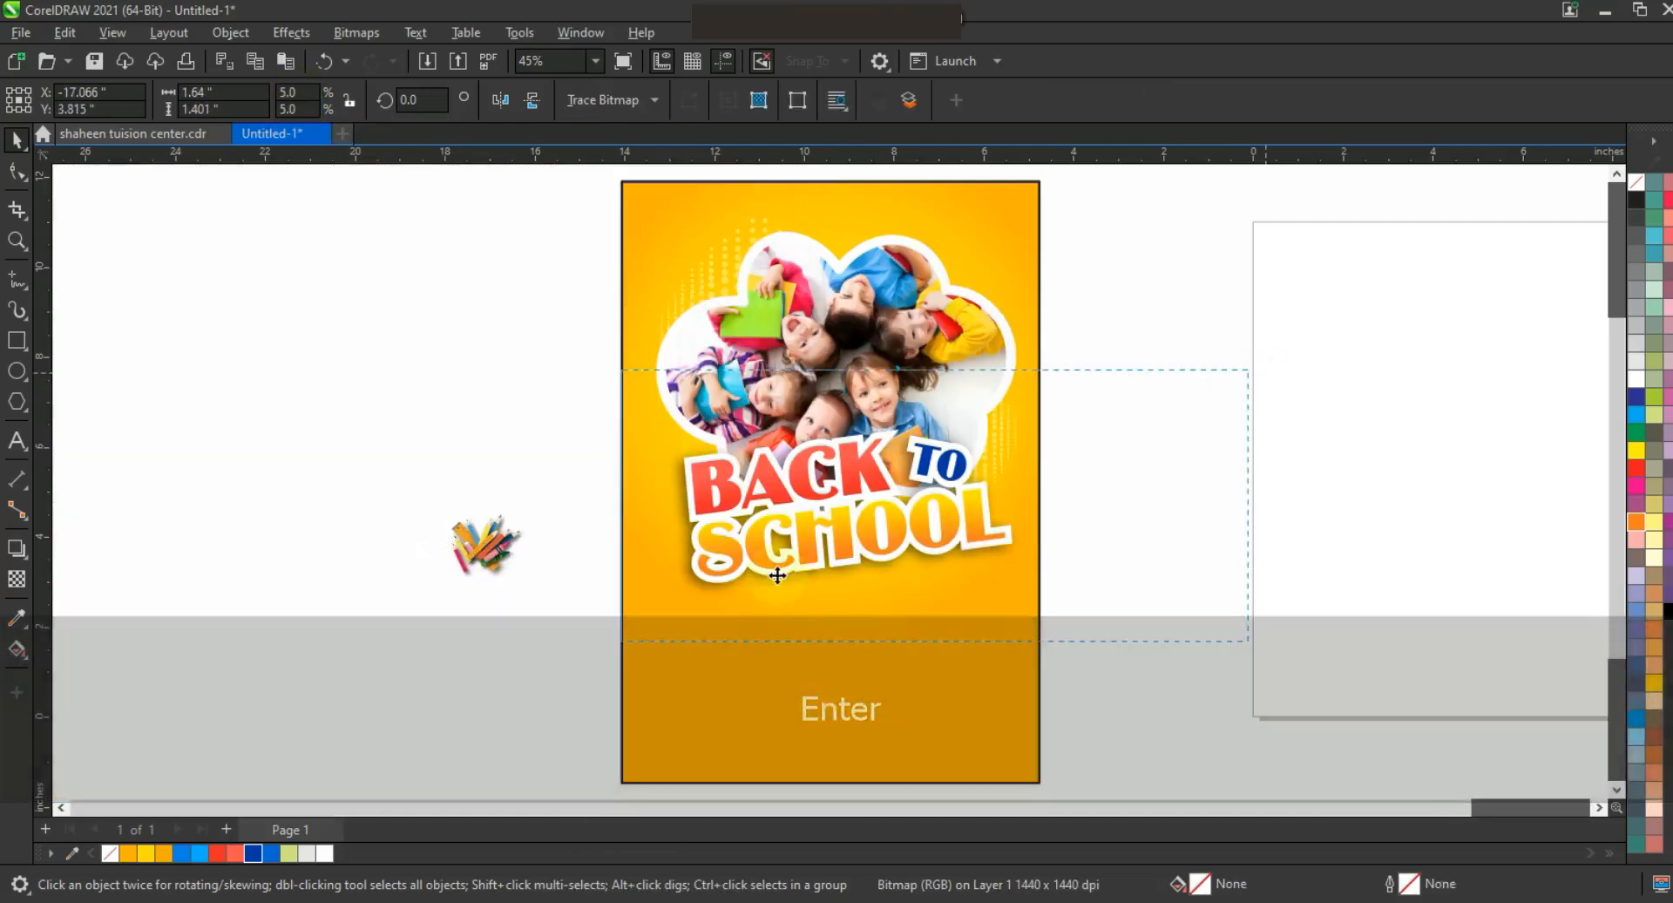
pyautogui.moveTo(618, 643); pyautogui.dragTo(618, 643)
pyautogui.moveTo(840, 541); pyautogui.dragTo(835, 605)
# Enlarge the pencils image, mirror it horizontally and layer it behind "BACK" and over the photo's lower-left edge
pyautogui.moveTo(511, 544)
pyautogui.mouseDown()
pyautogui.moveTo(794, 500)
pyautogui.moveTo(615, 403)
pyautogui.moveTo(646, 403)
pyautogui.mouseUp()
pyautogui.click(502, 101)
pyautogui.moveTo(699, 479); pyautogui.dragTo(689, 499)
pyautogui.hotkey('shift', 'pagedown')
pyautogui.hotkey('ctrl', 'pageup')
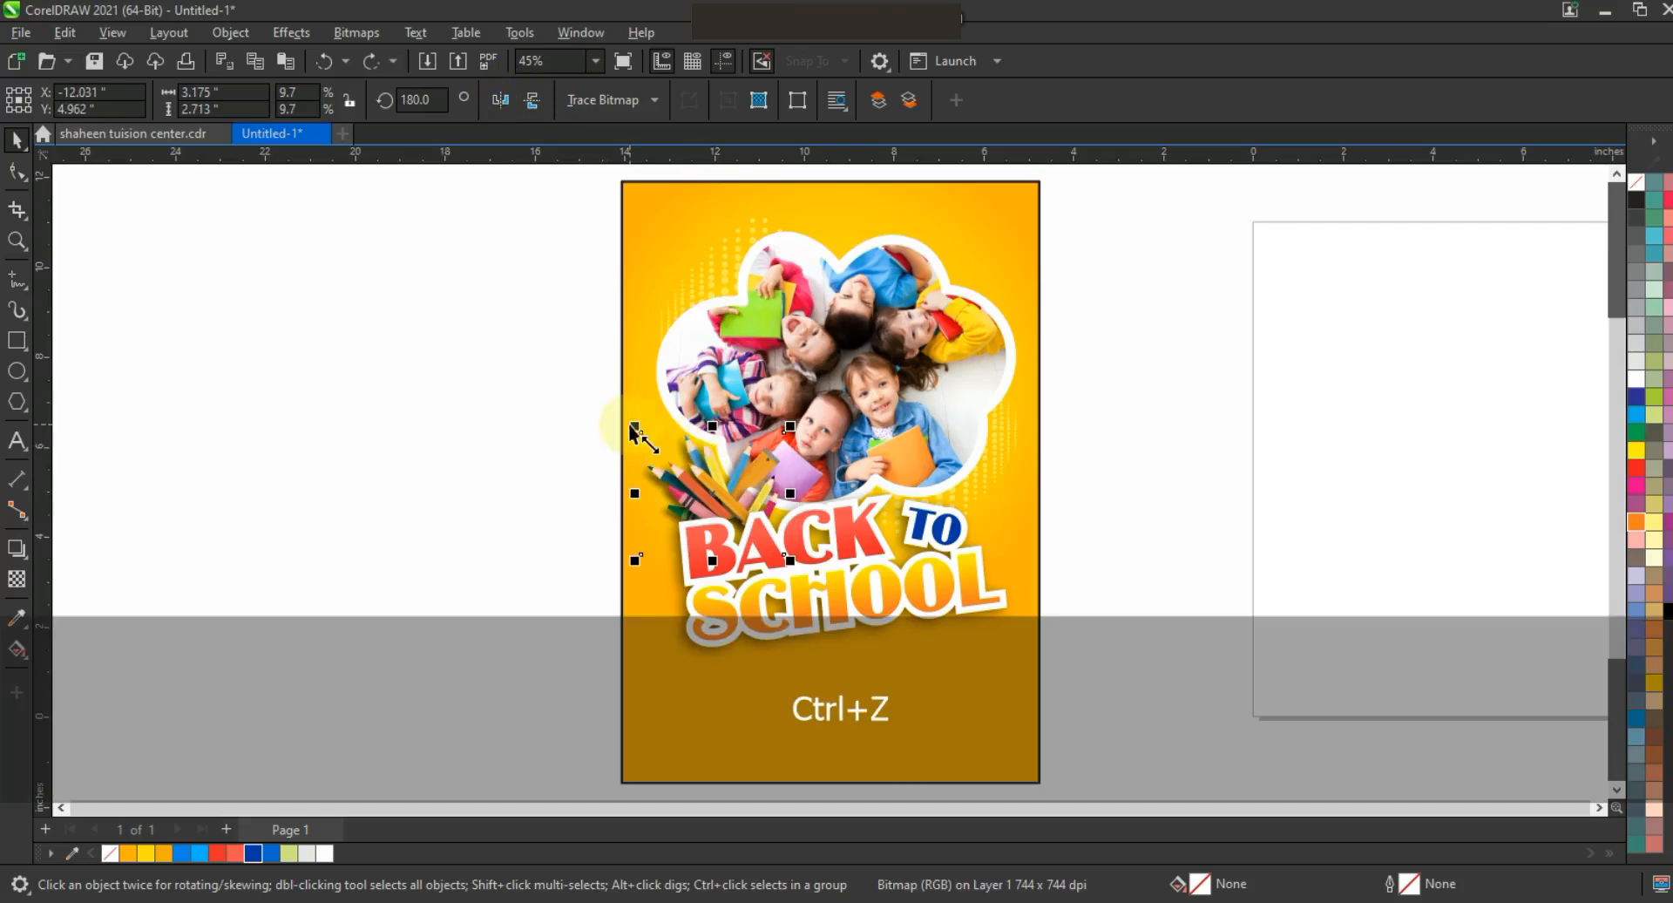
# Enlarge the pencils image further so its tips reach the poster's left edge
pyautogui.moveTo(634, 427); pyautogui.dragTo(610, 404)
pyautogui.moveTo(789, 560); pyautogui.dragTo(846, 610)
pyautogui.click(725, 495)
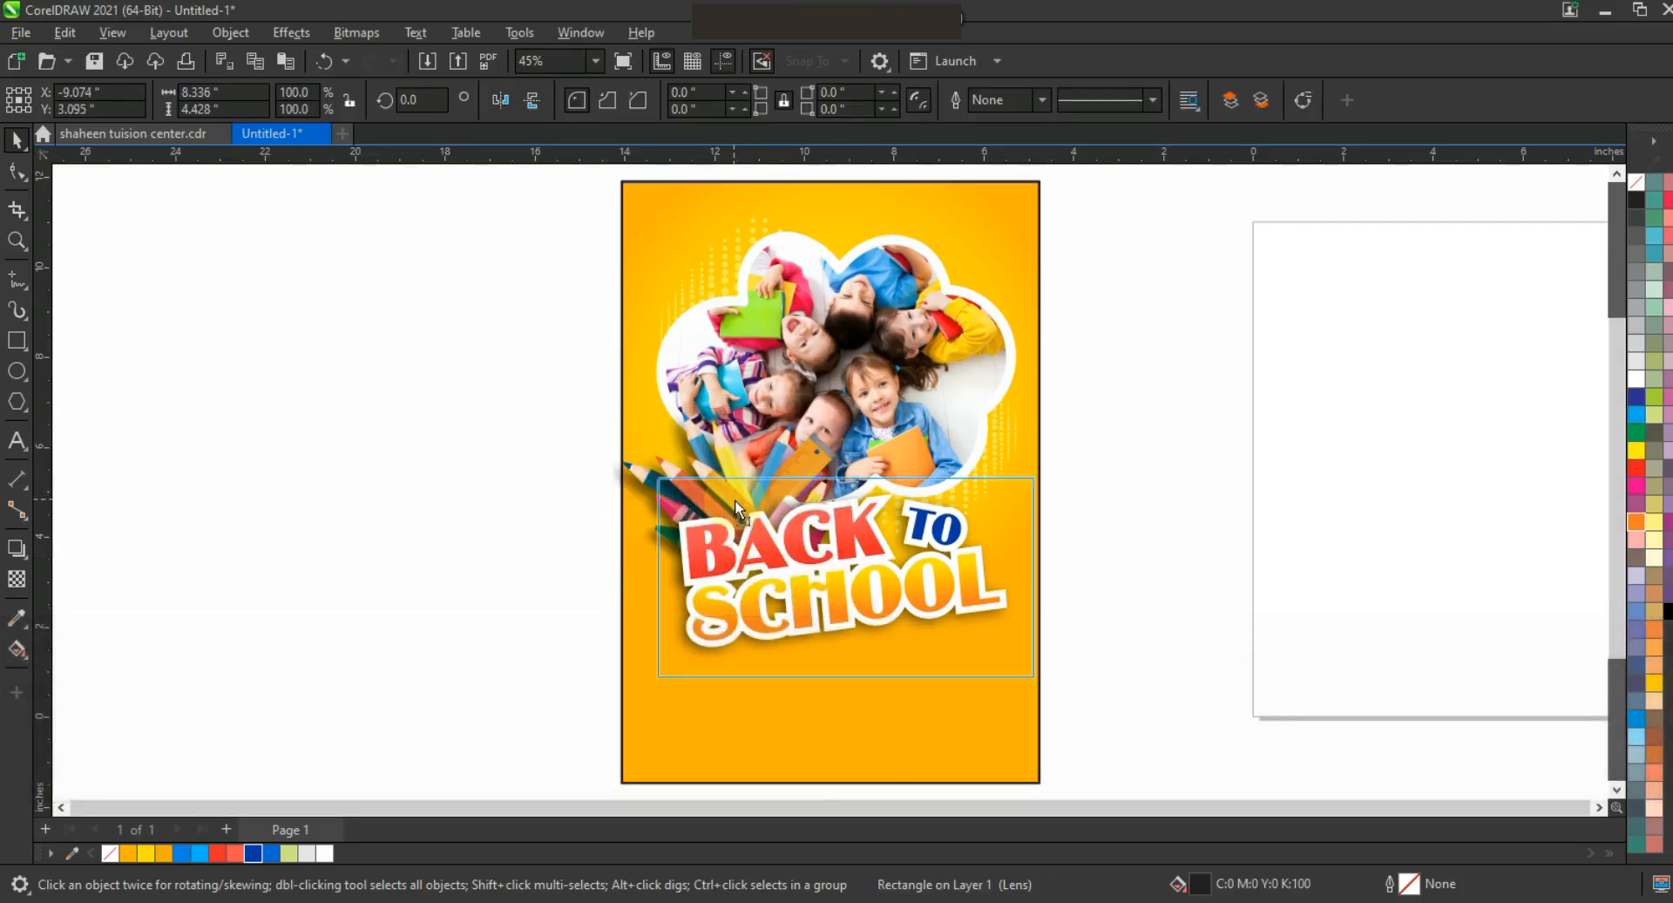
pyautogui.hotkey('ctrl', 'z')
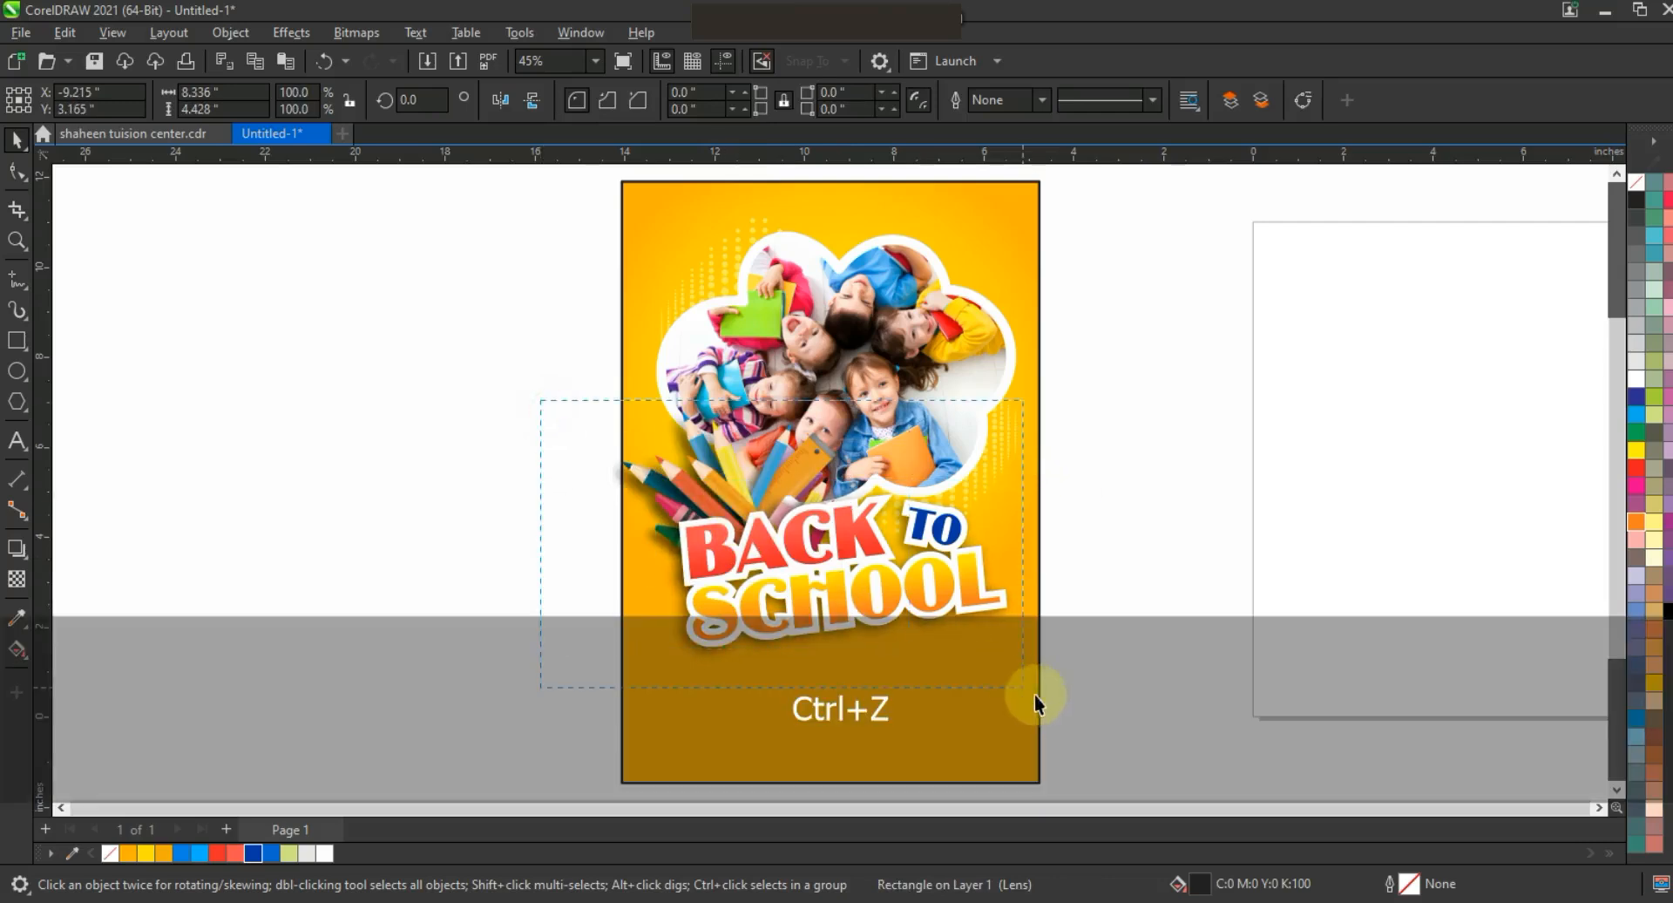
# Move the headline and the pencils image together slightly further down the poster
pyautogui.moveTo(930, 596); pyautogui.dragTo(934, 618)
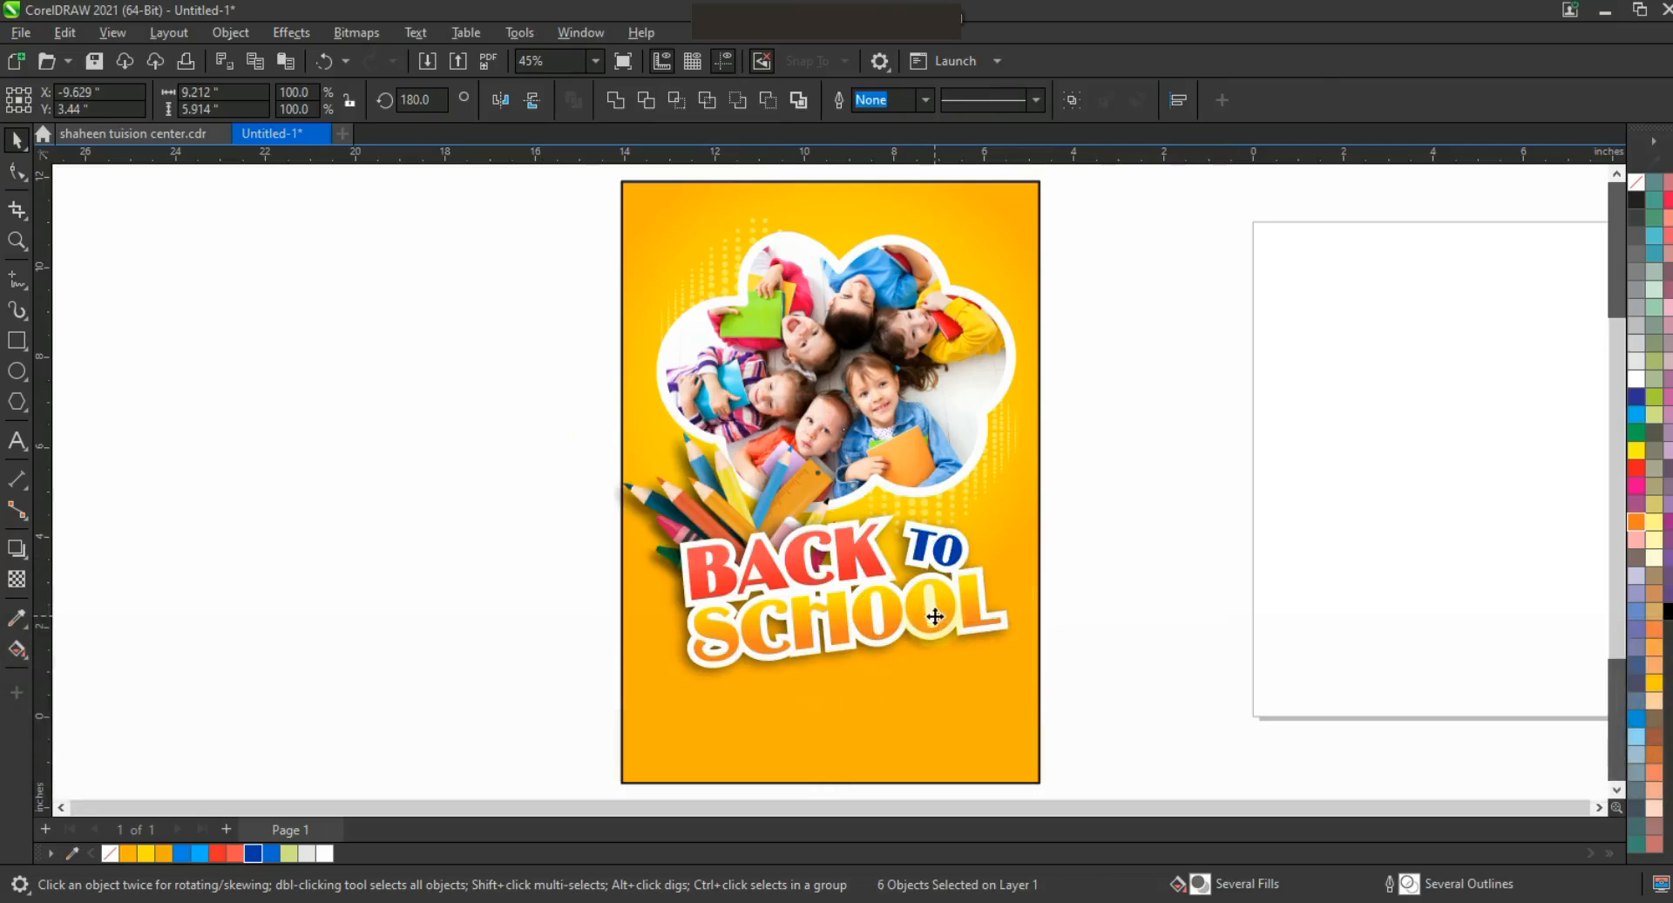
pyautogui.click(1001, 728)
pyautogui.hotkey('shift', 'F2')
pyautogui.press('Escape')
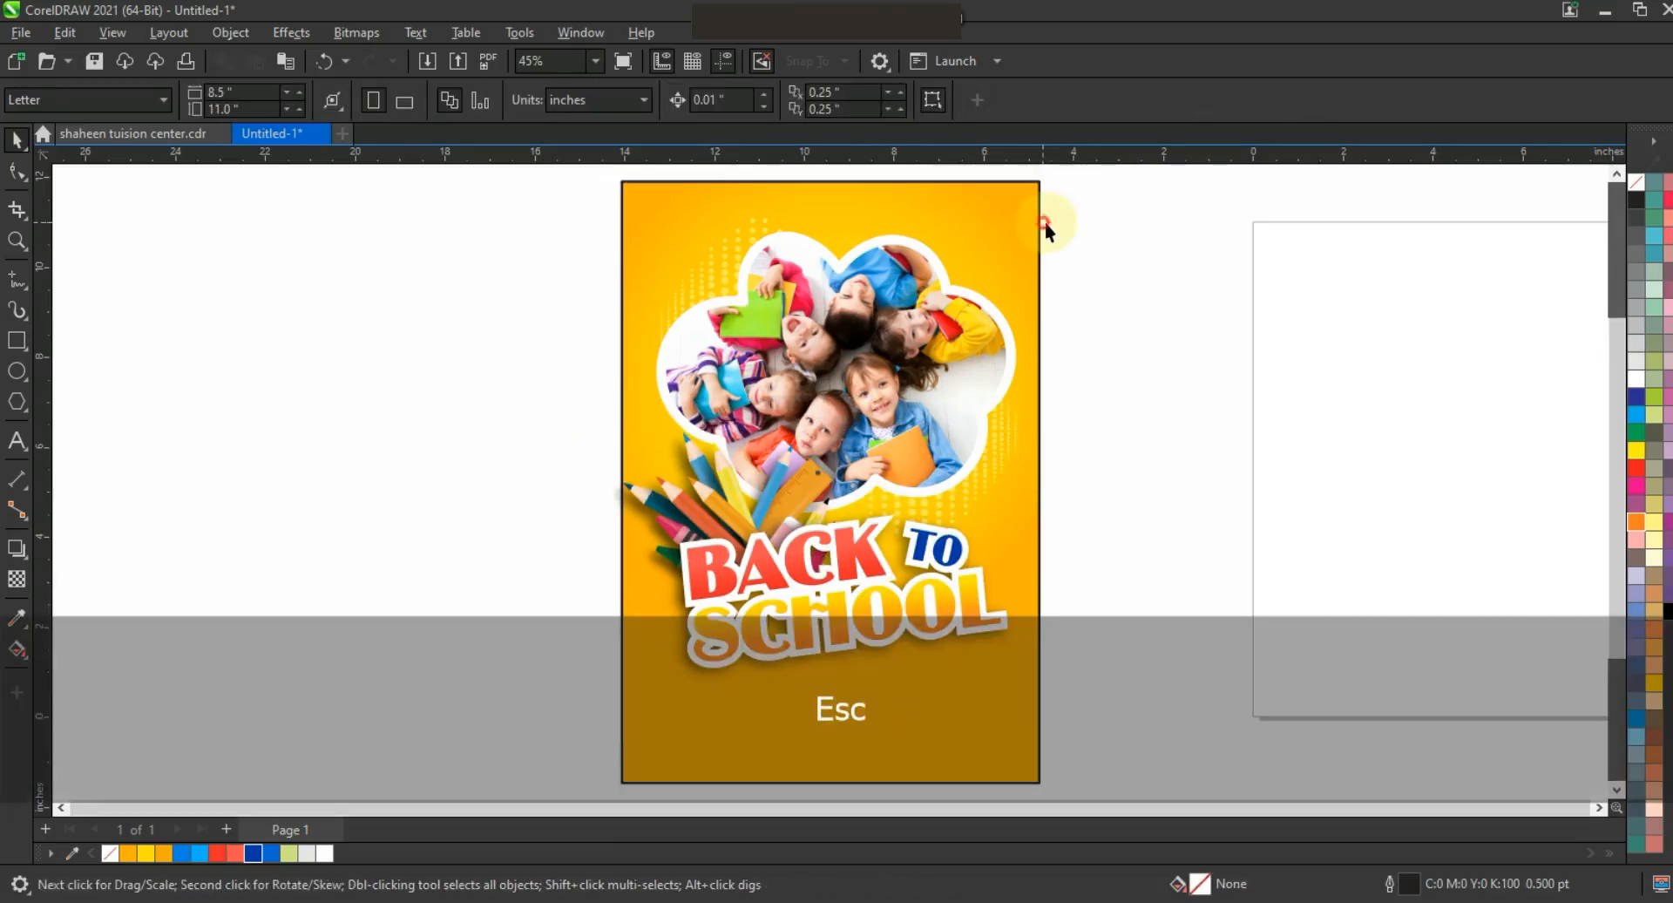
# Remove the black outline from the poster's background rectangle
pyautogui.rightClick(1634, 185)
pyautogui.click(1632, 192)
pyautogui.click(1383, 344)
# Add the artistic text "NOVEMBER 1ST" in the empty area beside the poster
pyautogui.click(17, 442)
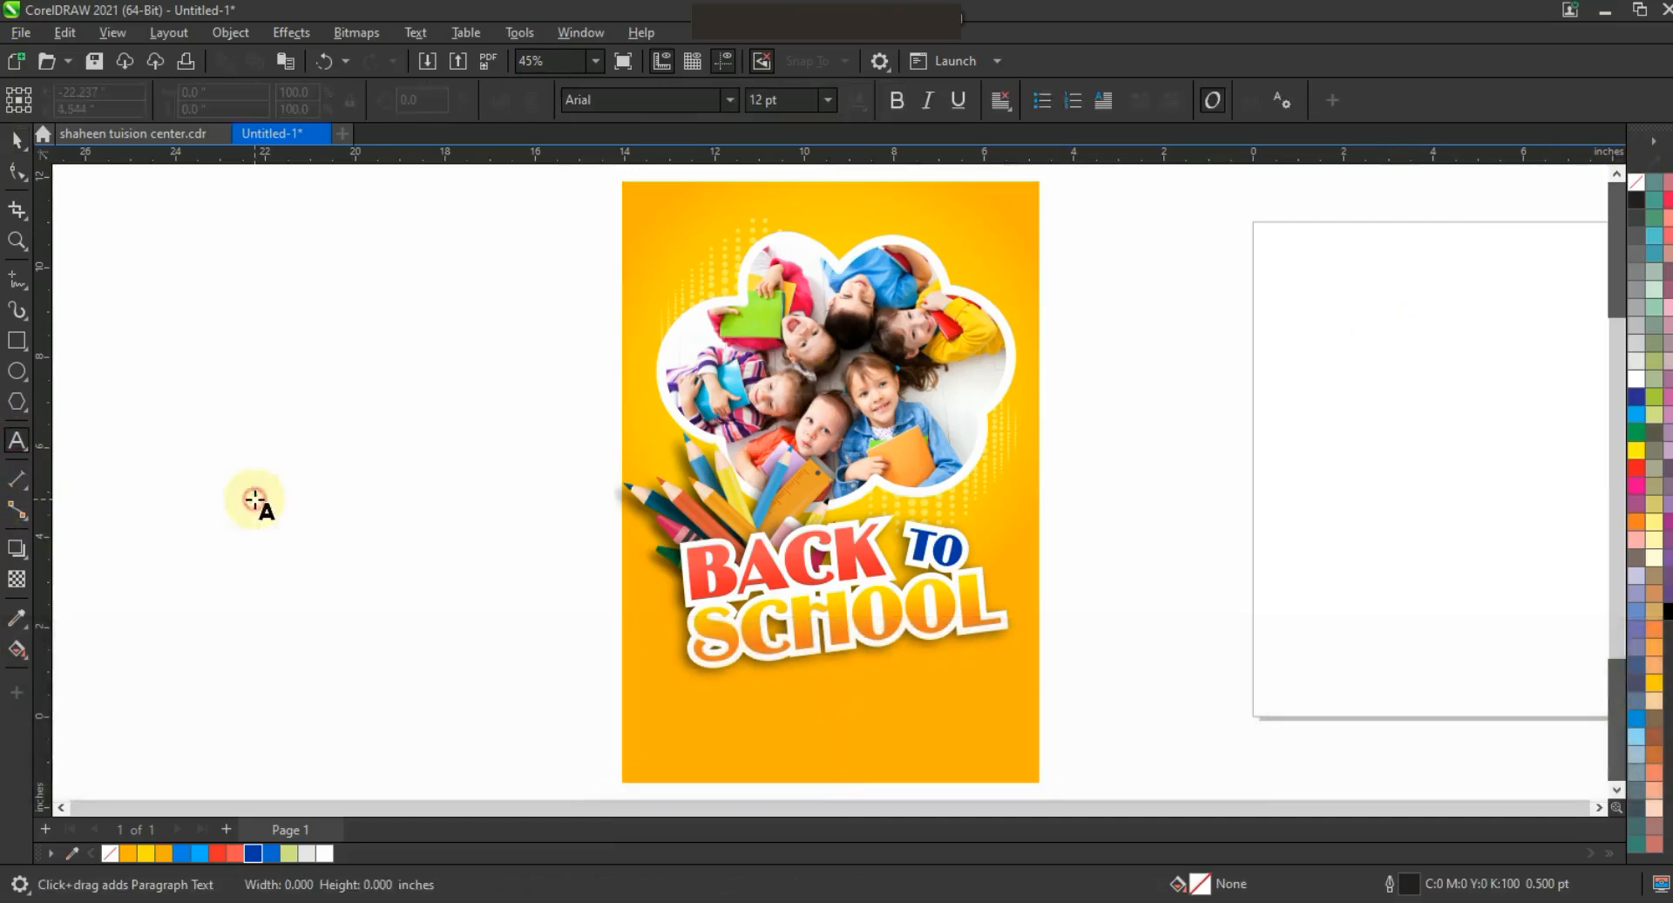
pyautogui.click(252, 489)
pyautogui.write('NOVEMBER 1ST')
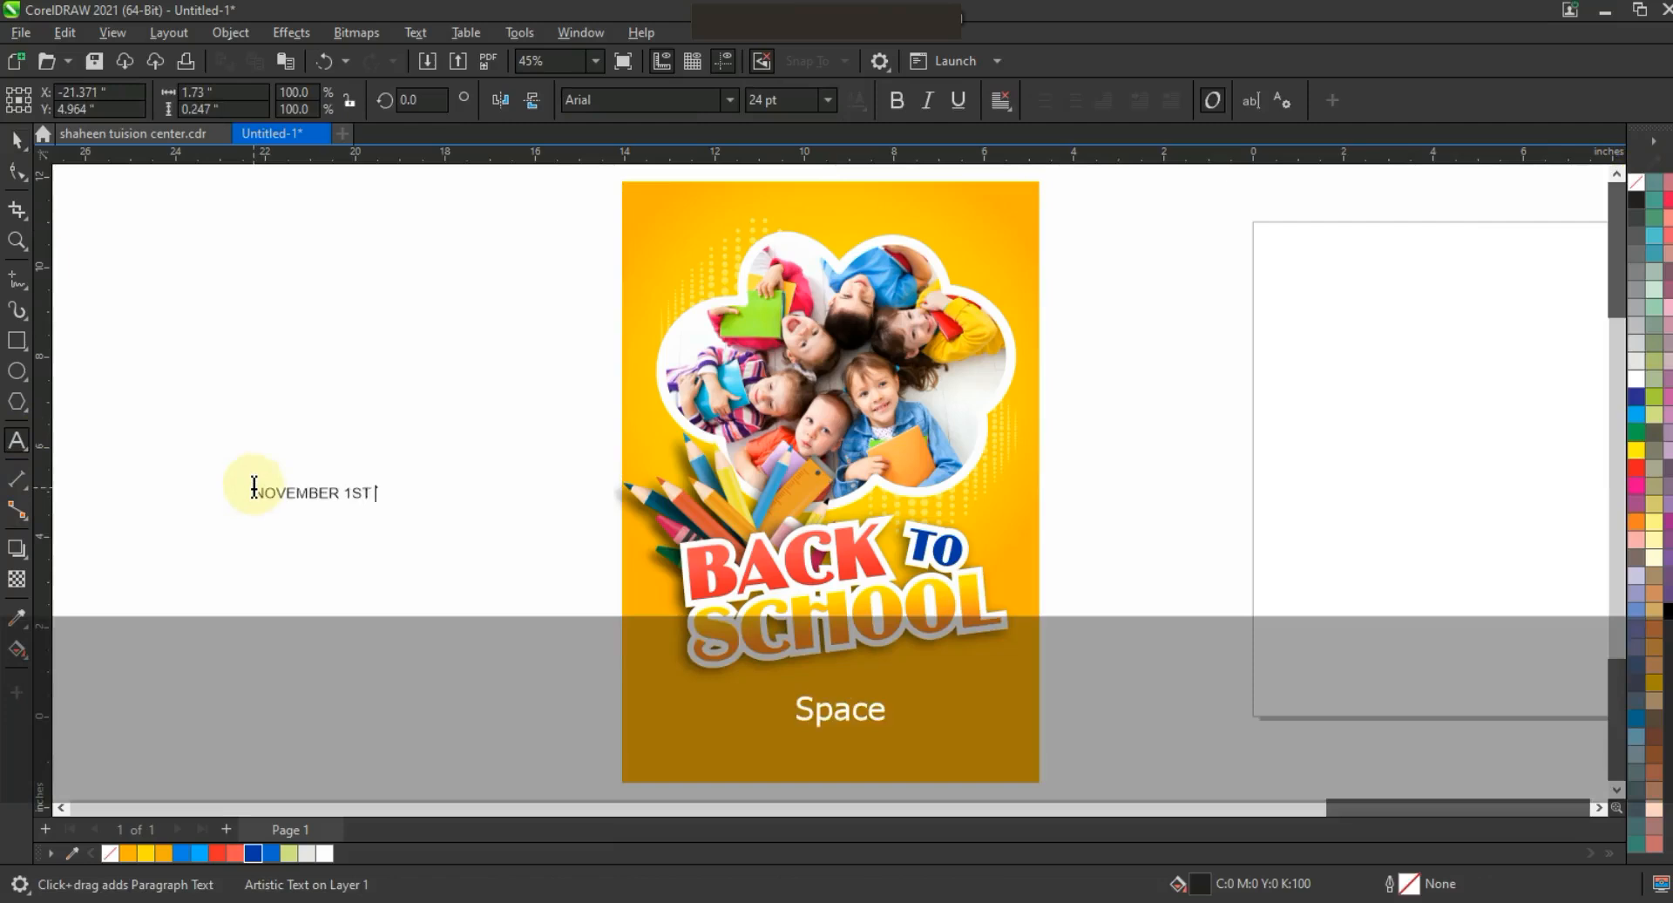
pyautogui.click(17, 139)
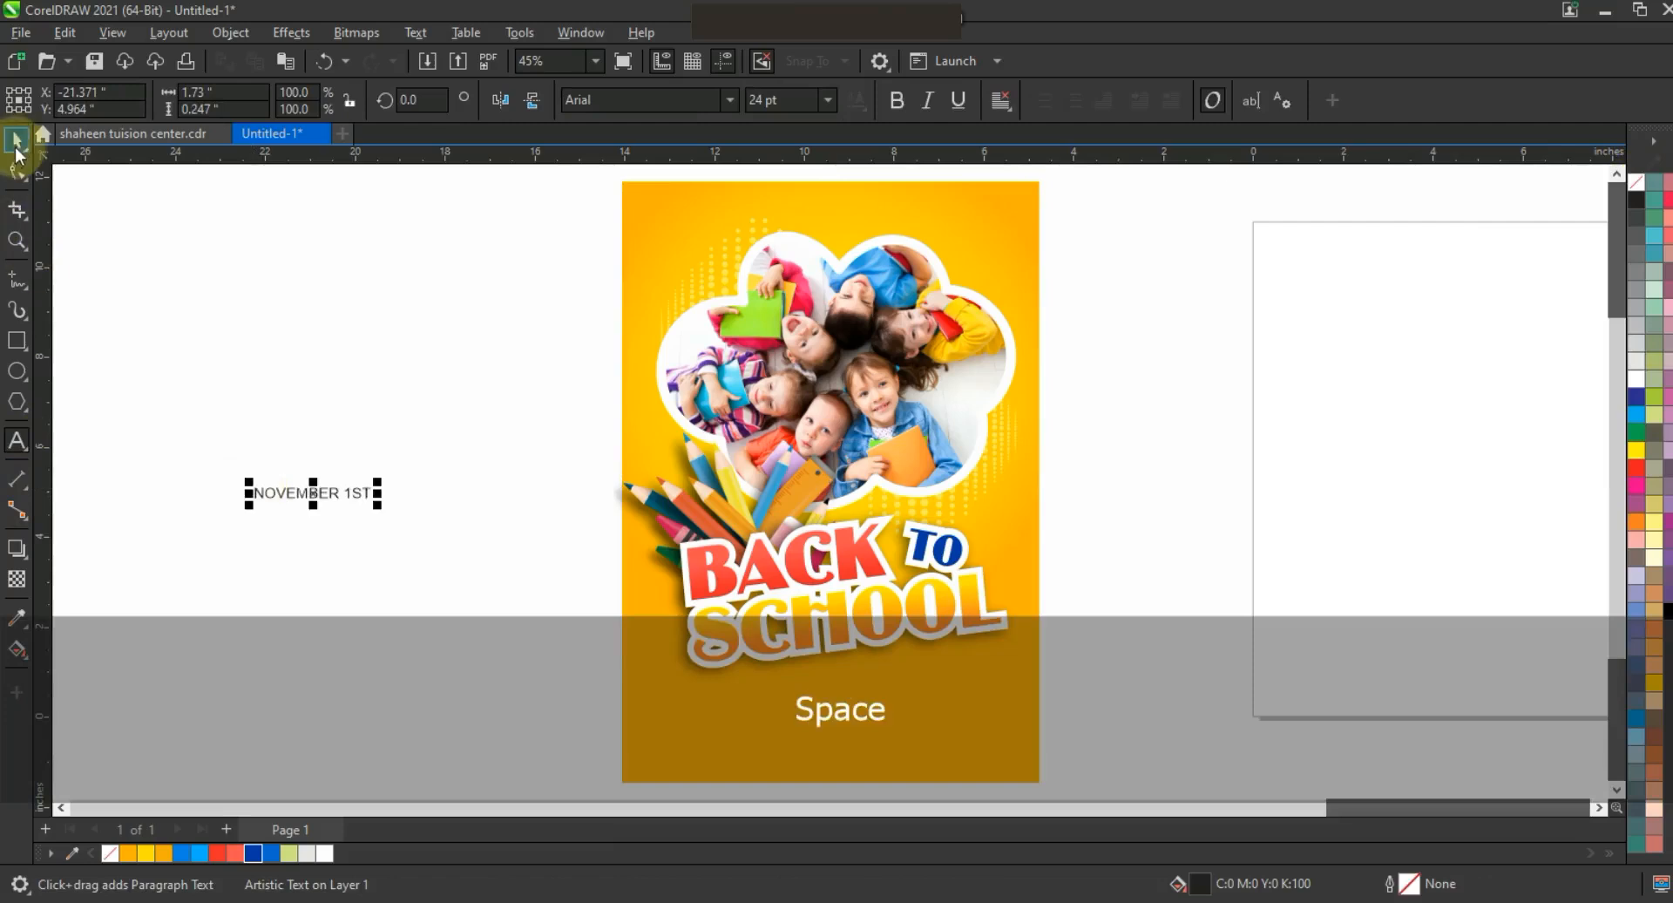
# Set the "NOVEMBER 1ST" text in a decorative display font and place it below the headline on the poster
pyautogui.click(728, 98)
pyautogui.click(670, 165)
pyautogui.moveTo(329, 497); pyautogui.dragTo(890, 730)
pyautogui.click(1189, 710)
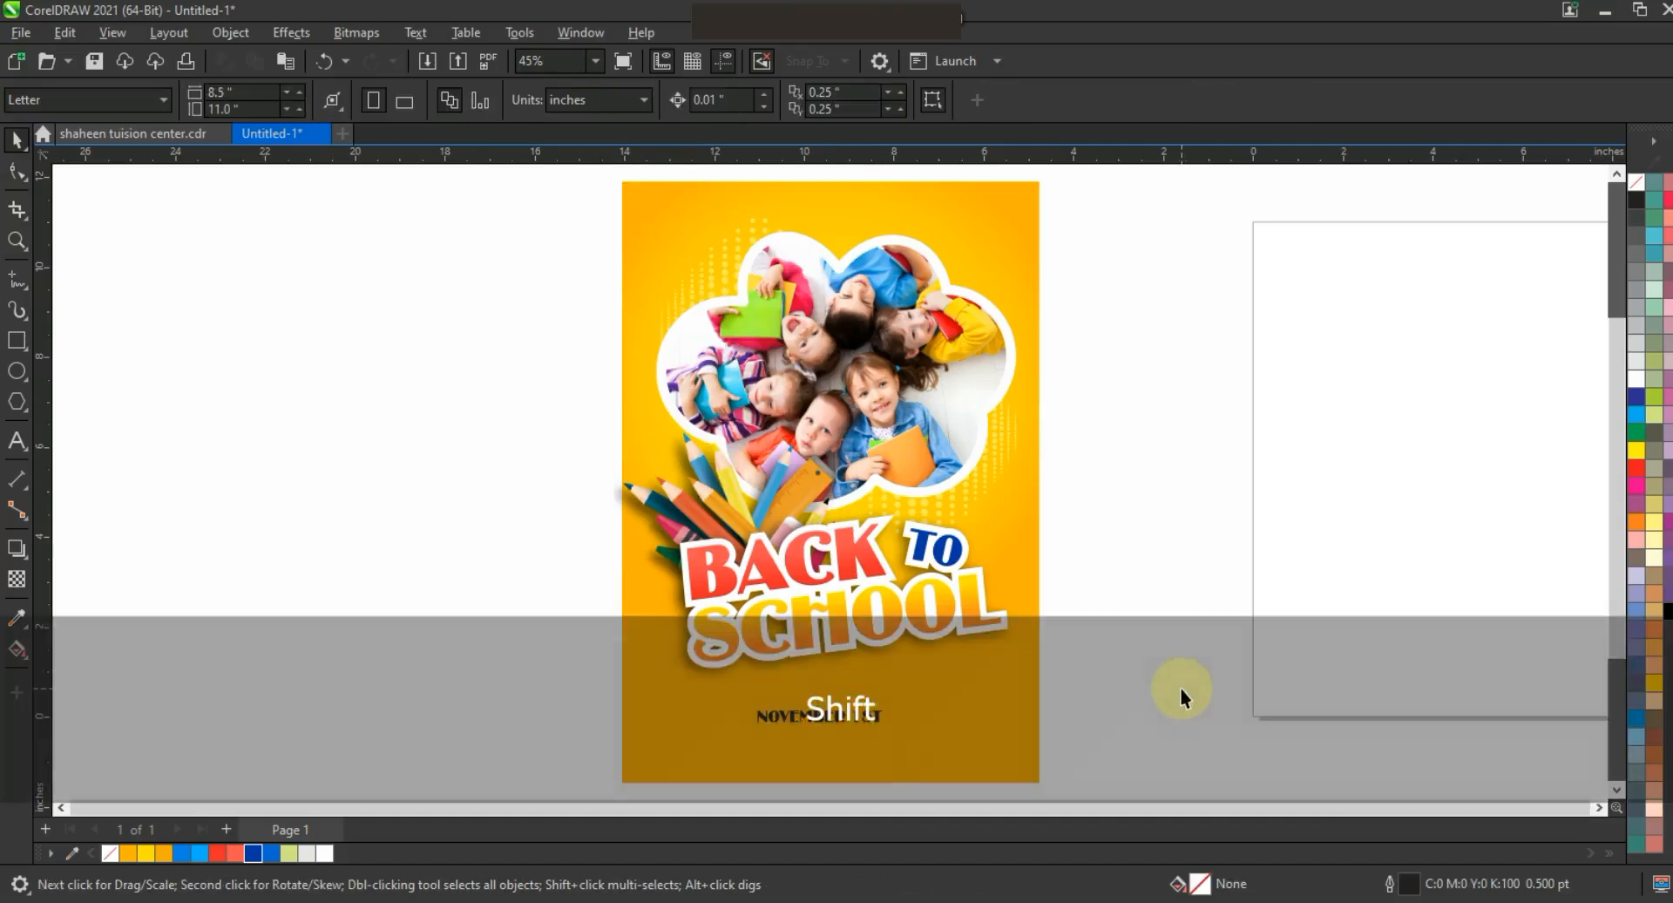